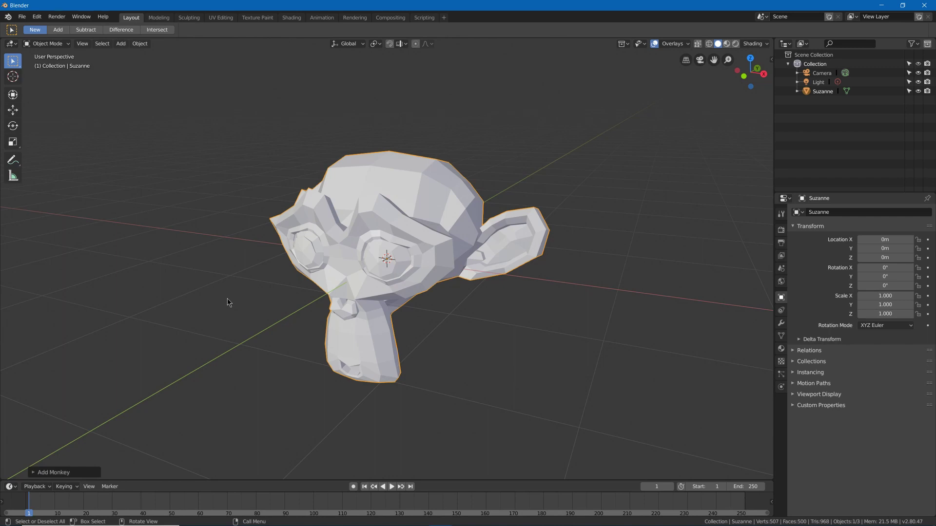
Set up the UV Editing workspace with a wider UV editor and face selection mode
click(222, 18)
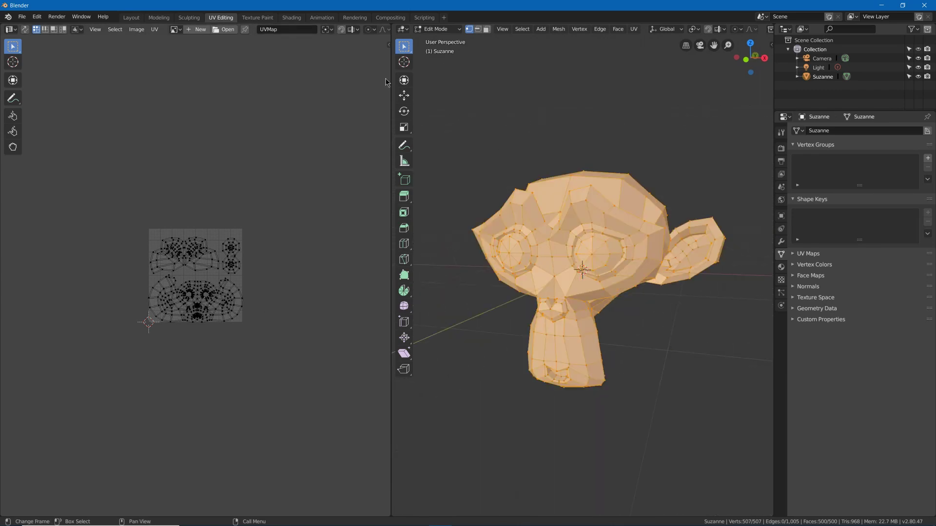
drag(391, 77, 428, 77)
scroll(600, 273, up, 1)
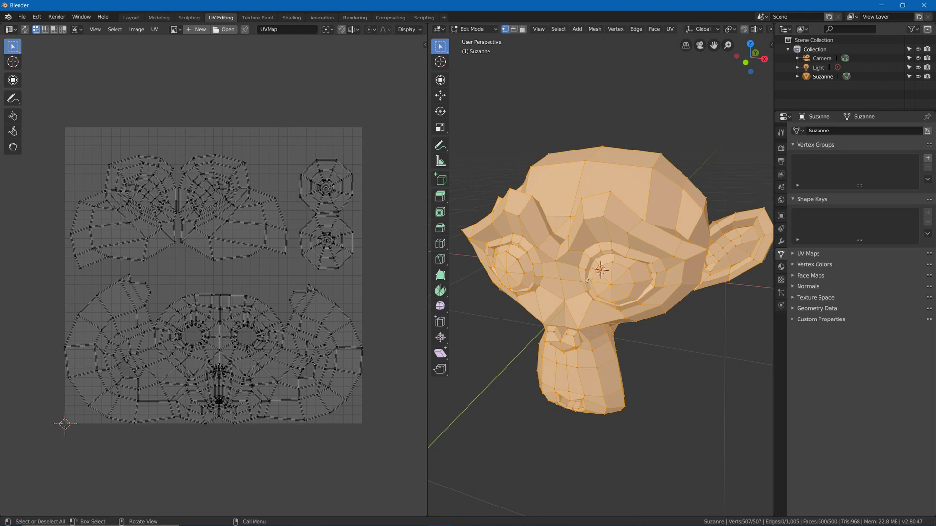
key(3)
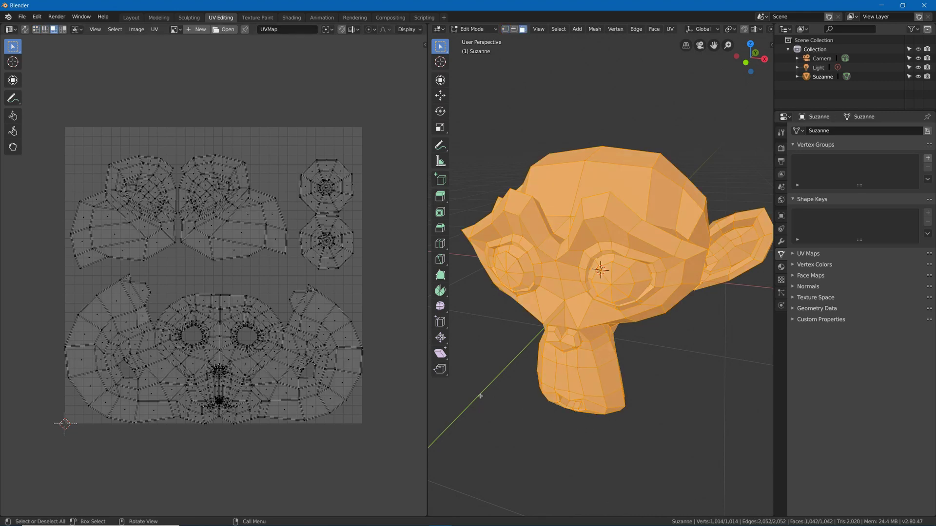
click(247, 239)
click(230, 249)
click(187, 238)
click(150, 232)
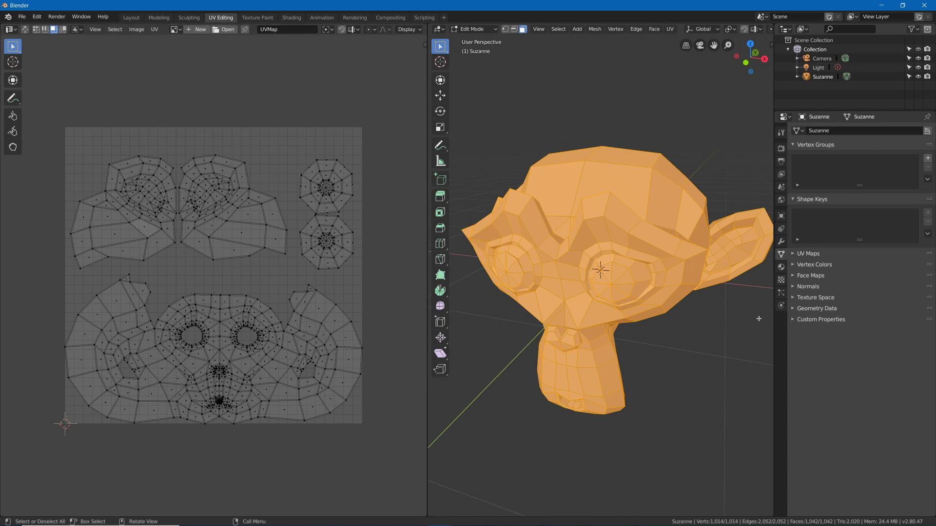
middle_drag(564, 222, 470, 206)
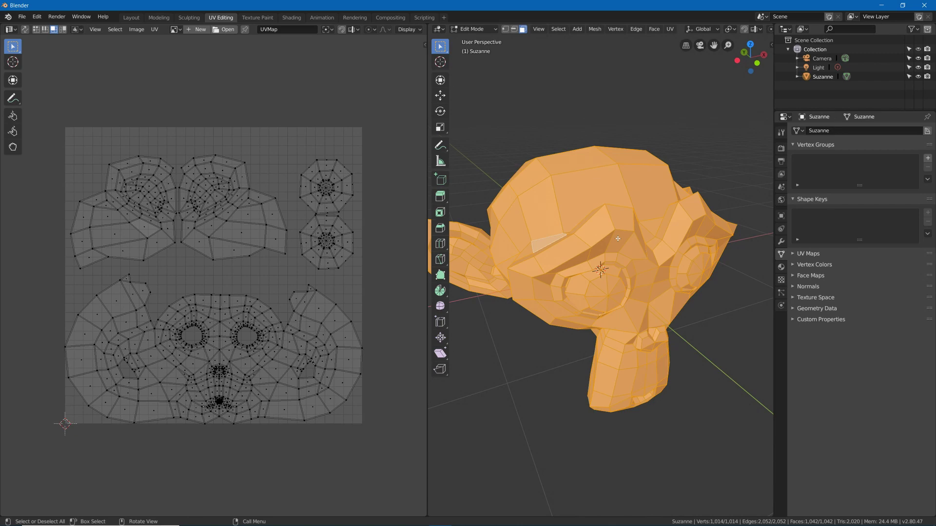
middle_drag(619, 242, 573, 241)
Deselect all faces of the monkey mesh and select them all again
key(alt)
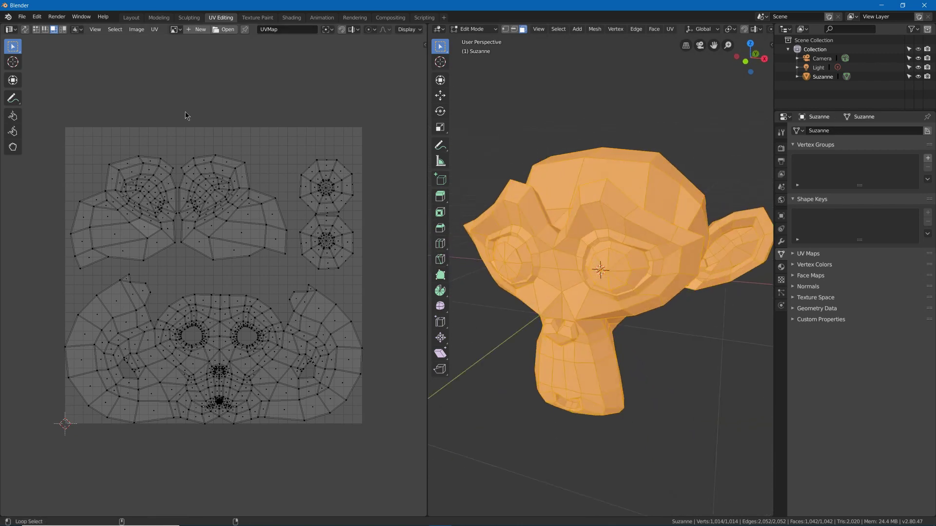
key(alt+a)
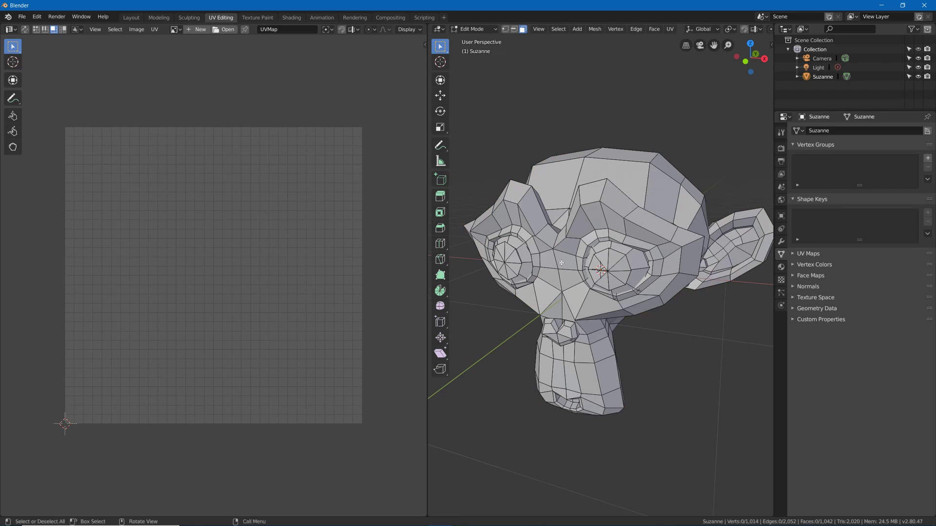
key(a)
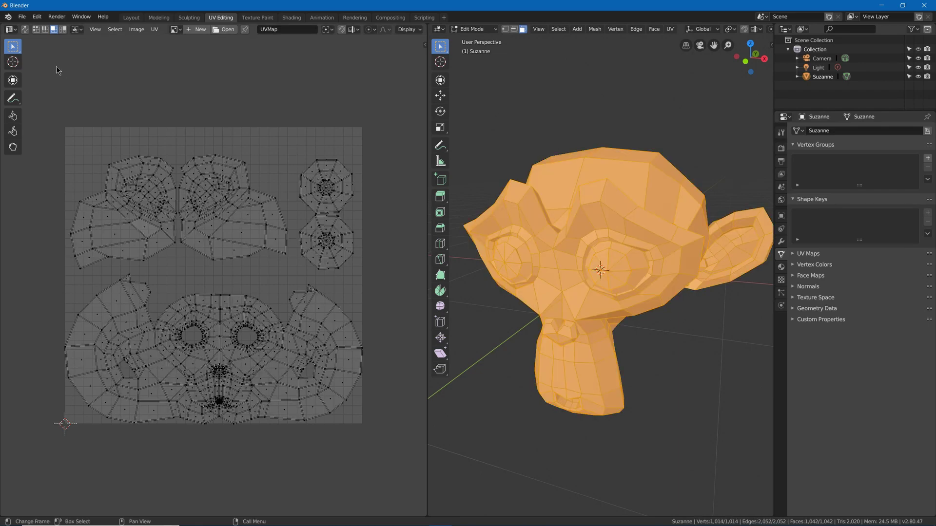
Turn on synchronised UV and mesh selection and clear the whole selection
click(24, 31)
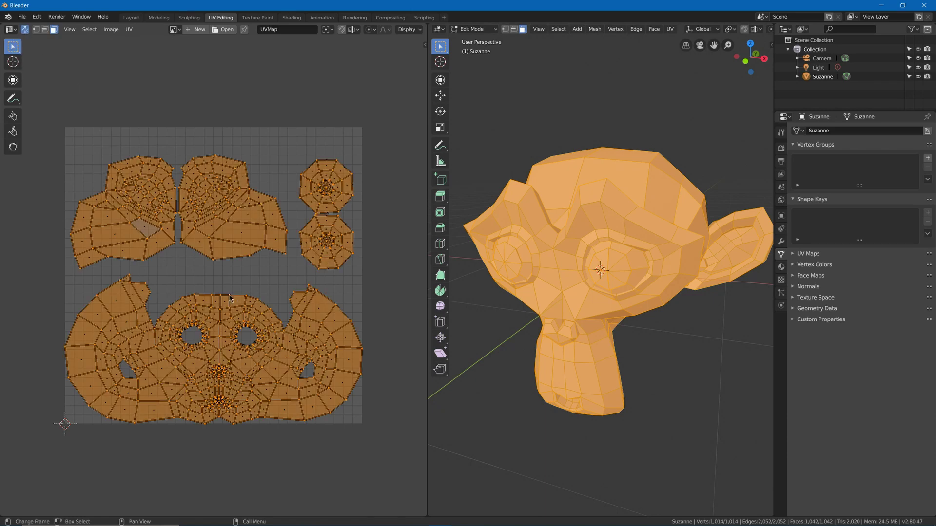
key(a)
key(alt+a)
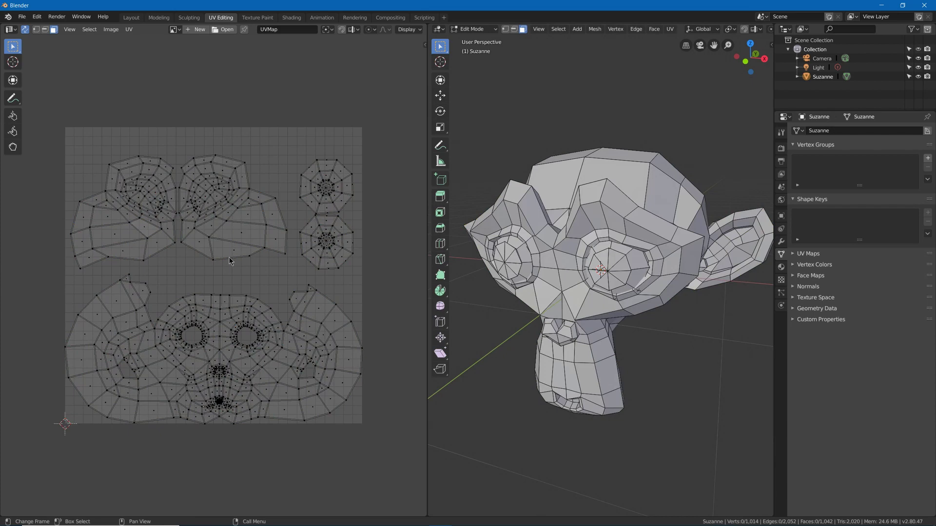
Select a single face above the monkey's eye and then one beside its nose to compare mesh and UV map
click(236, 322)
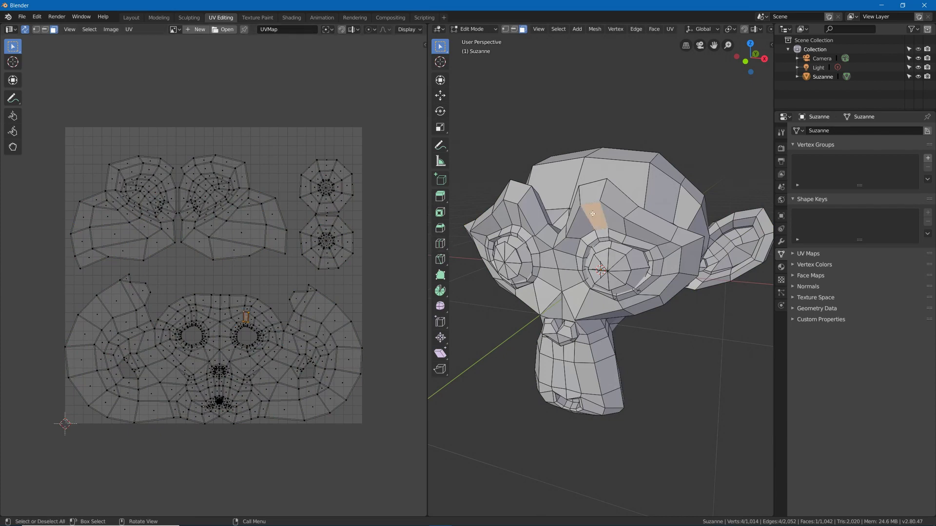
scroll(235, 323, up, 4)
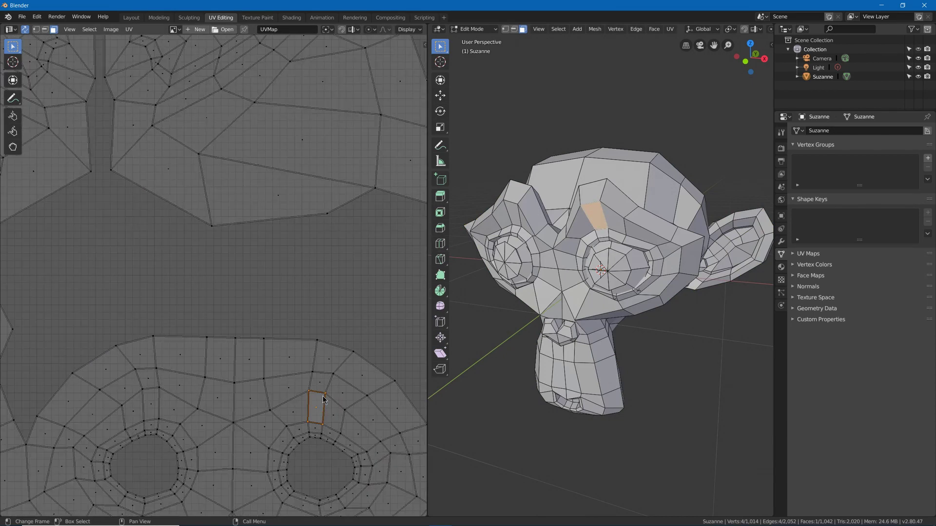
scroll(329, 412, down, 3)
click(232, 373)
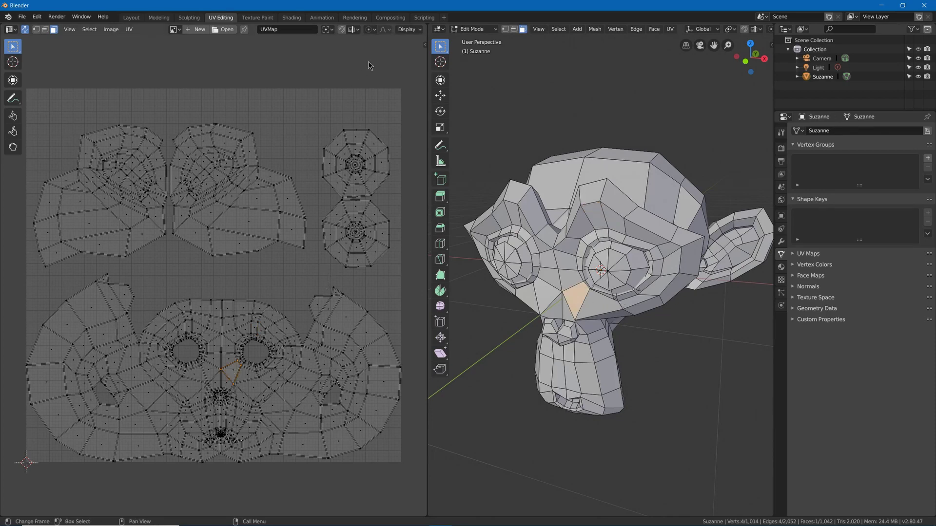
Display UV stretching in the UV editor and try moving a corner vertex of the right-hand ear island
click(408, 30)
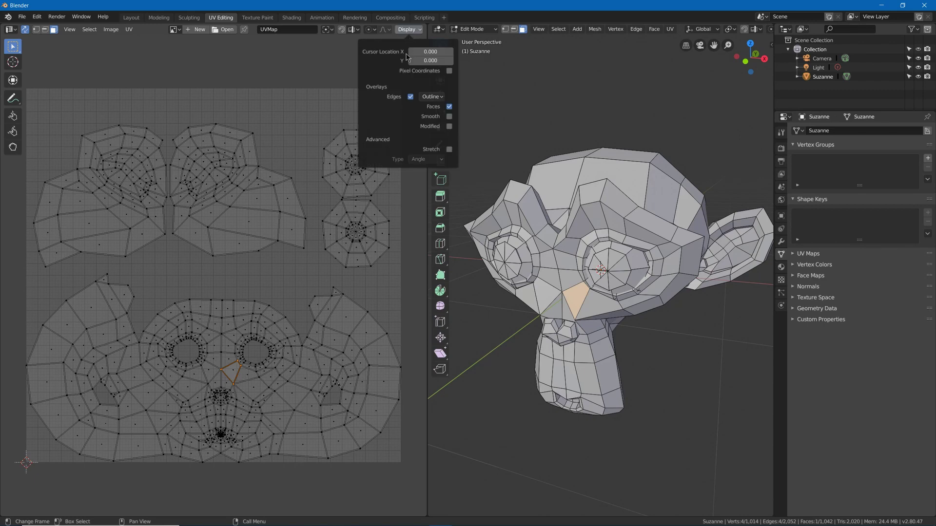
click(450, 150)
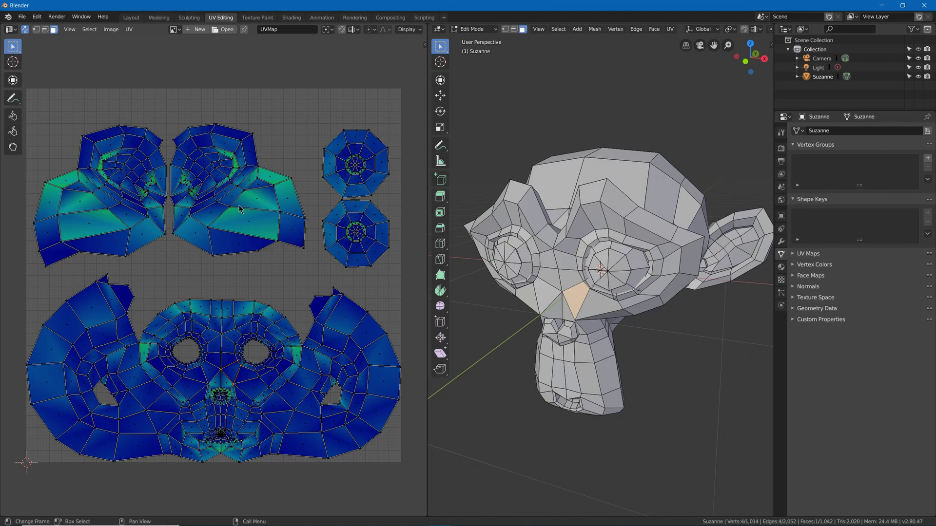
key(1)
mouse_move(280, 244)
mouse_down()
mouse_move(275, 254)
mouse_move(278, 240)
mouse_up()
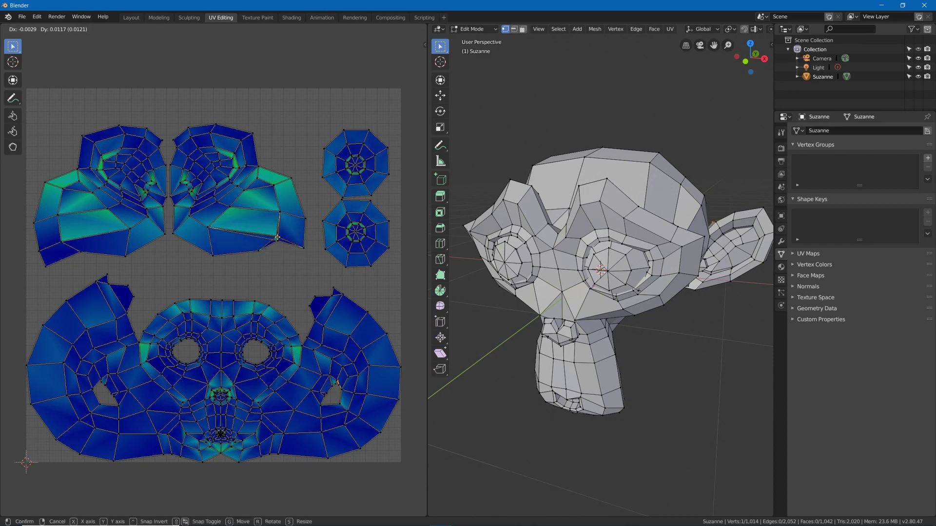
Set the stretch display type to Area
click(408, 29)
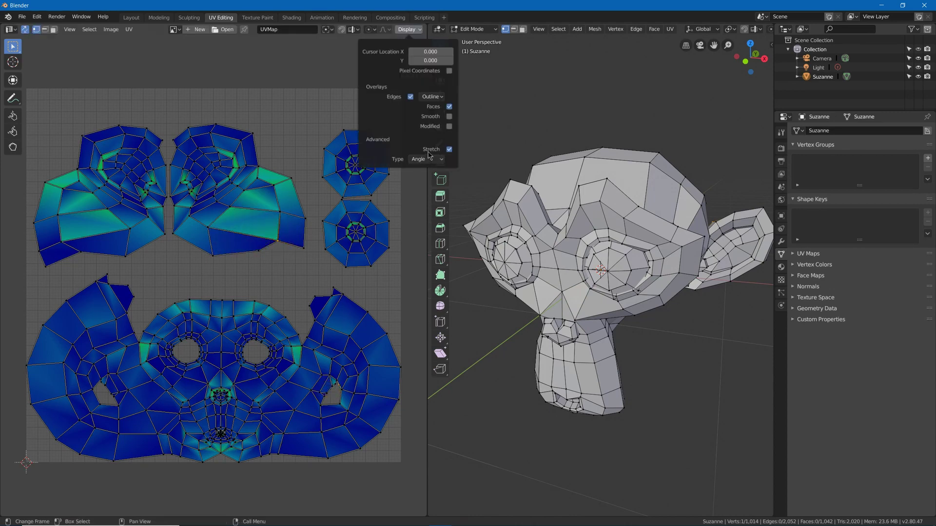
click(436, 159)
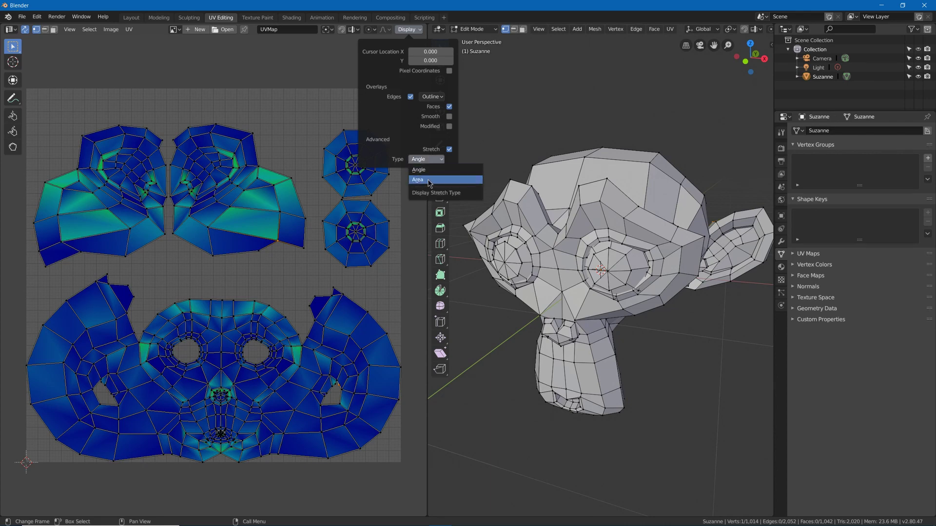
click(428, 183)
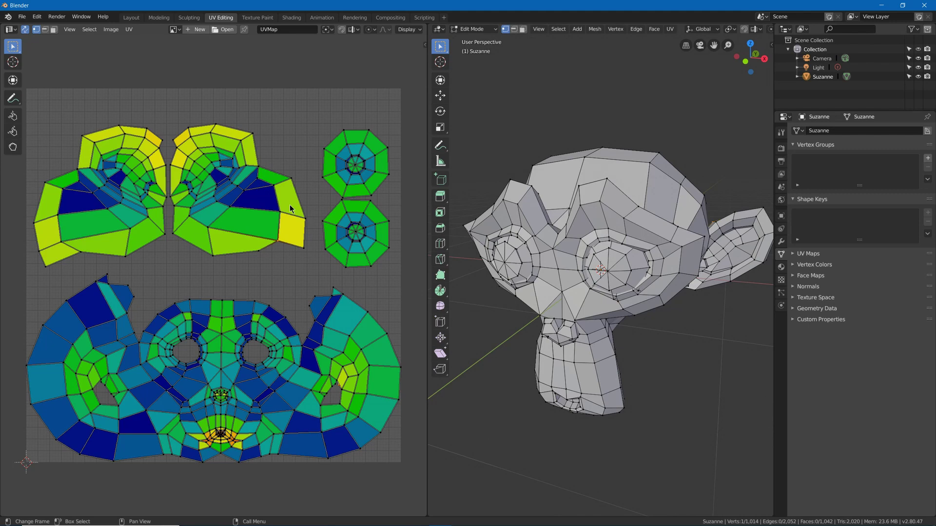
Select the right-hand ear island in face selection mode and try scaling it up
key(3)
key(l)
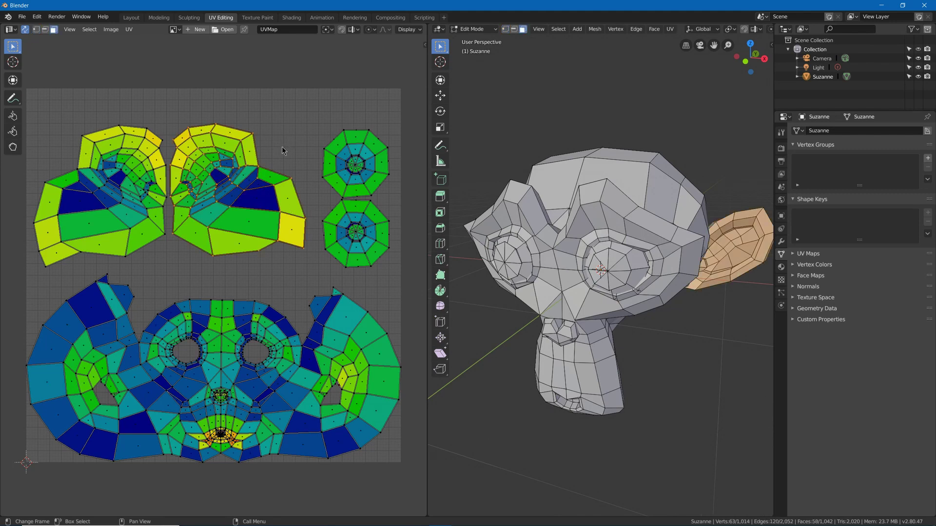
key(s)
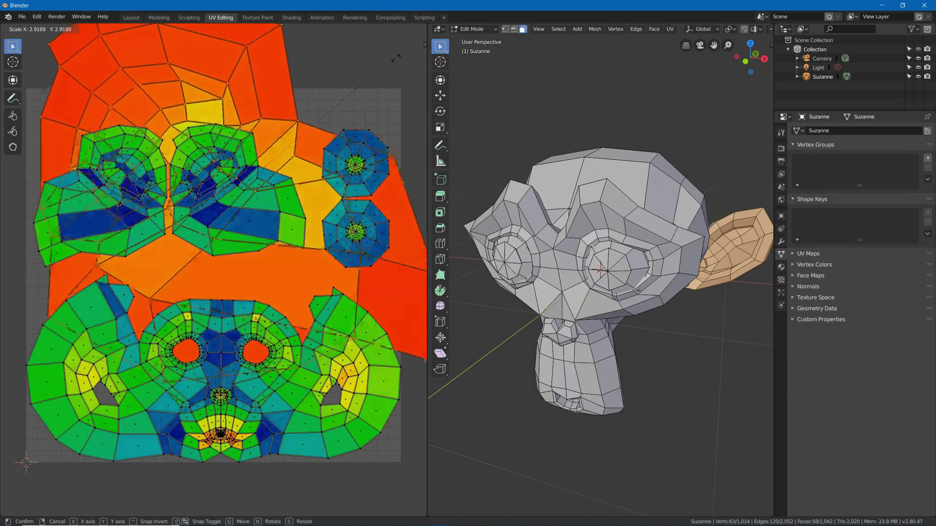
right_click(300, 152)
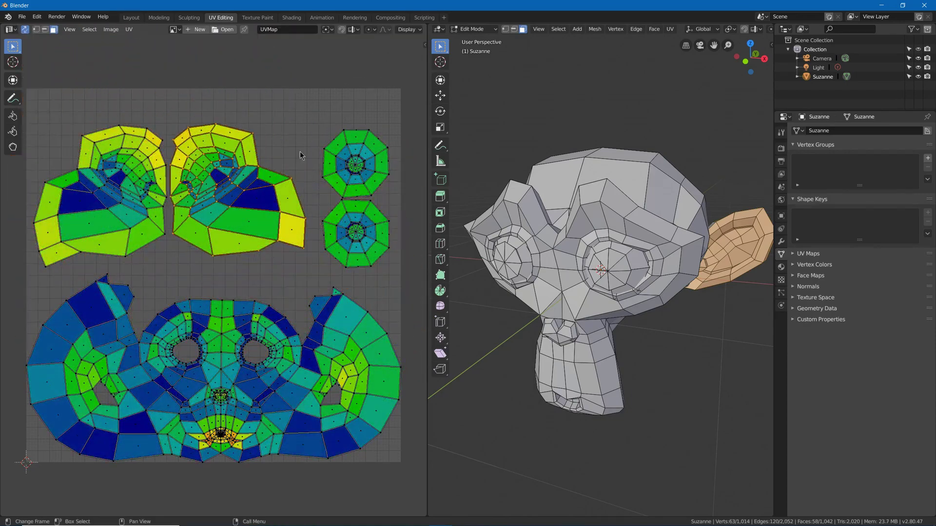
Try Average Islands Scale on all UV islands, and undo it
key(a)
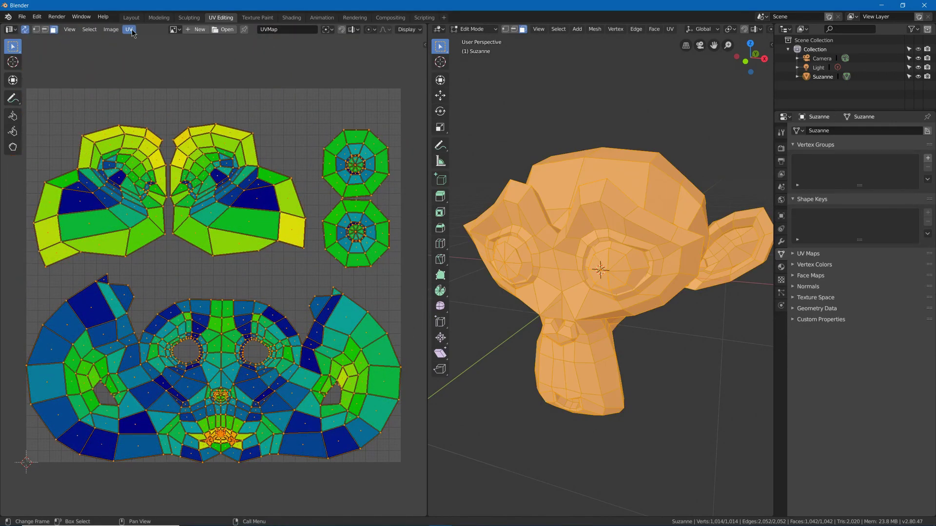
click(130, 30)
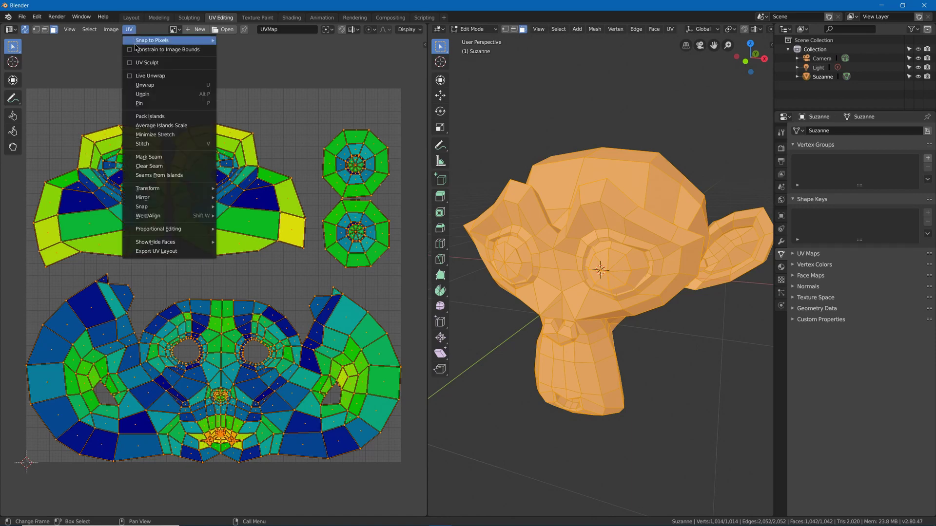
click(190, 127)
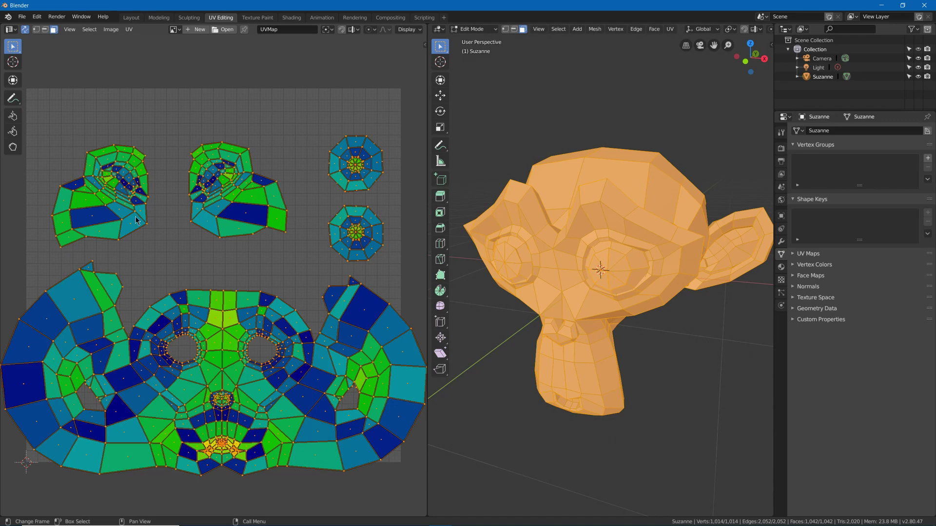
key(ctrl+z)
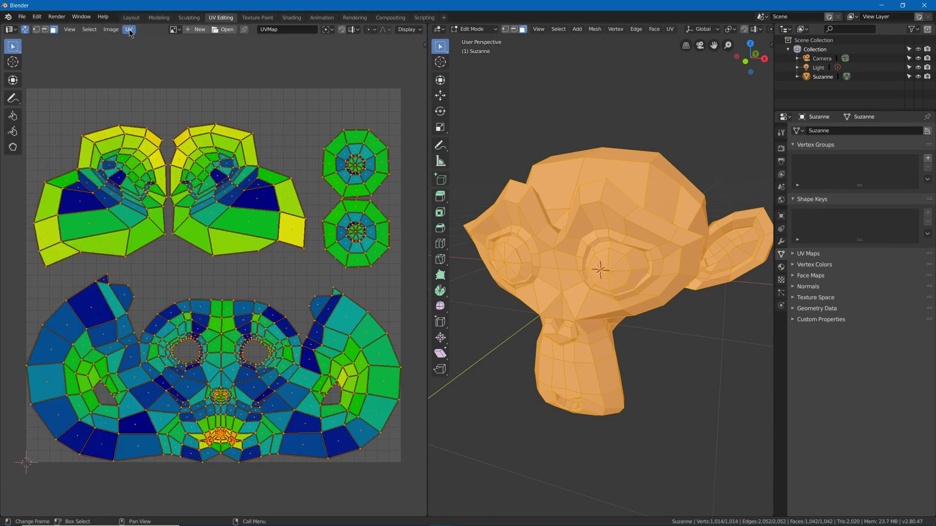
Try Minimize Stretch on all UV islands, and undo it
click(129, 30)
click(181, 136)
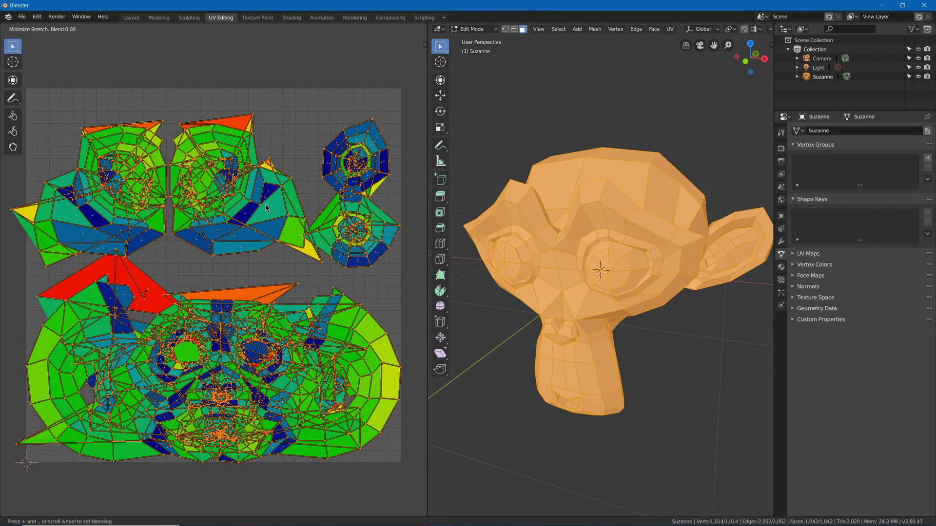
click(266, 209)
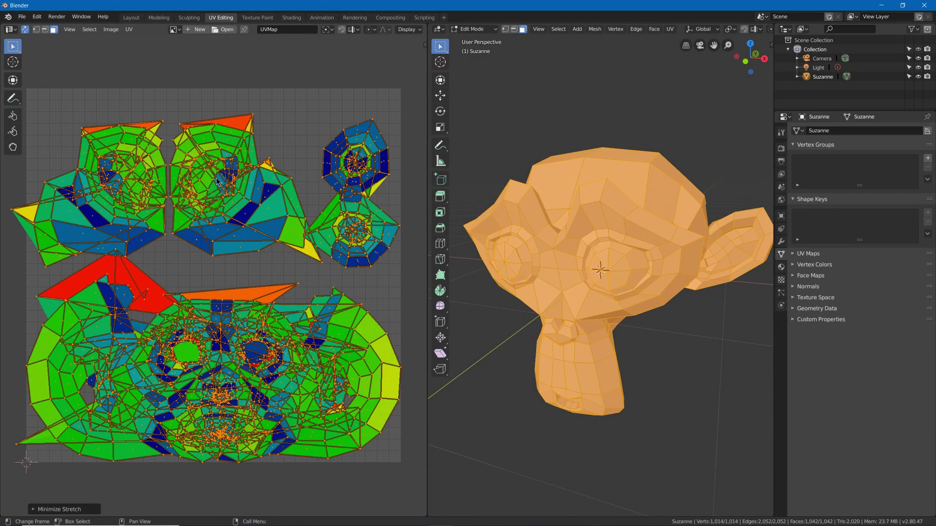
key(ctrl+z)
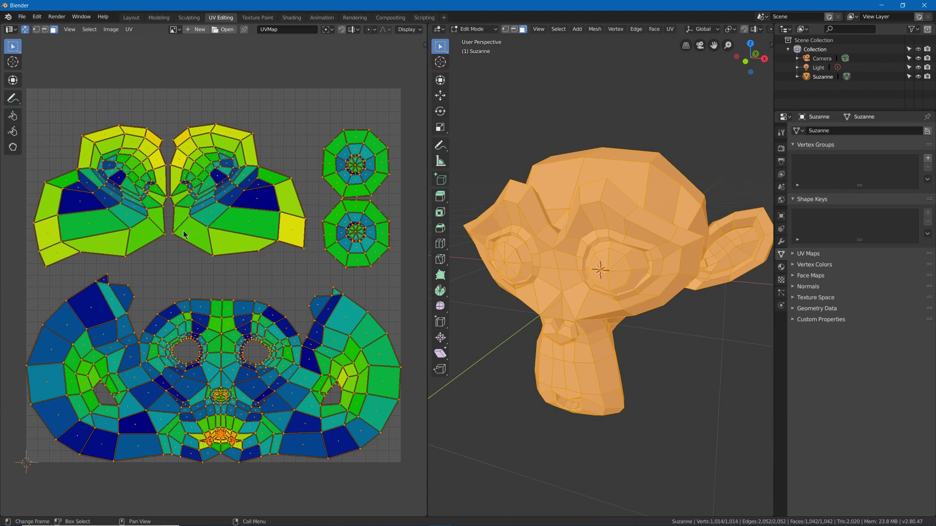
Turn off UV and mesh selection sync and set the UV editor to island selection with the whole mesh selected
click(385, 262)
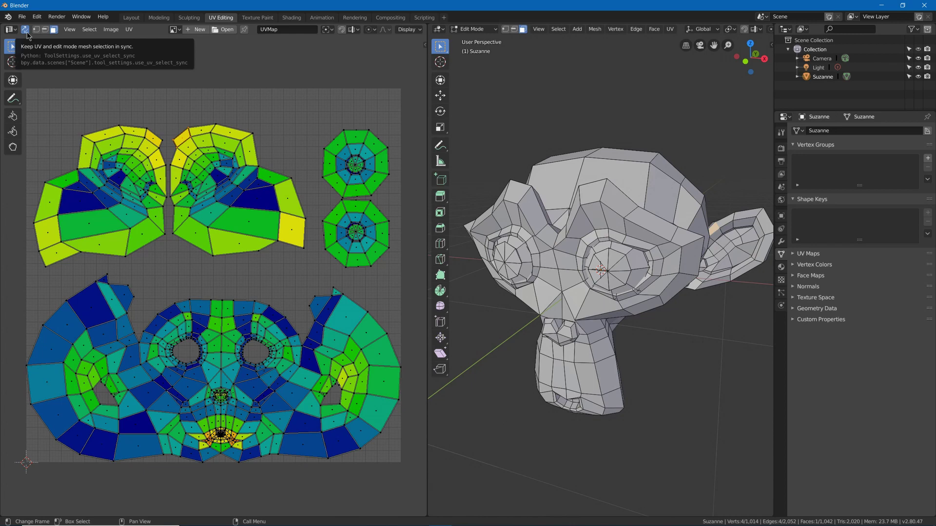
click(25, 29)
click(63, 29)
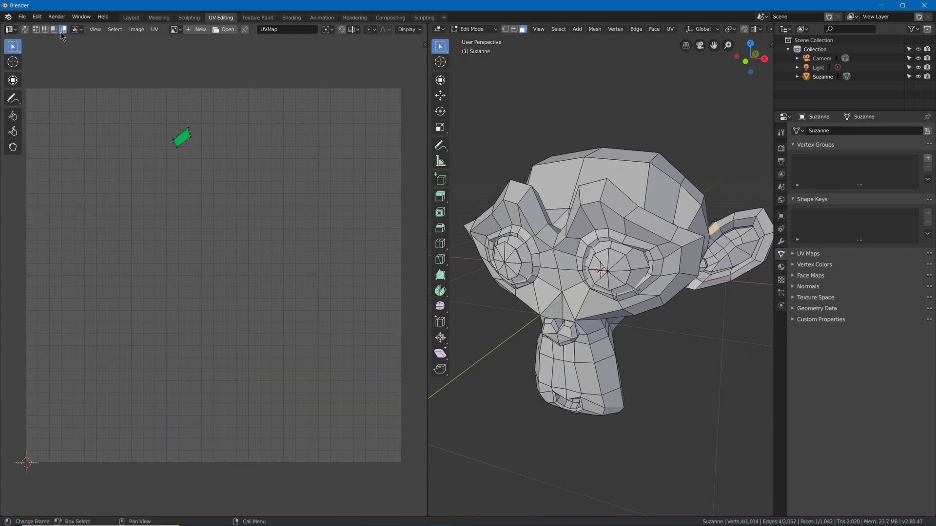
key(a)
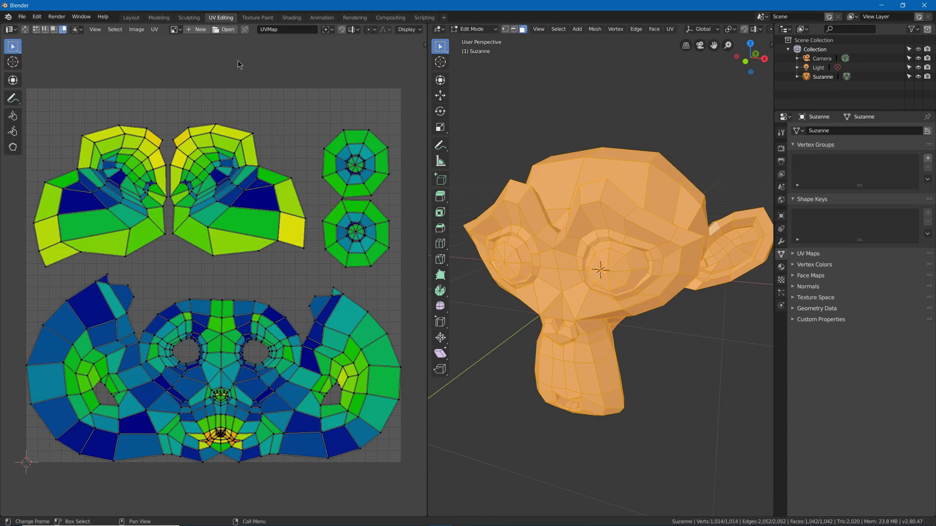
click(54, 30)
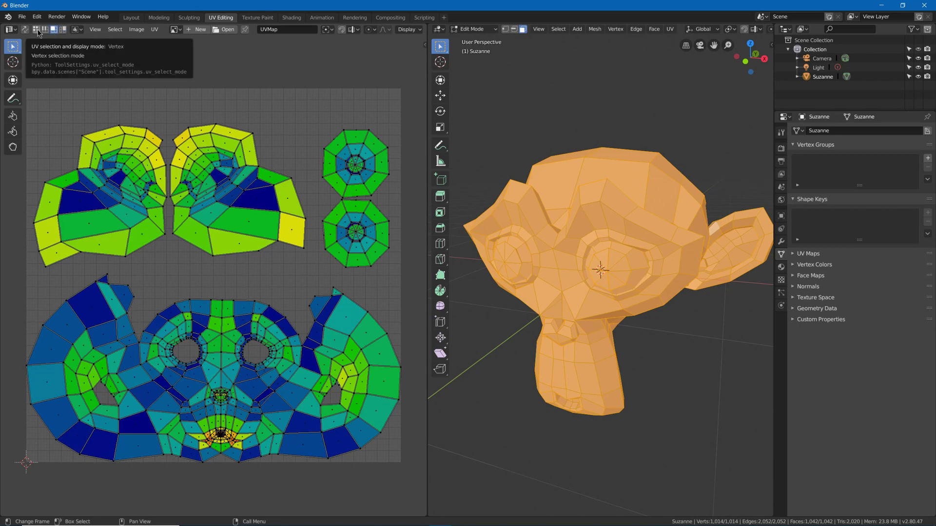
click(62, 30)
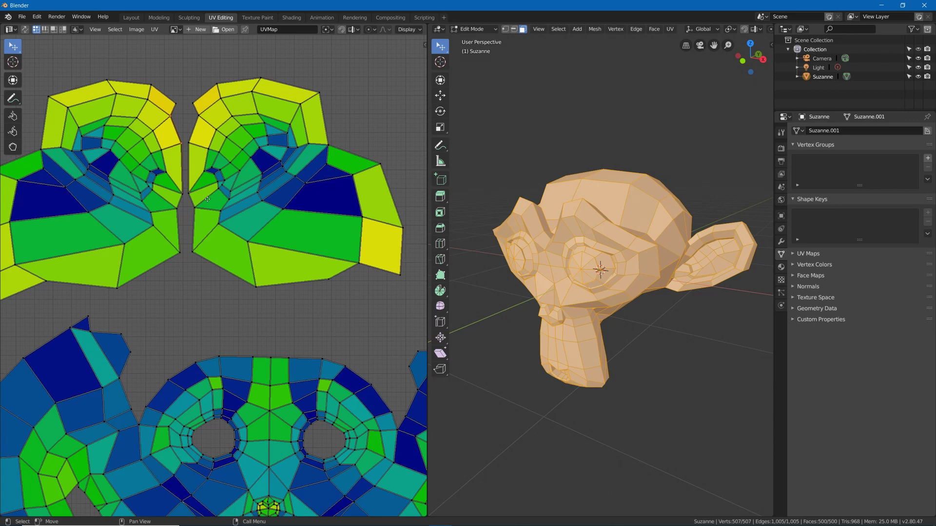
Try stitching the lower outer border vertices of the right-hand upper island to the face island, and undo it
drag(224, 266, 422, 308)
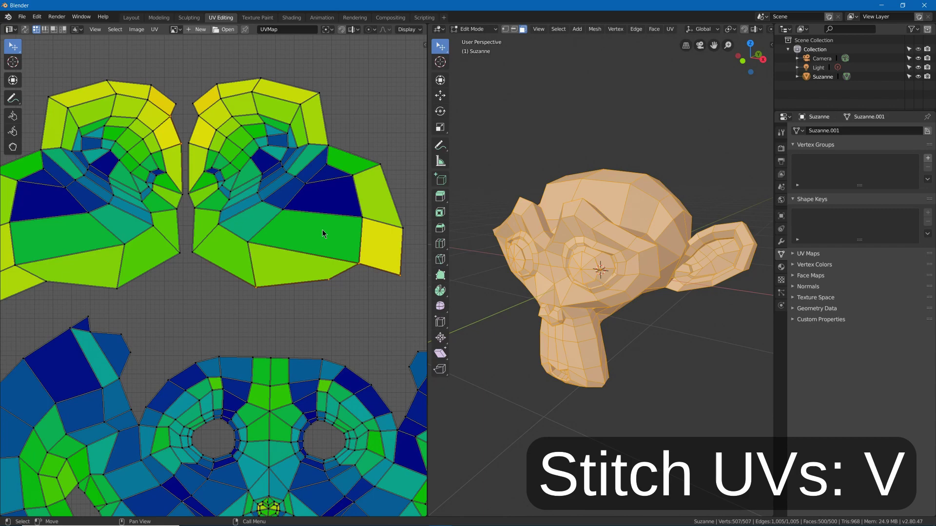
key(v)
scroll(322, 234, down, 3)
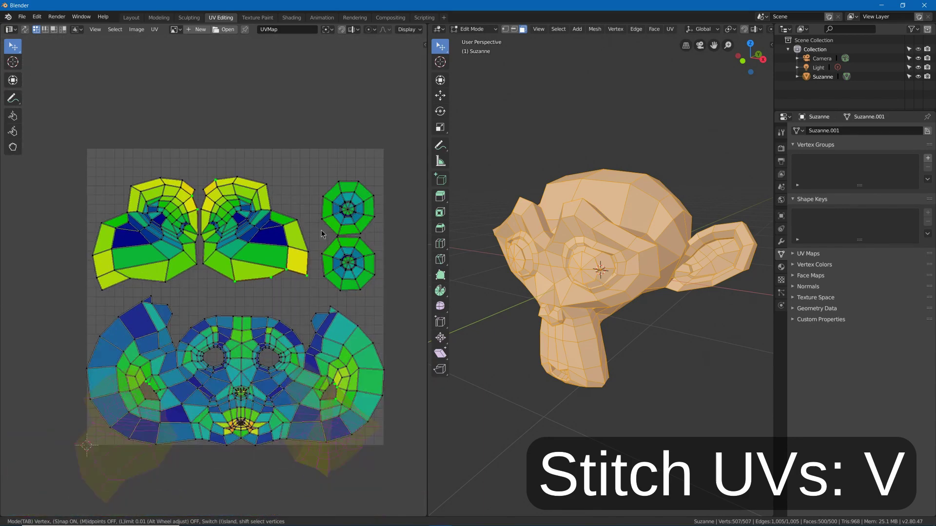
click(322, 233)
scroll(364, 282, up, 5)
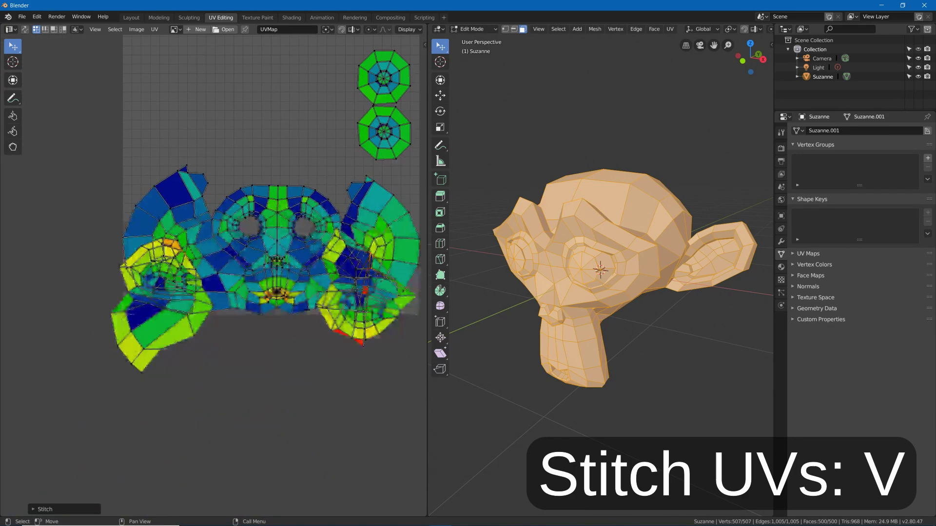
middle_drag(365, 281, 59, 268)
scroll(88, 248, up, 2)
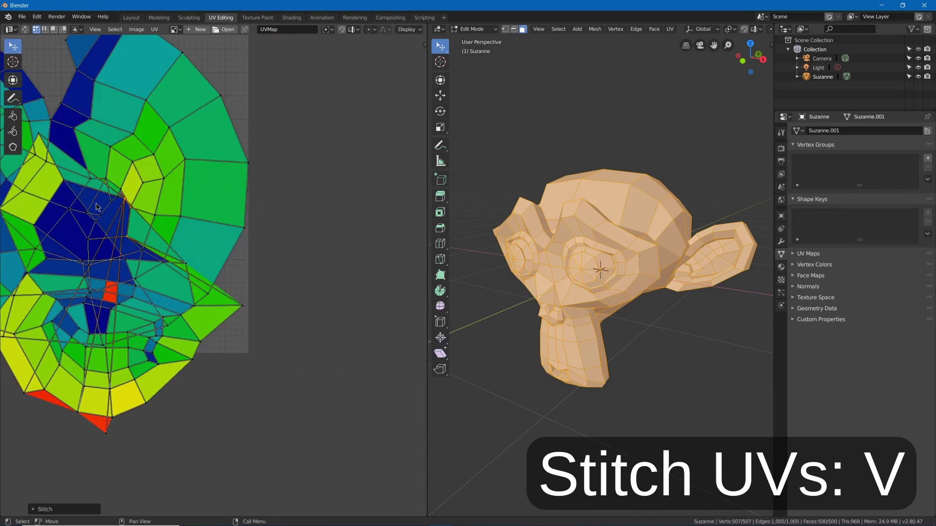
scroll(124, 235, down, 6)
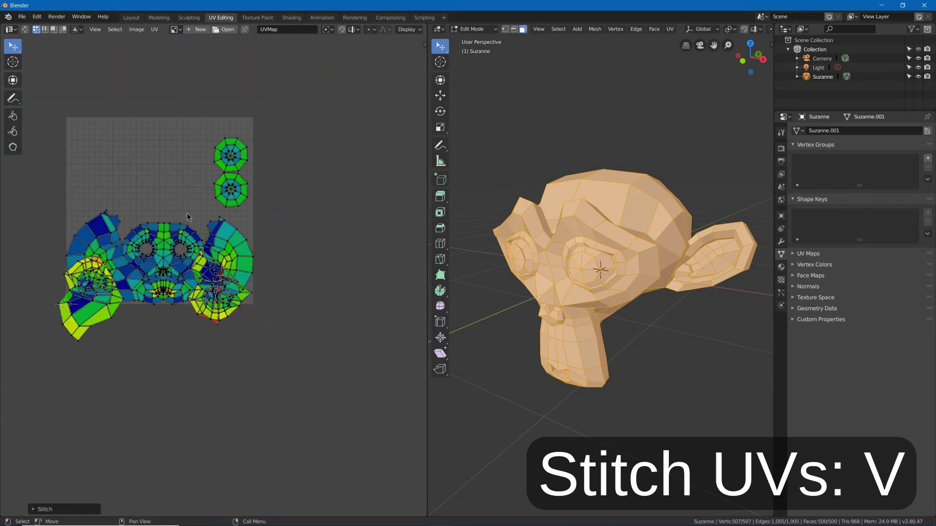
middle_drag(329, 291, 348, 293)
key(ctrl+z)
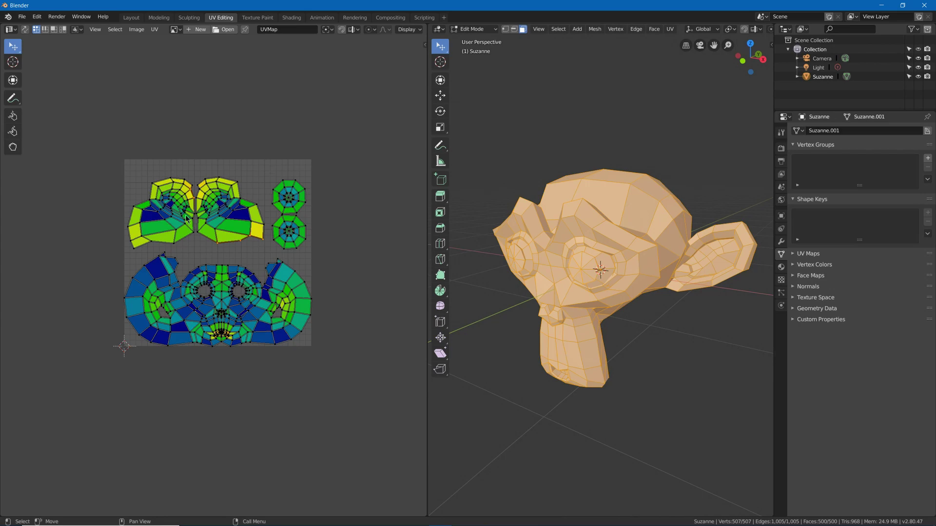
Try stitching the vertices around the left-hand ear hole of the face island, and undo it
scroll(185, 215, up, 6)
middle_drag(118, 376, 6, 242)
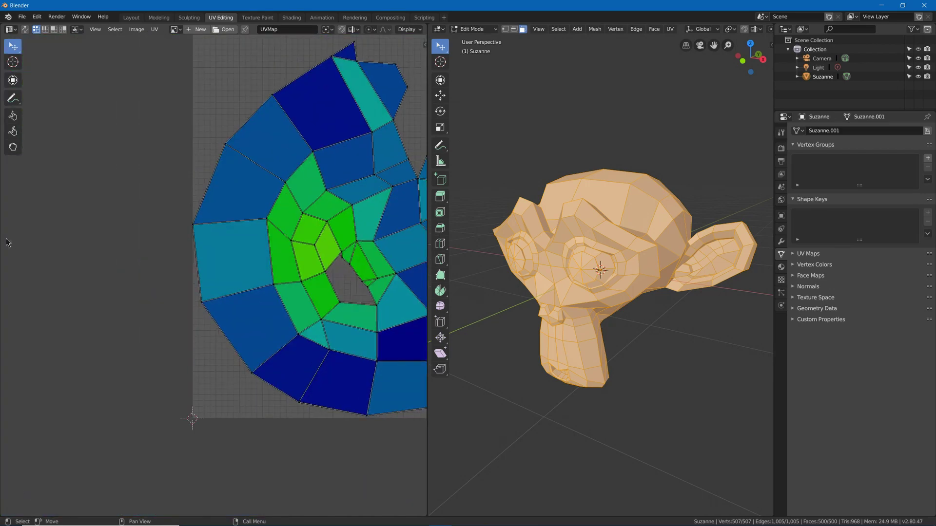
key(v)
click(326, 277)
scroll(230, 326, down, 5)
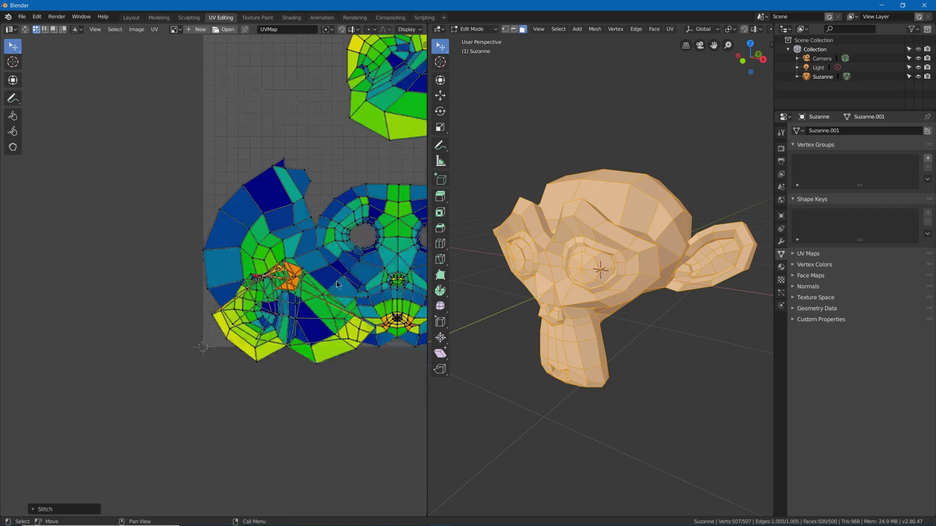
middle_drag(230, 325, 218, 332)
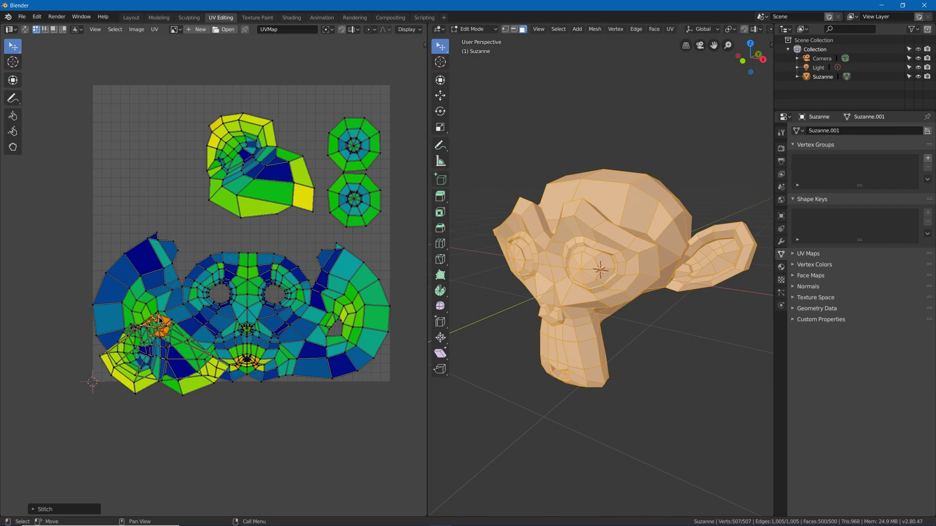
key(ctrl+z)
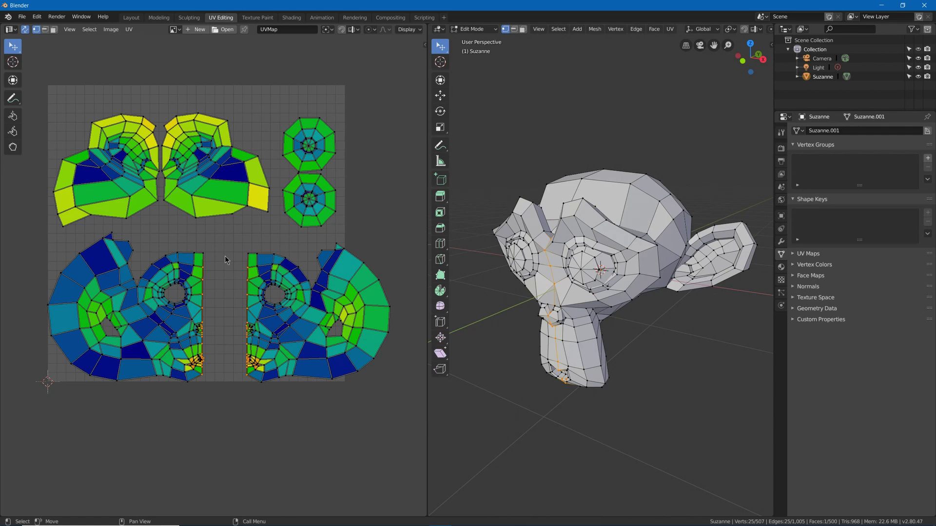
Try stitching the two separated face halves along their selected centre edges, and undo it
key(v)
key(Return)
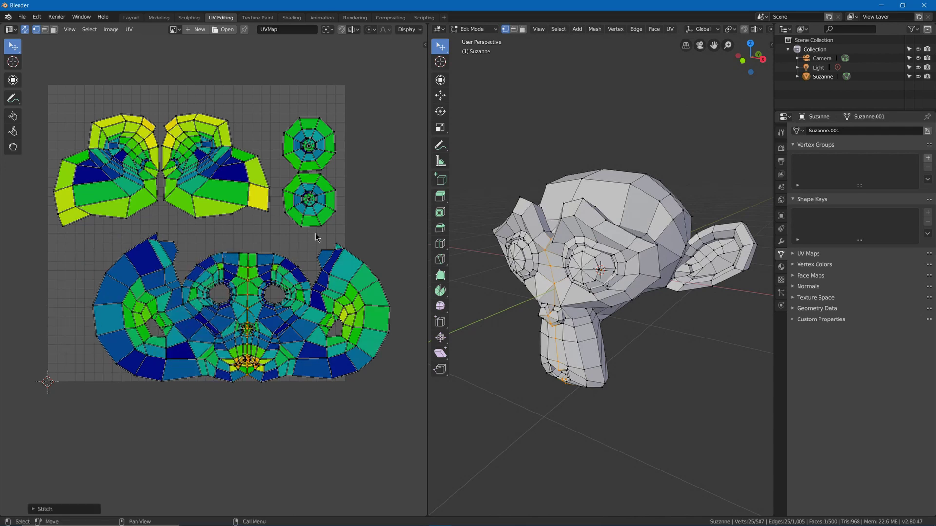
key(ctrl+z)
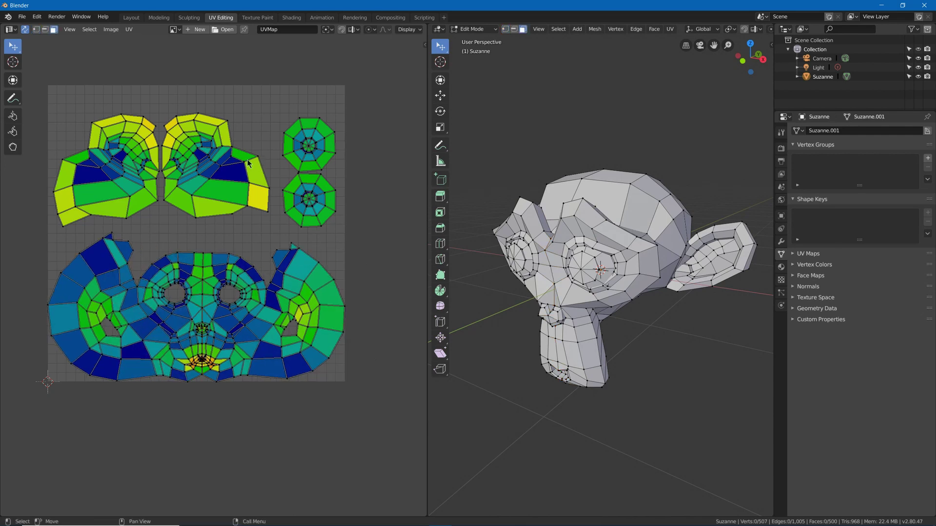
Activate the Grab UV sculpt tool, show the tool settings and check the UV Sculpt and UV Sculpt Curve options
click(129, 30)
drag(22, 80, 73, 79)
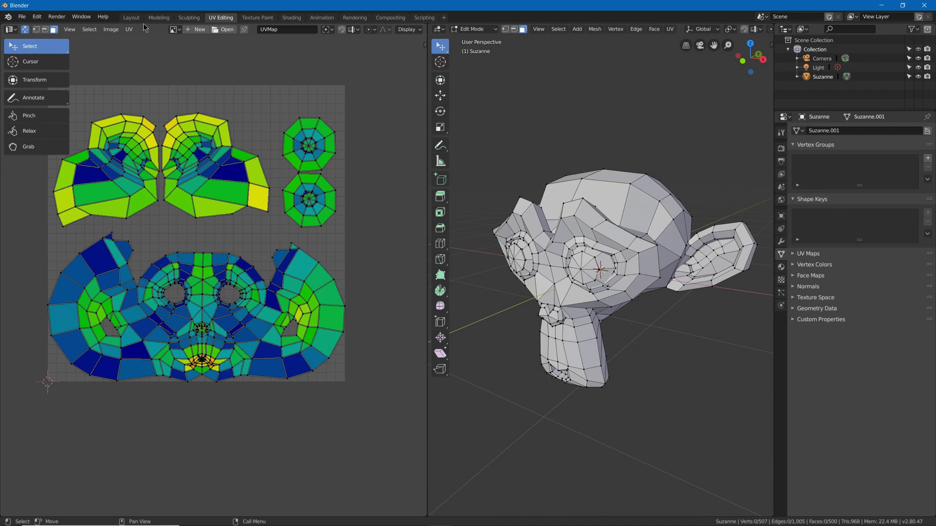
click(36, 146)
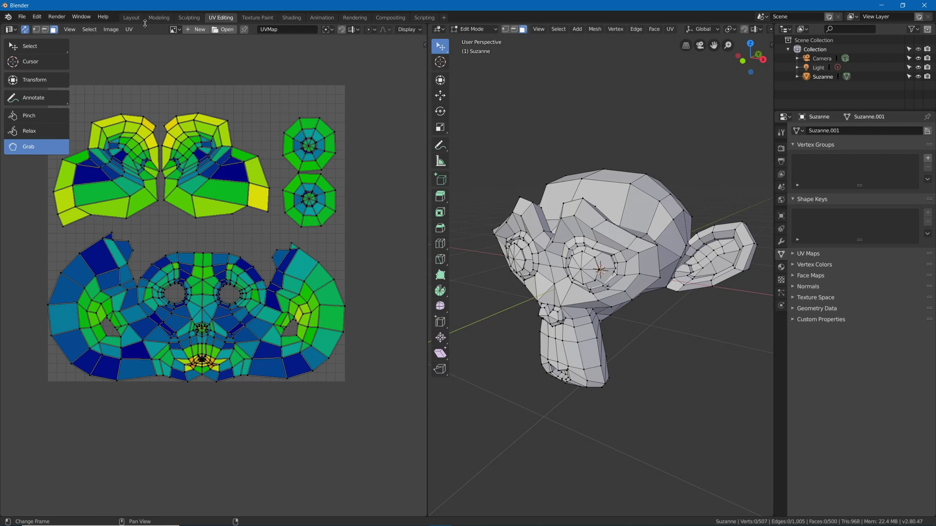
drag(145, 22, 145, 37)
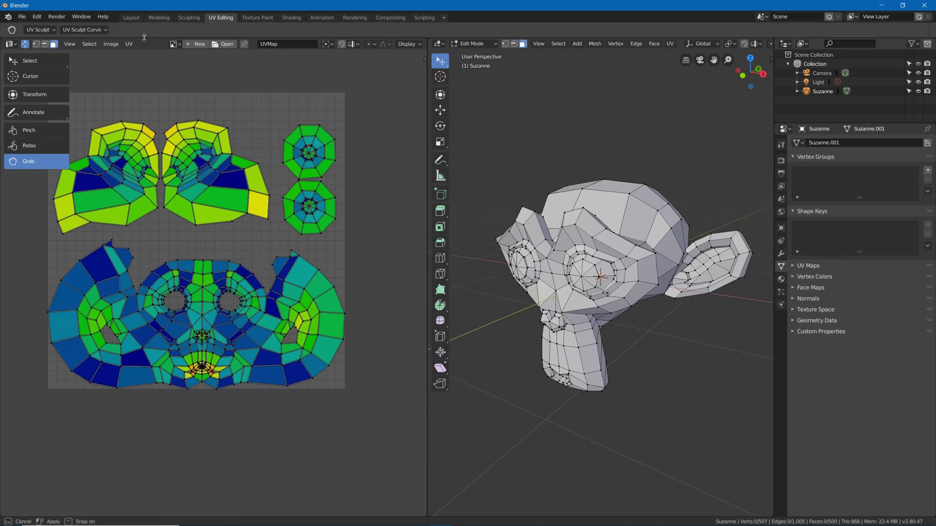
click(39, 30)
click(83, 30)
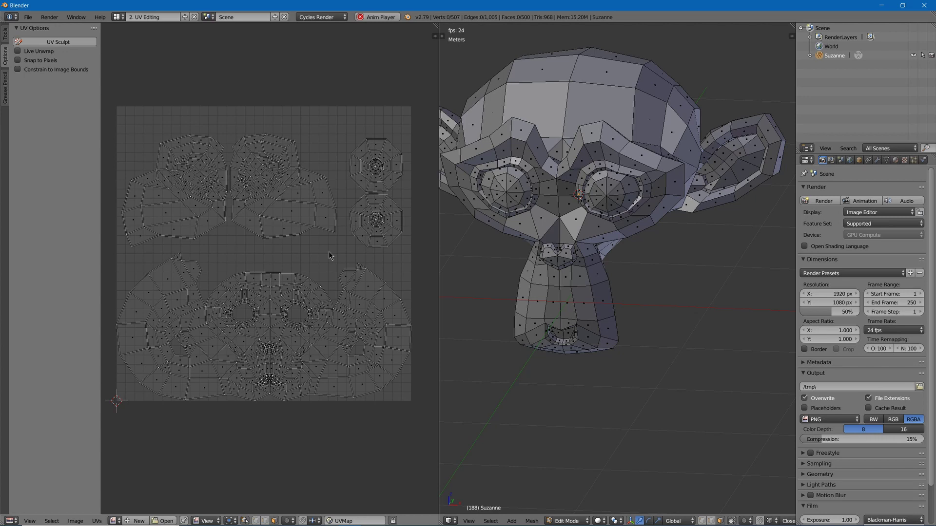
Switch to Blender 2.79 and enable UV Sculpt with Grab as the sculpt tool
click(74, 43)
click(8, 65)
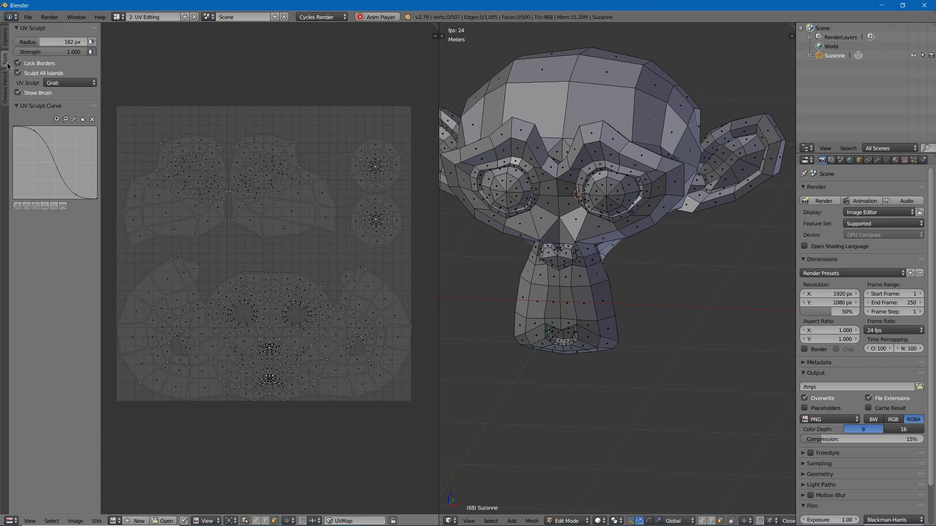
click(59, 85)
click(59, 85)
Try the Grab brush around the eyes of the face island, and undo the strokes
mouse_move(251, 324)
mouse_down()
mouse_move(238, 304)
mouse_move(213, 318)
mouse_move(215, 359)
mouse_move(226, 330)
mouse_move(221, 342)
mouse_up()
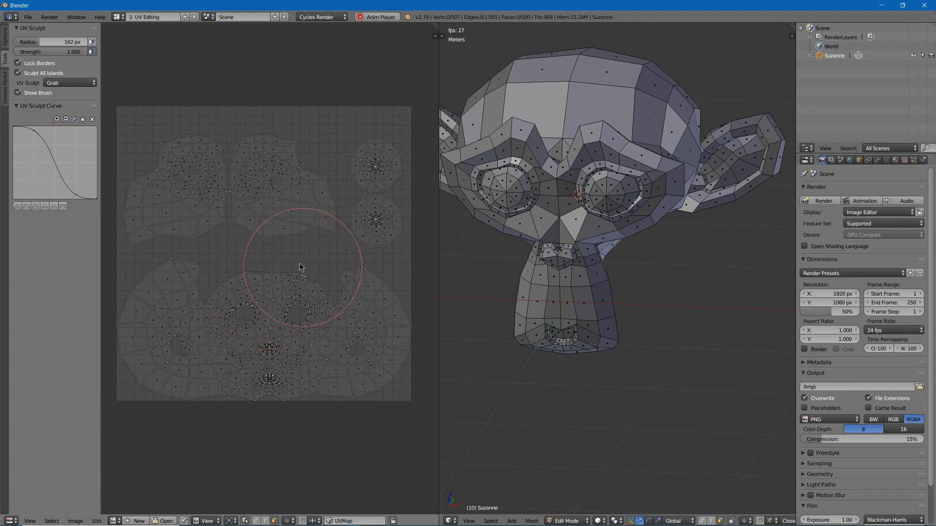
drag(300, 265, 297, 275)
key(ctrl+z)
key(ctrl+z)
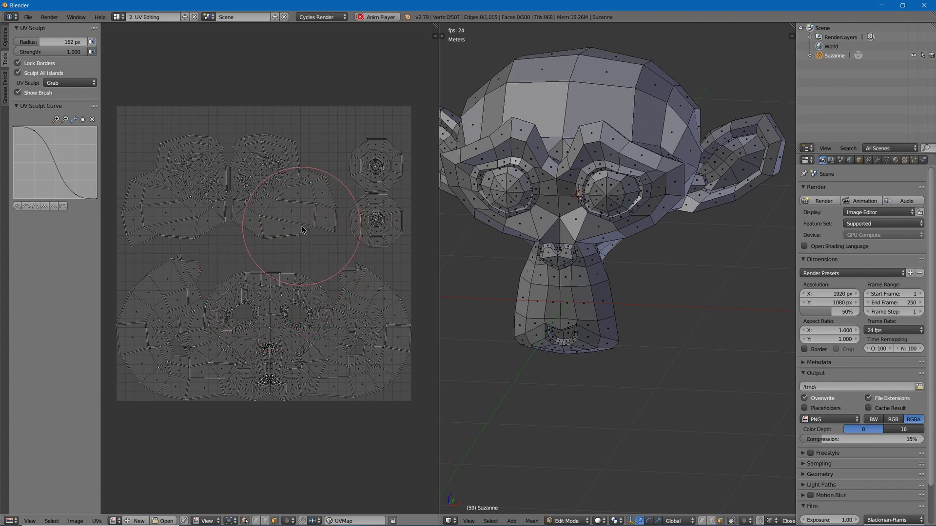
Set the UV sculpt tool to Relax and brush across the two upper ear islands
click(66, 84)
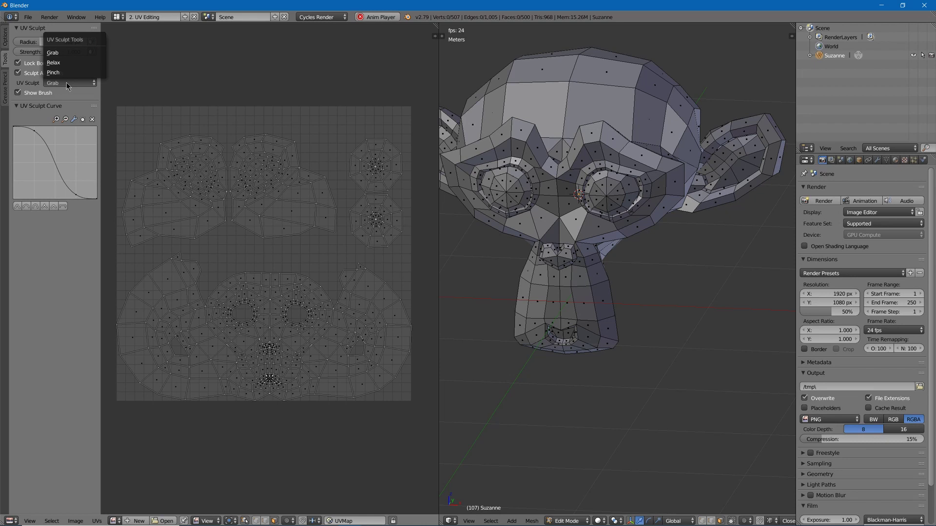
click(67, 62)
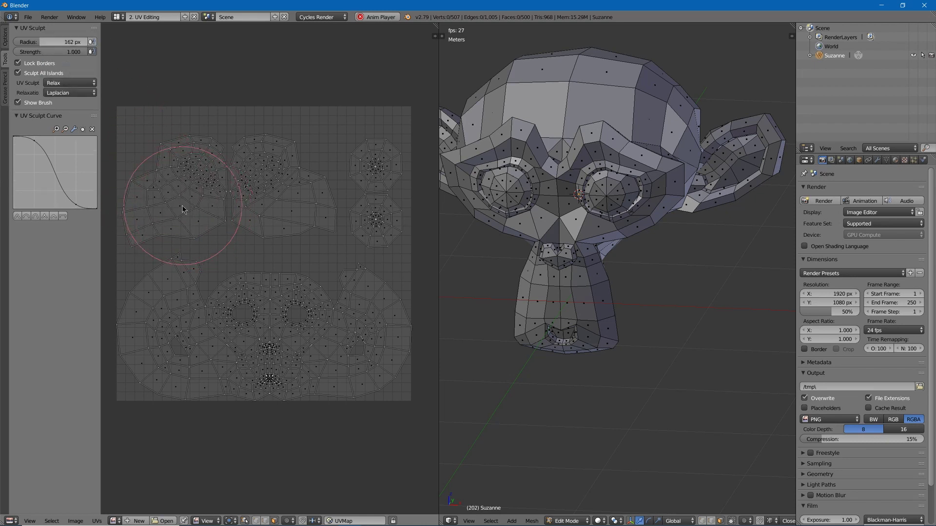
mouse_move(183, 208)
mouse_down()
mouse_move(192, 175)
mouse_move(153, 203)
mouse_move(205, 239)
mouse_move(192, 138)
mouse_move(224, 166)
mouse_move(218, 158)
mouse_move(222, 179)
mouse_move(142, 151)
mouse_move(224, 151)
mouse_move(219, 174)
mouse_move(184, 197)
mouse_move(200, 204)
mouse_move(155, 205)
mouse_move(234, 204)
mouse_move(276, 191)
mouse_move(275, 202)
mouse_move(277, 184)
mouse_move(275, 192)
mouse_up()
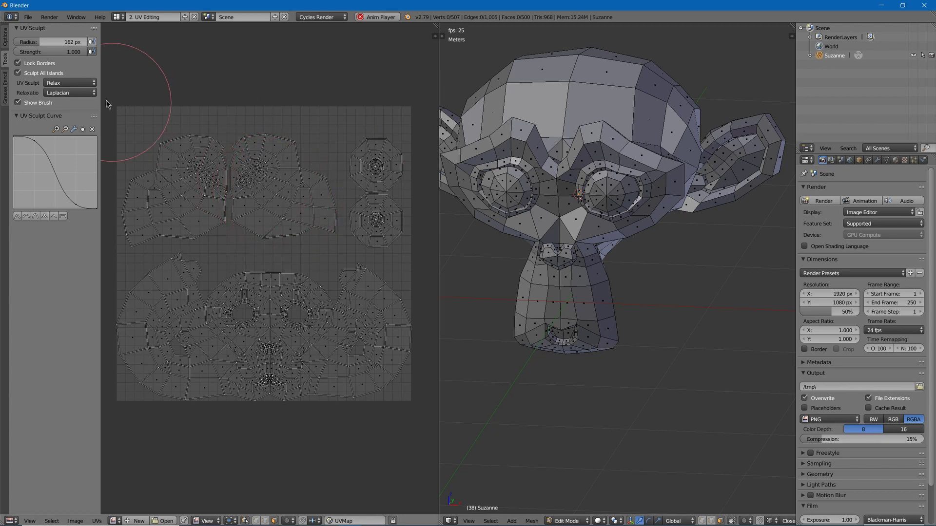
Set the UV sculpt tool to Pinch and brush on the left-hand upper ear island
click(70, 83)
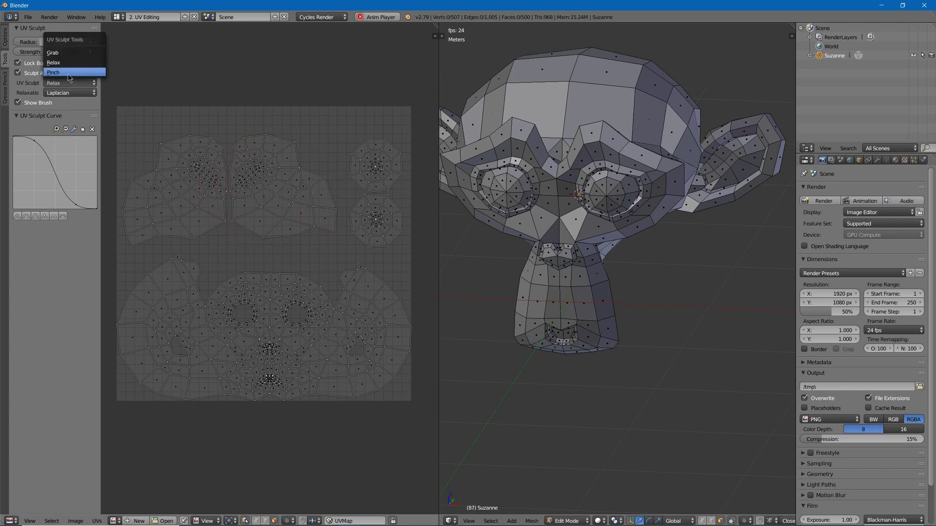
click(69, 73)
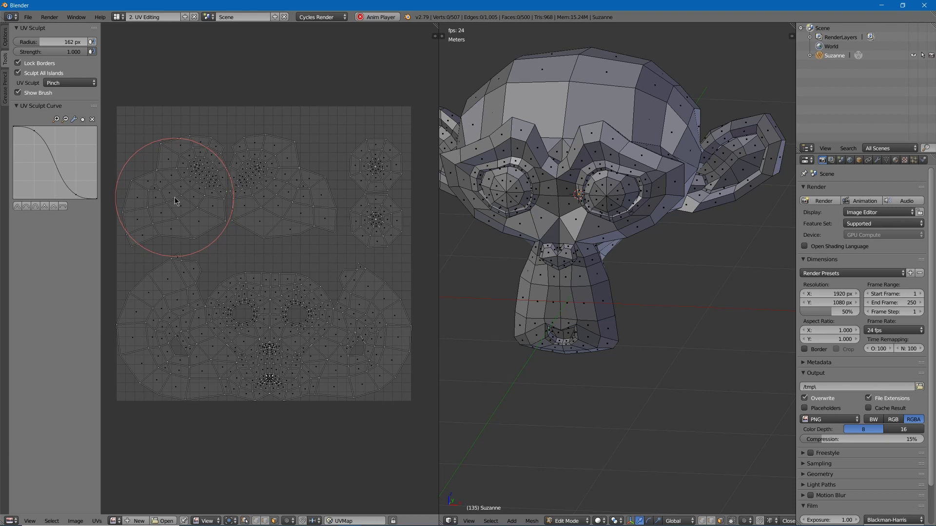
drag(175, 201, 175, 201)
drag(175, 200, 172, 205)
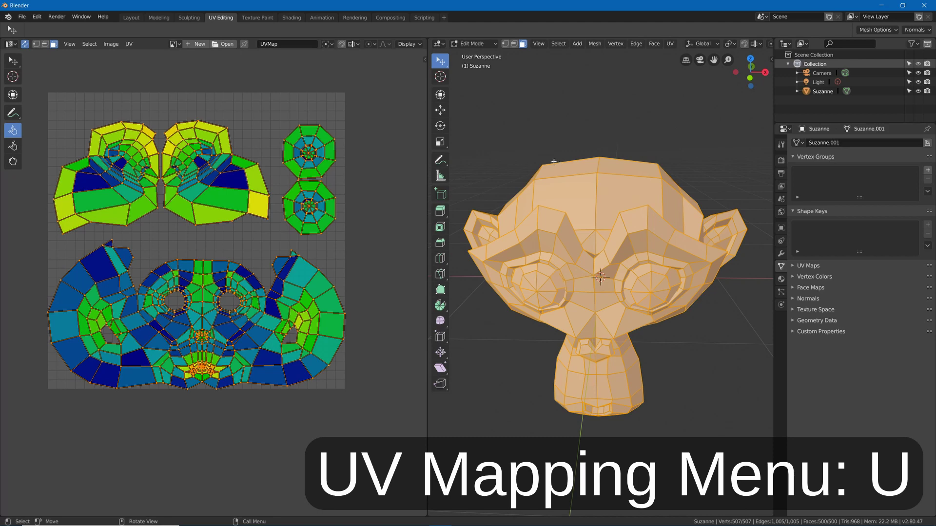
Switch to Blender 2.80 and unwrap the whole selected monkey mesh
key(u)
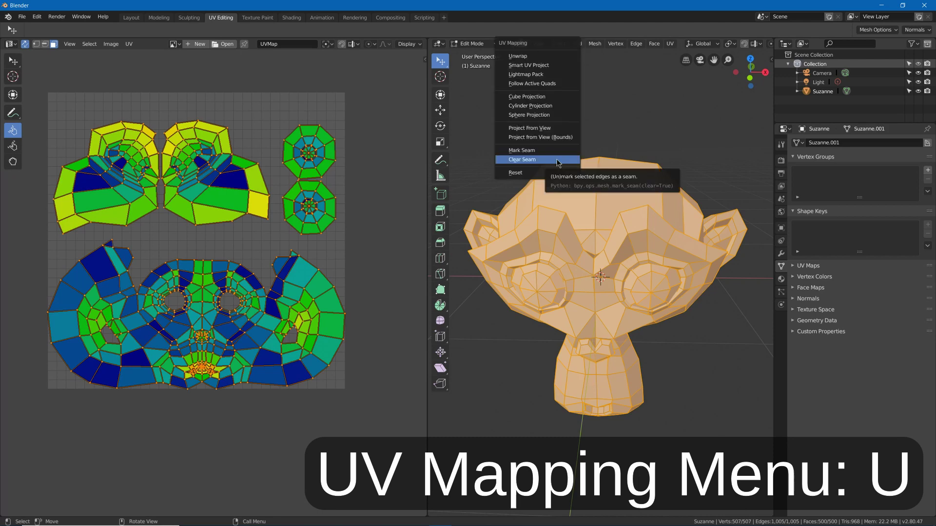
click(530, 56)
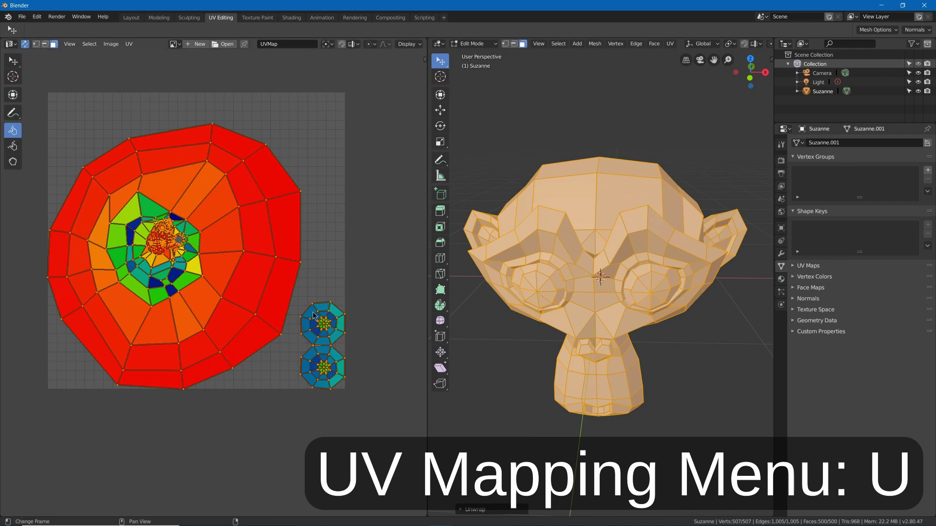
click(126, 45)
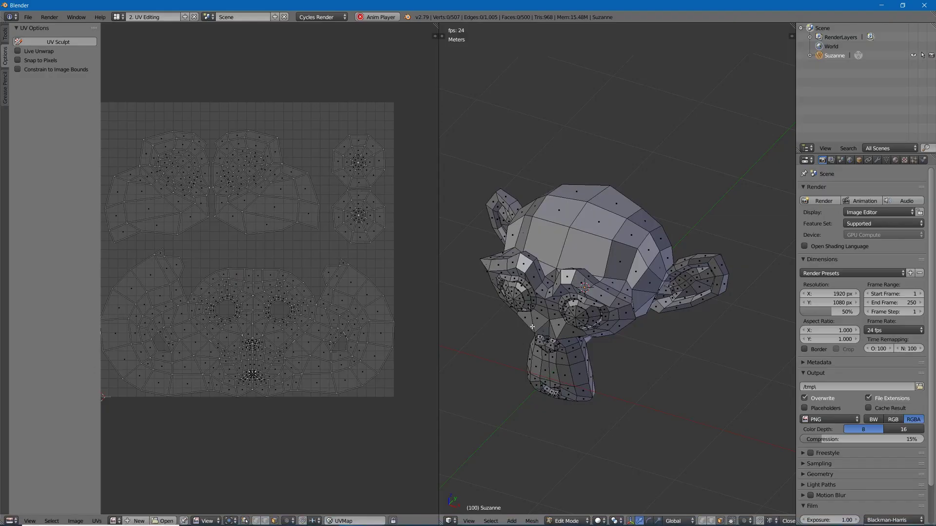
Switch to Blender 2.79 and unwrap the whole monkey mesh with everything selected
key(a)
key(u)
click(530, 228)
click(577, 230)
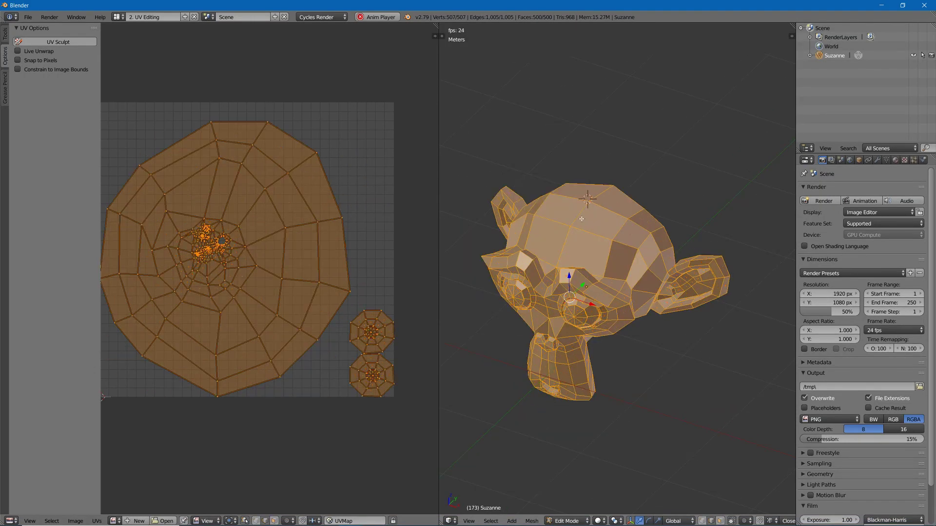
Select two connected edges on top of the monkey's head and mark them as a seam
right_click(576, 216)
shift+right_click(576, 217)
key(ctrl+e)
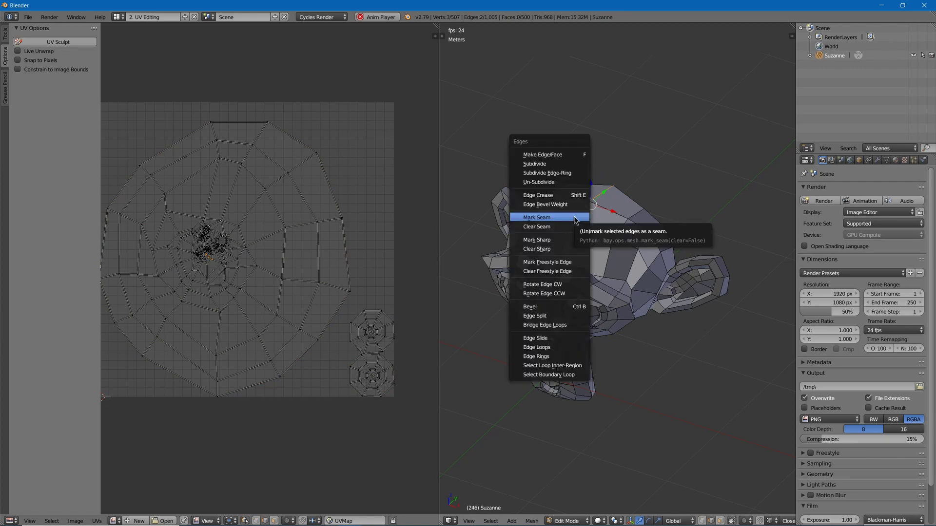
click(575, 217)
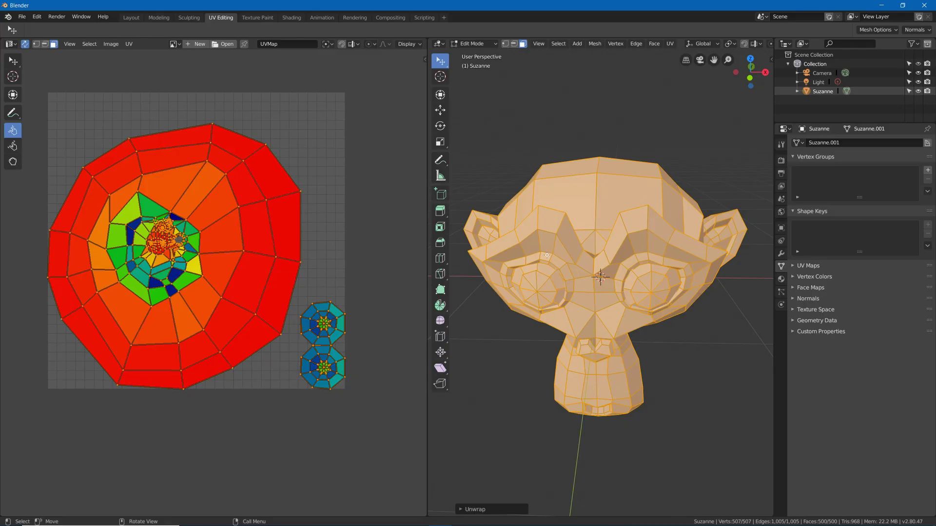
Switch back to Blender 2.80, select the centreline edges running over the monkey's head in edge mode, and mark them as a seam
middle_drag(539, 275, 604, 322)
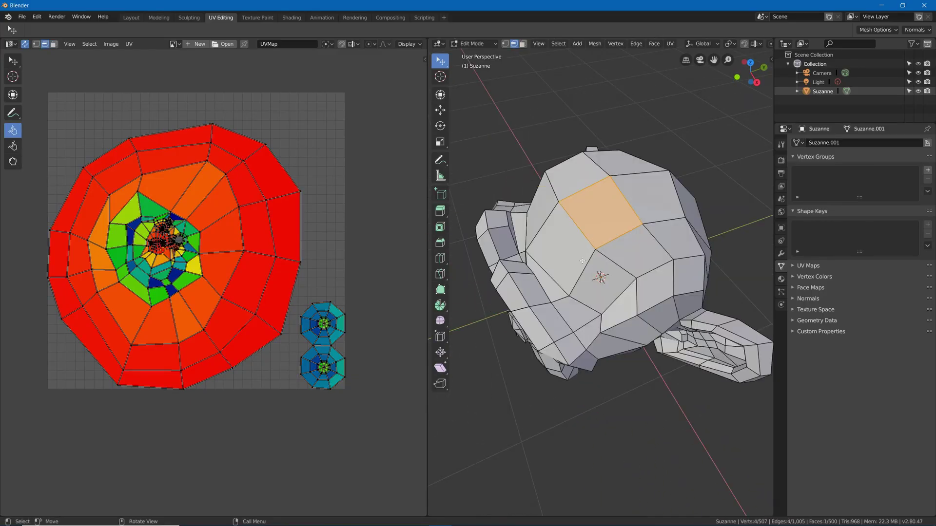
middle_drag(585, 337, 652, 312)
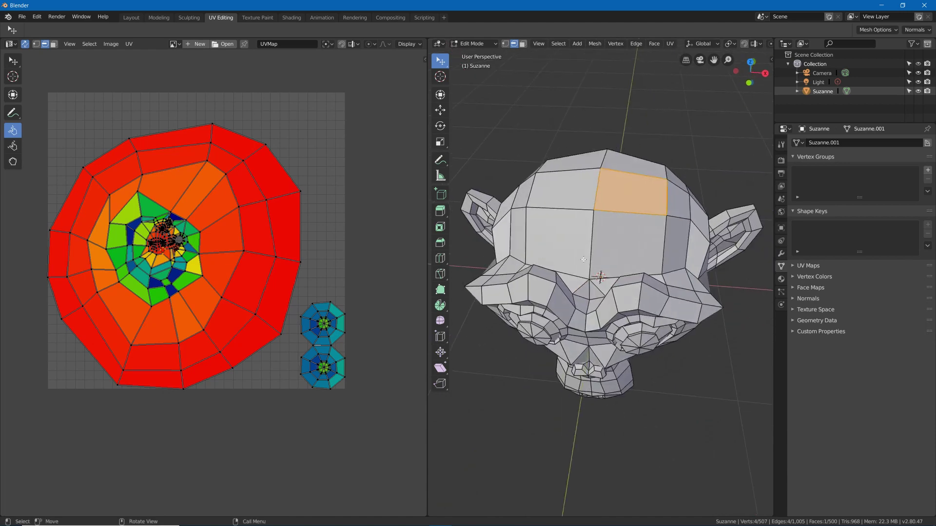
alt+click(599, 210)
middle_drag(599, 210, 548, 180)
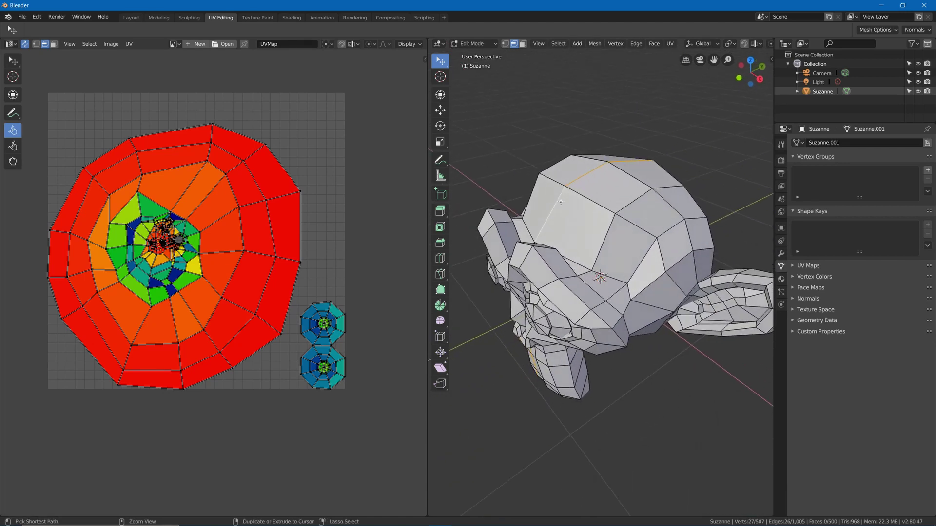
key(ctrl+e)
click(548, 179)
key(u)
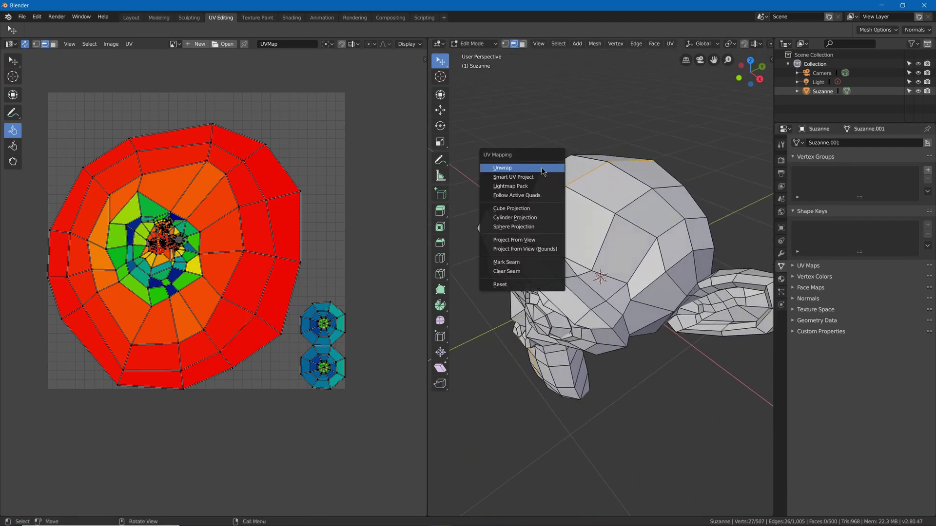
click(537, 263)
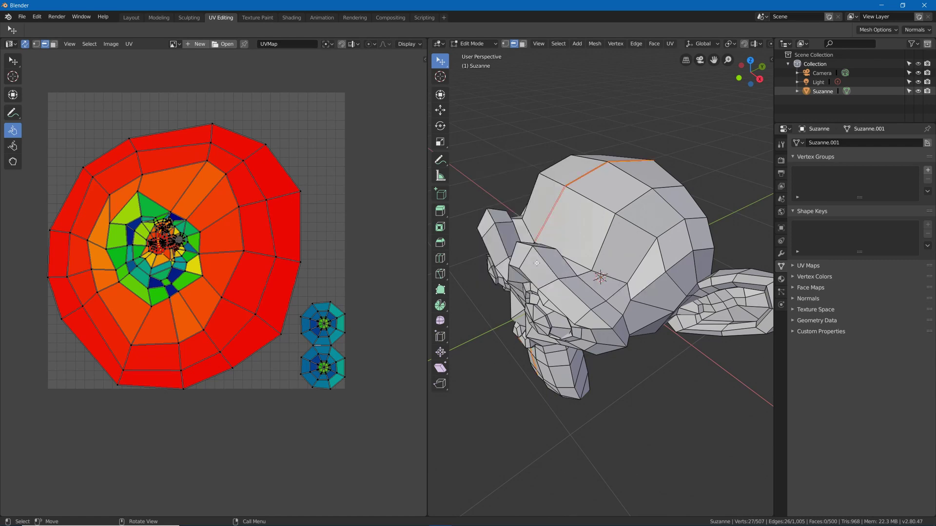
Select the whole monkey mesh and unwrap it along the marked seams
middle_drag(537, 263, 590, 221)
key(a)
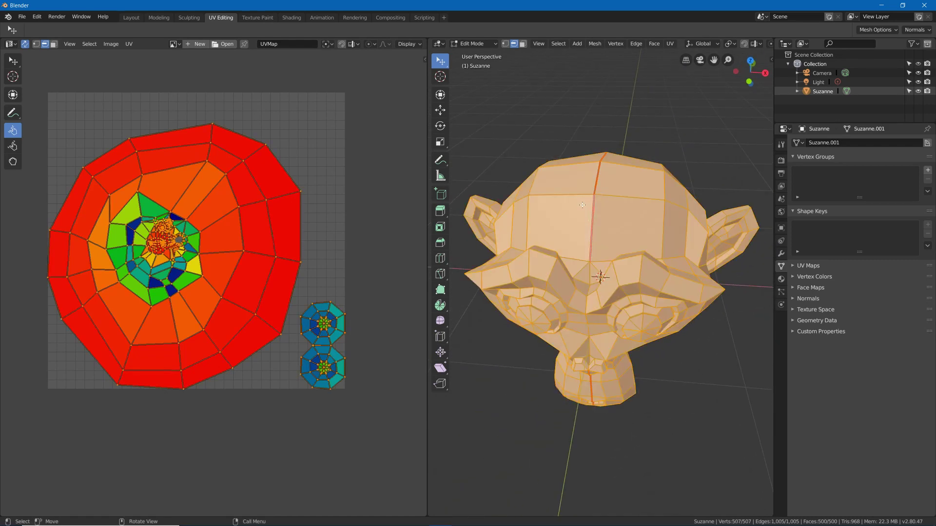
key(u)
click(544, 112)
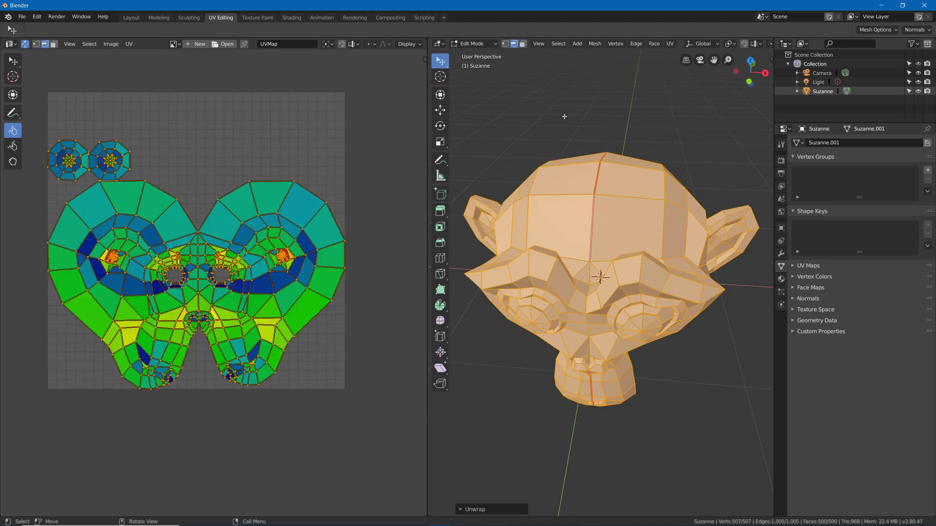
scroll(253, 263, up, 2)
scroll(249, 218, down, 2)
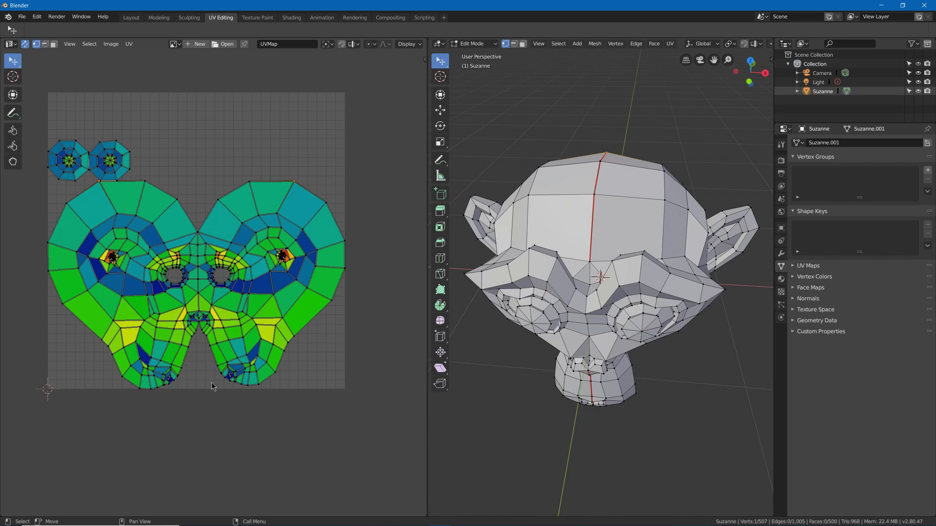
Try pinning the box-selected UVs across the lower and middle parts of the face layout
key(b)
drag(244, 412, 158, 316)
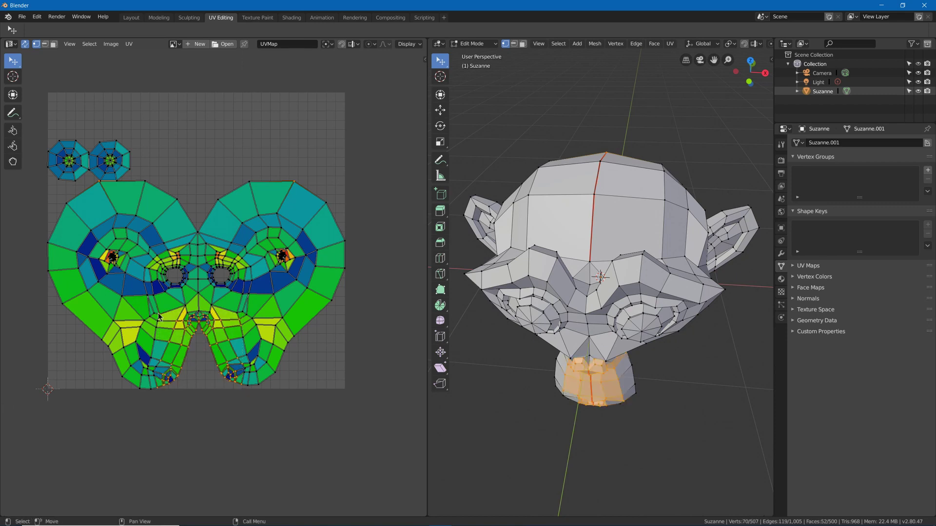
click(193, 371)
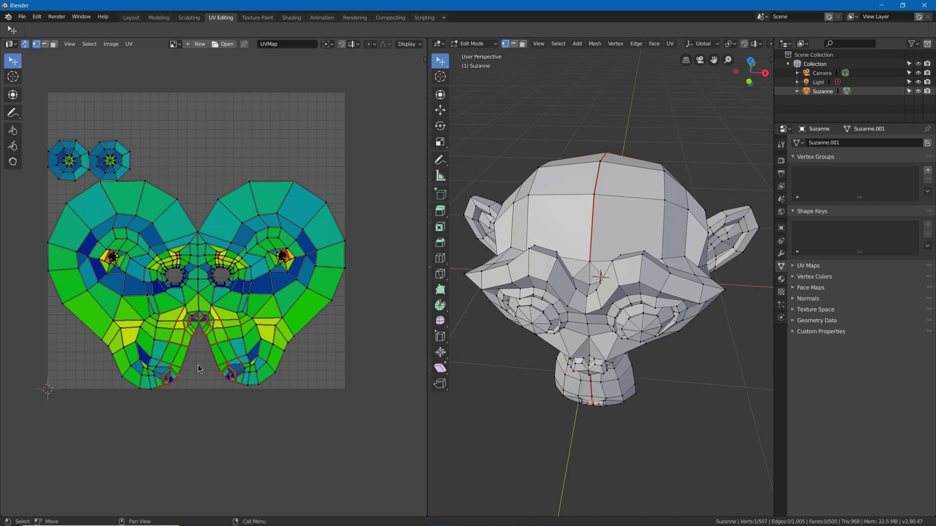
drag(278, 426, 100, 246)
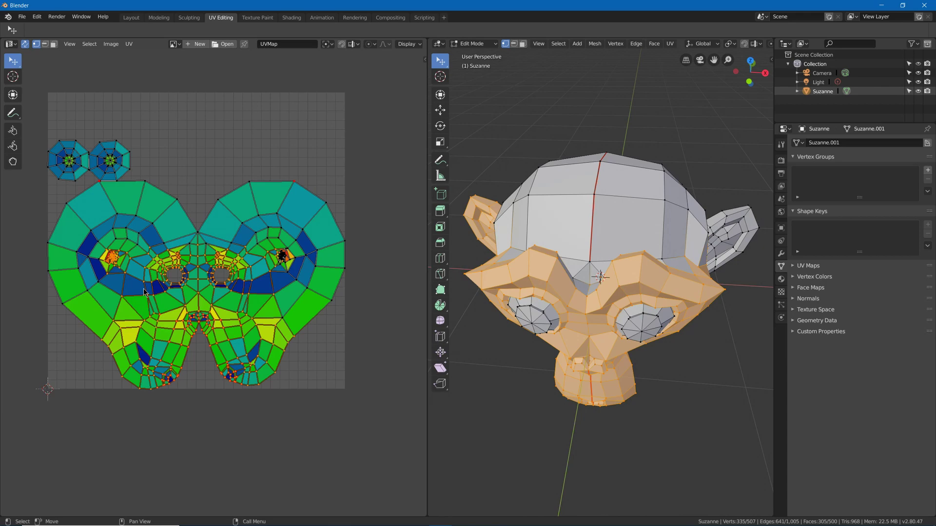
key(p)
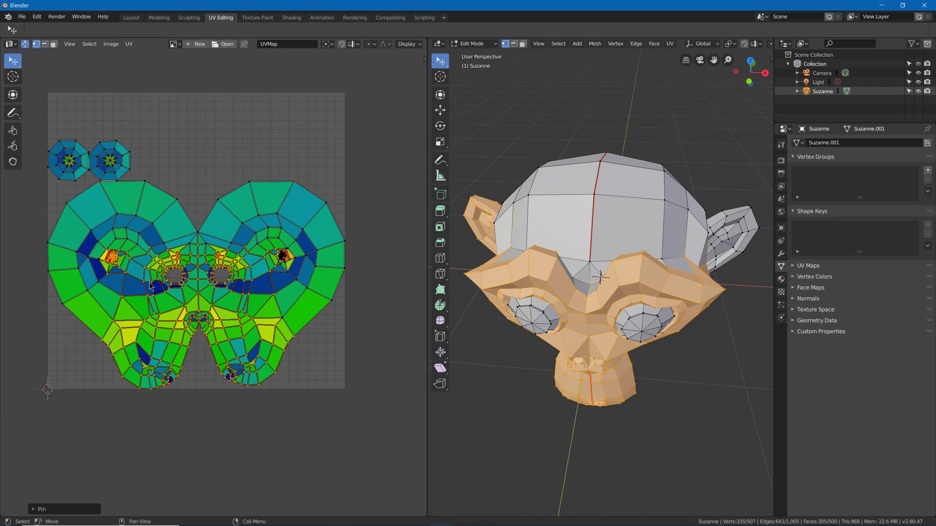
click(221, 424)
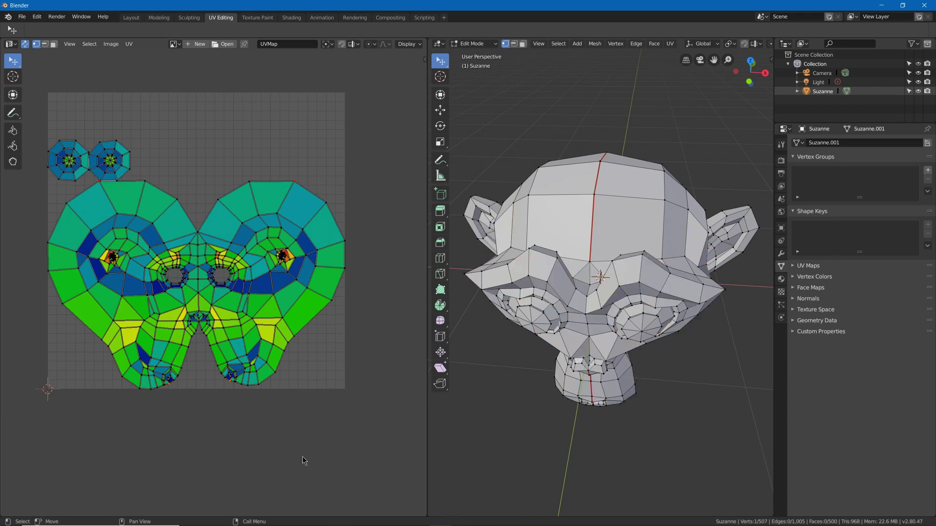
Try moving a UV vertex of the large face island and undo the latest UV edits
key(g)
click(49, 272)
key(ctrl+z)
key(ctrl+z)
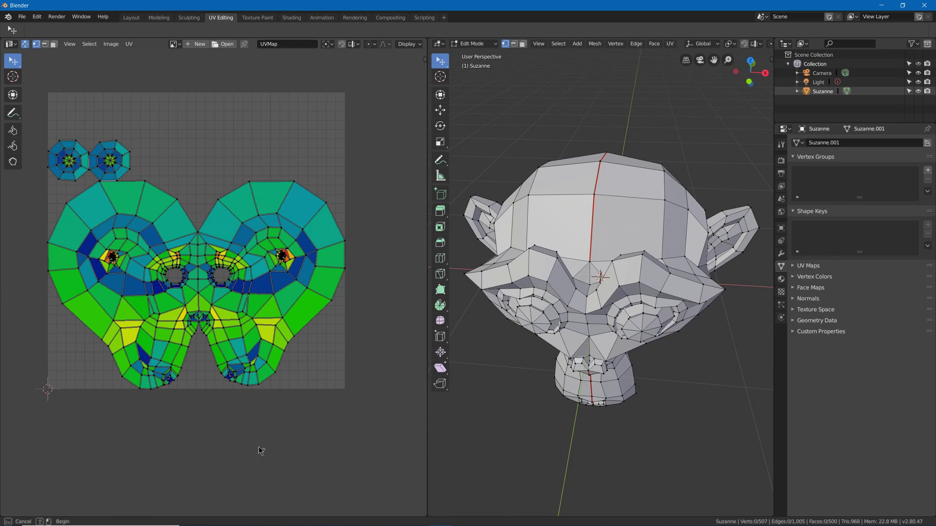
Box-select the UVs around the two lower lobes of the face island and pin them
drag(266, 452, 165, 344)
key(p)
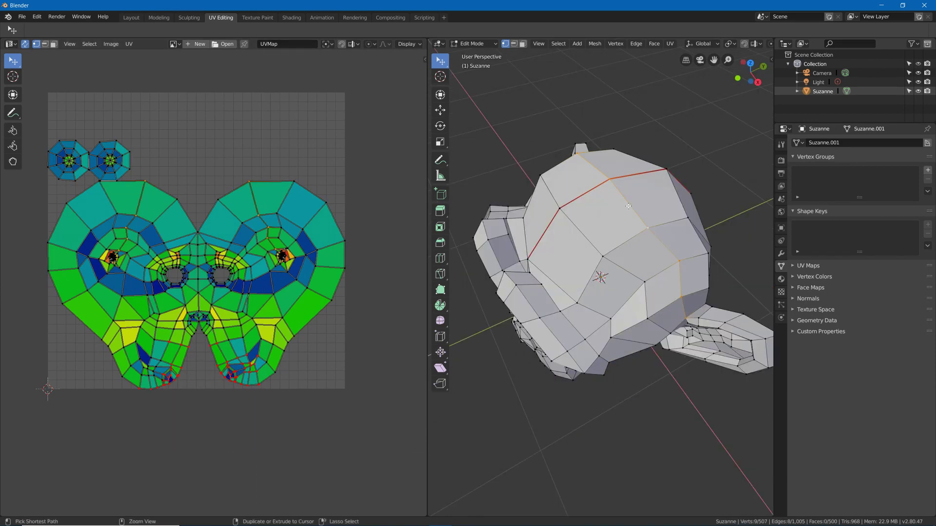
Mark the selected edge path running sideways across the head as a seam and unwrap the whole mesh
key(ctrl+e)
click(629, 210)
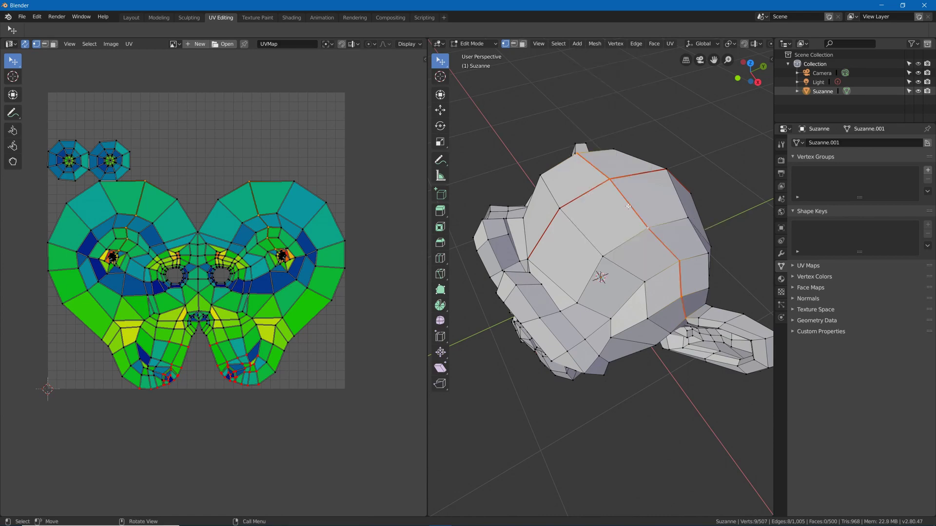
key(a)
key(u)
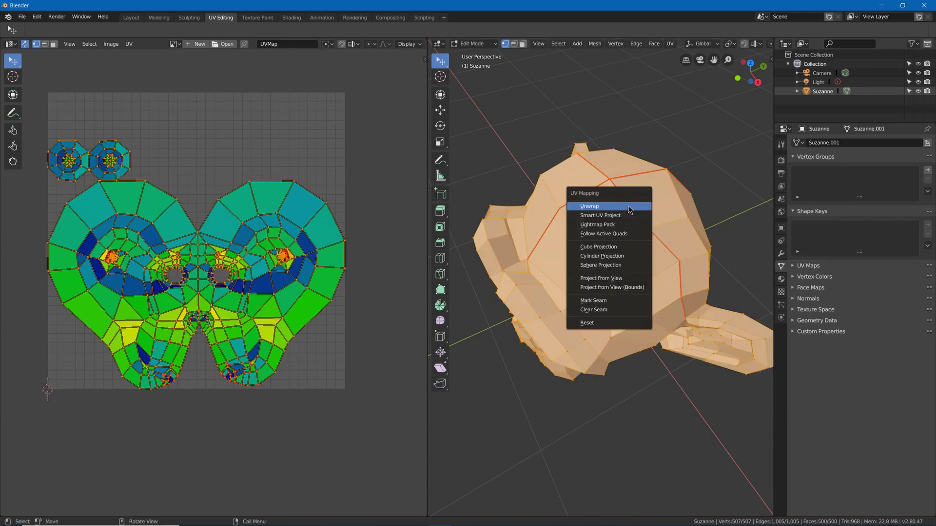
click(629, 208)
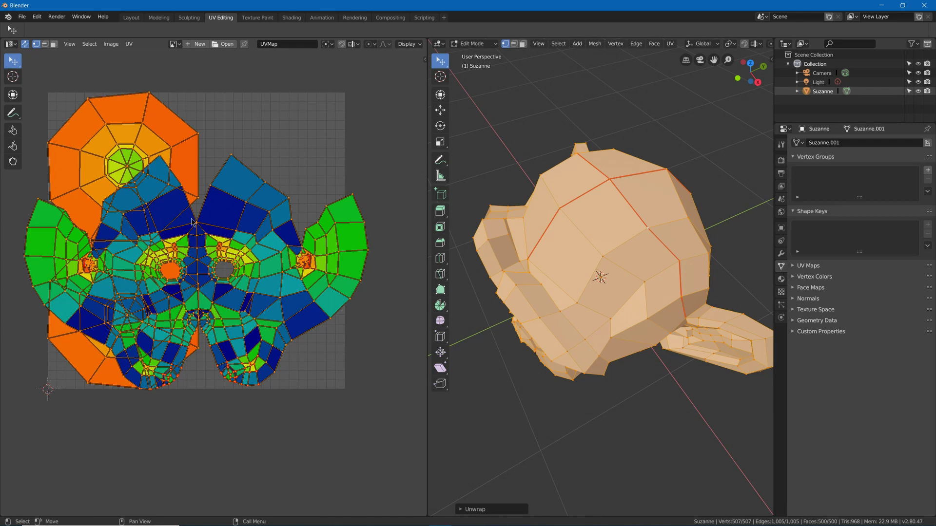
Clear all seams from the fully selected monkey mesh
middle_drag(561, 244, 586, 230)
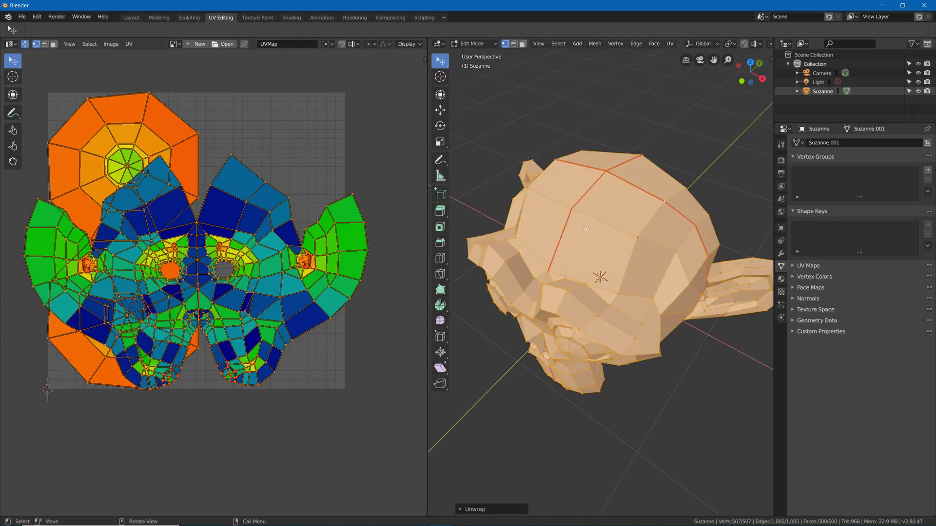
key(u)
click(571, 330)
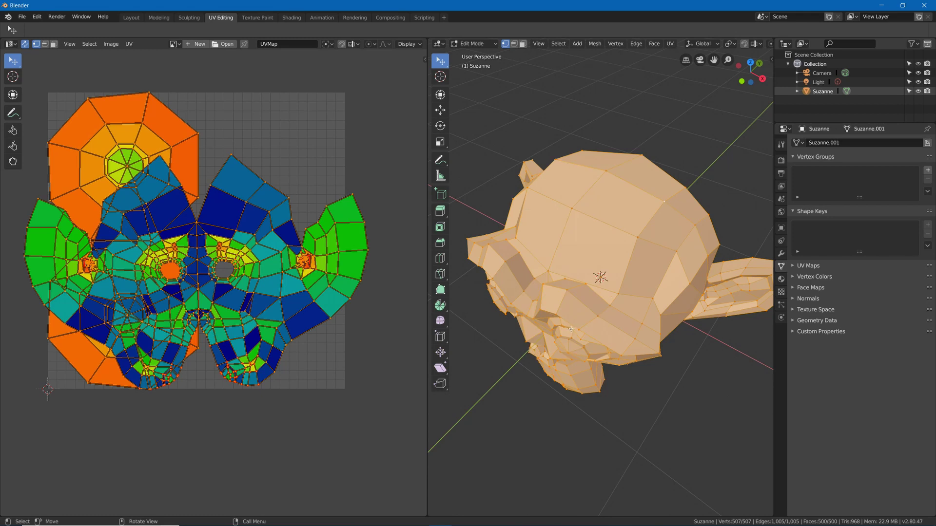
Unwrap the whole mesh with Smart UV Project at an angle limit of 66 and an island margin of 0.01
key(u)
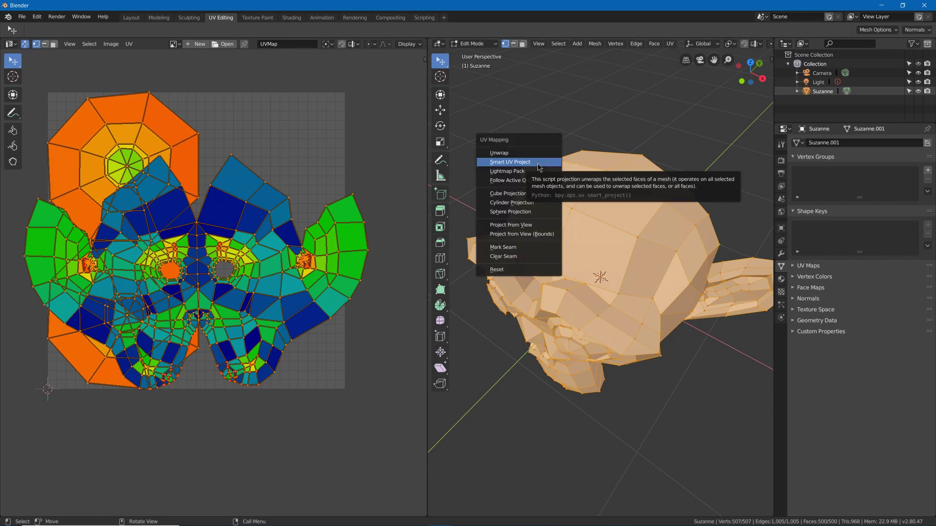
click(539, 163)
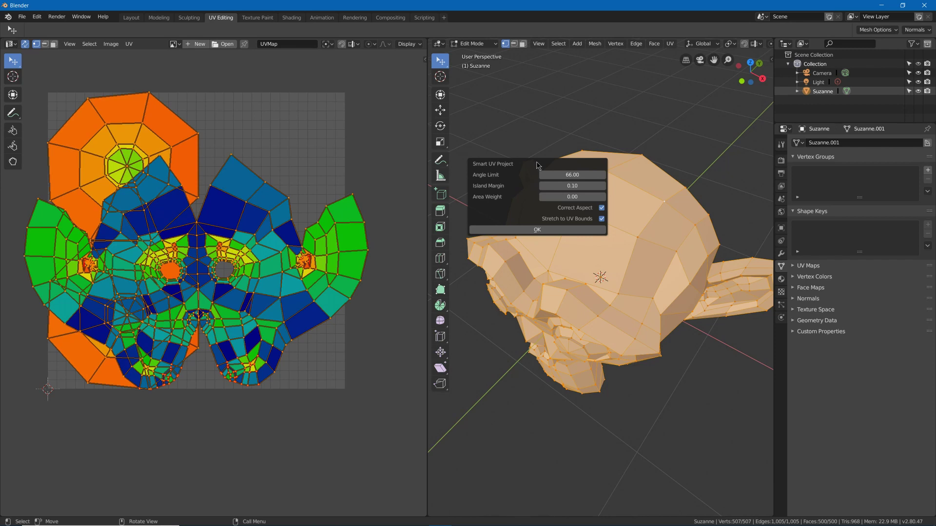
click(573, 186)
text(.)
text(01)
key(Return)
click(544, 227)
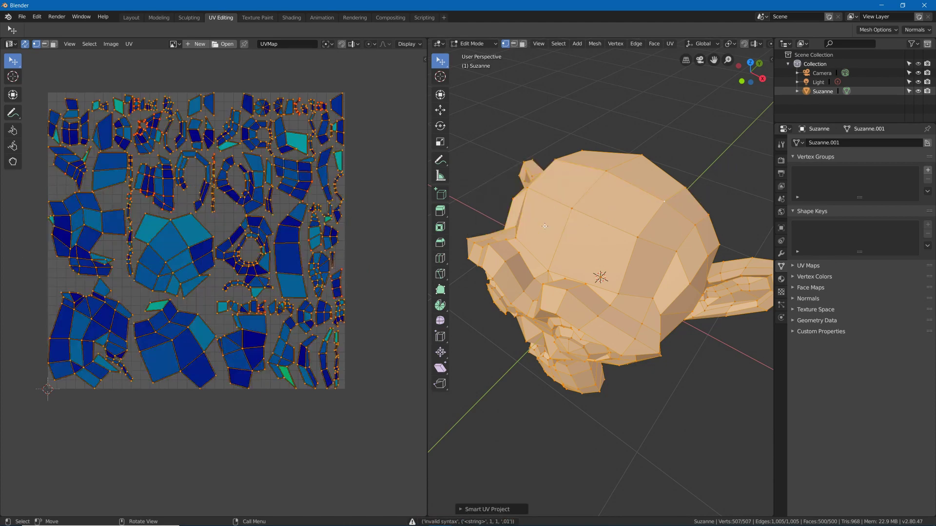
Examine the spacing between the packed UV islands up close
scroll(215, 217, up, 2)
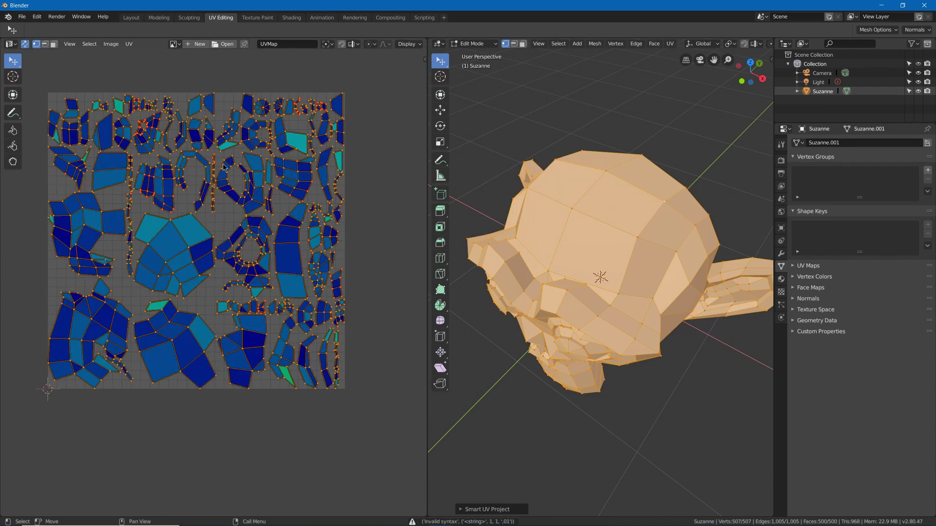
scroll(229, 206, up, 2)
scroll(219, 190, up, 2)
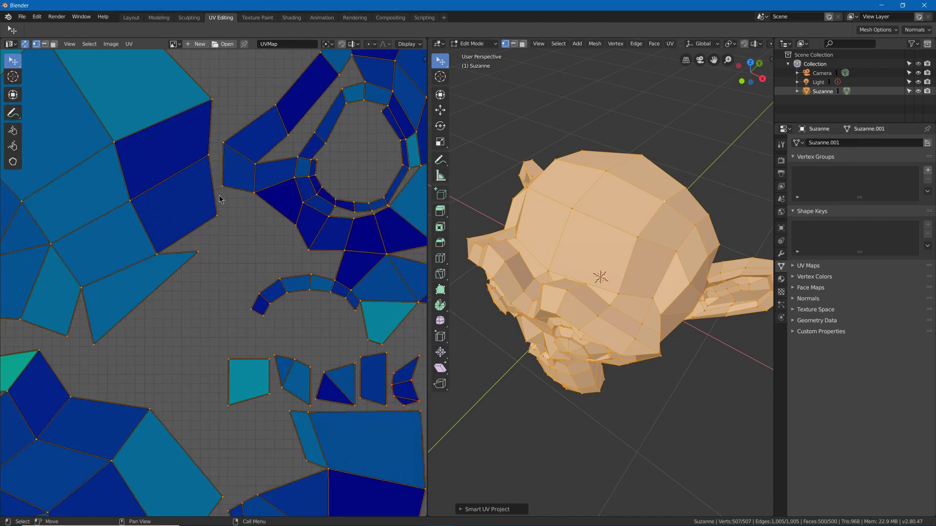
scroll(220, 199, down, 1)
scroll(218, 200, up, 2)
scroll(229, 221, down, 3)
scroll(231, 207, down, 3)
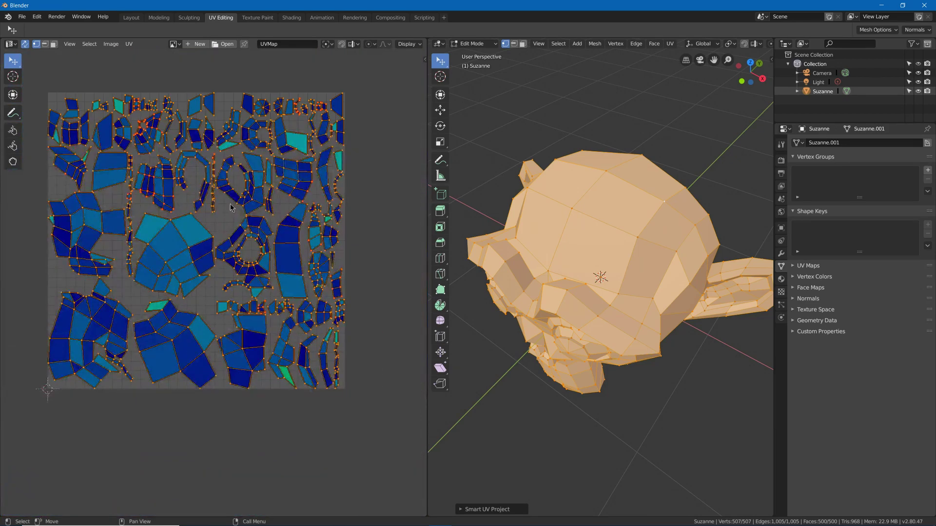
Rerun Smart UV Project on the whole mesh with an angle limit of 89
key(u)
click(517, 240)
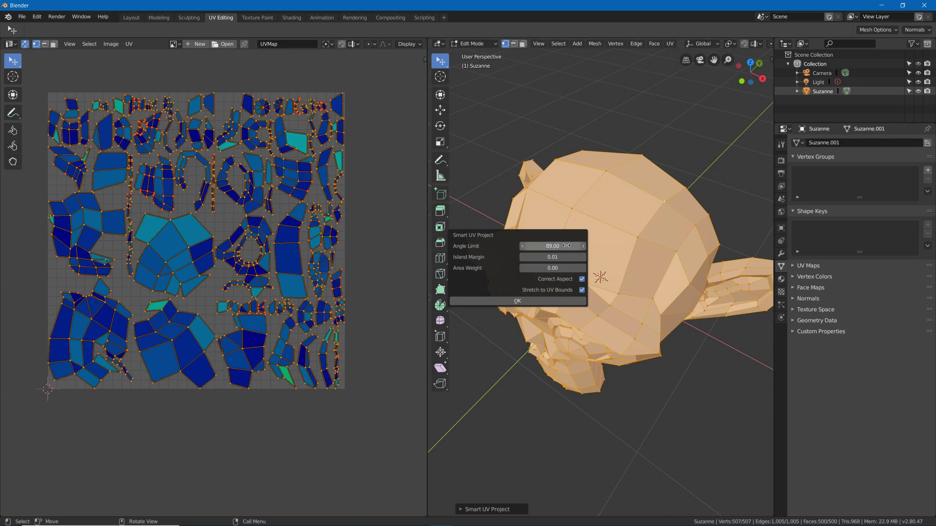
click(482, 300)
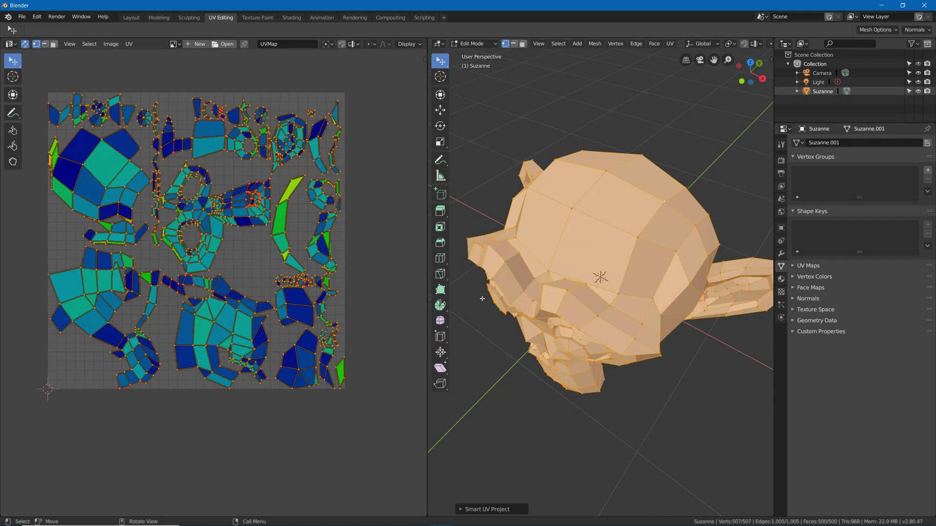
Rerun Smart UV Project on the whole mesh with an angle limit of 1
key(u)
click(492, 201)
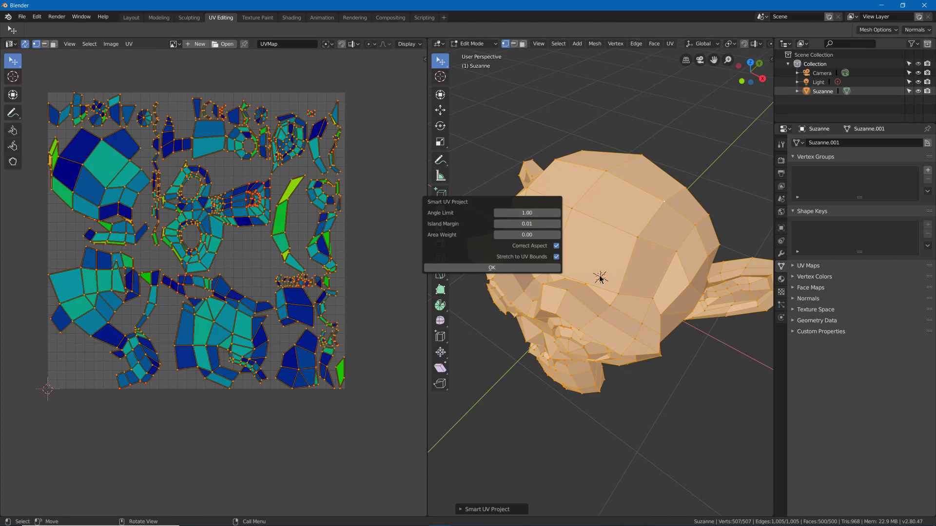
click(491, 267)
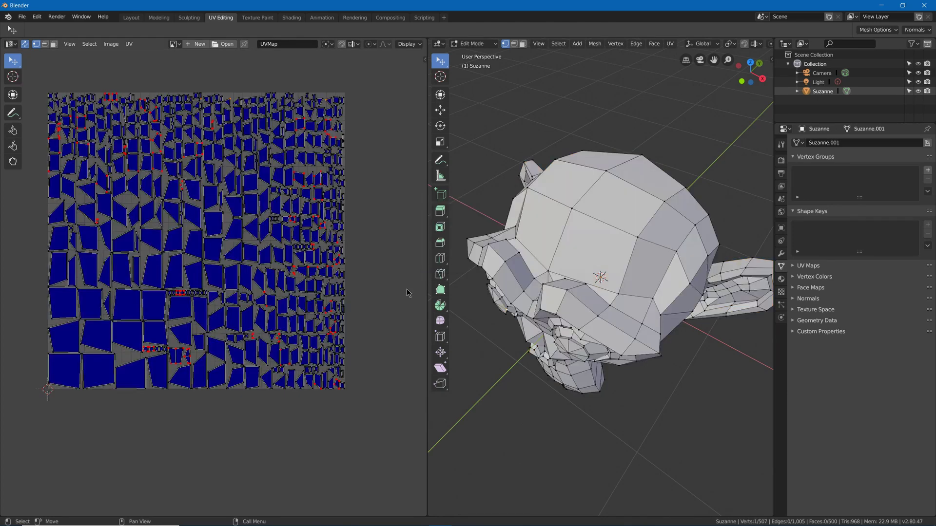
Run Lightmap Pack on the selected faces with image size 512, pack quality 12 and margin 0.10, and inspect the packed faces
key(u)
click(563, 225)
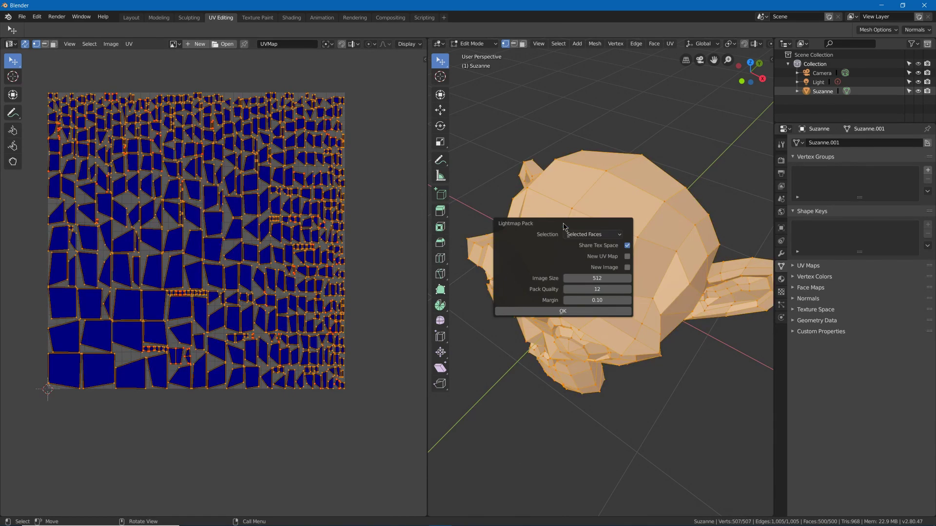
click(559, 312)
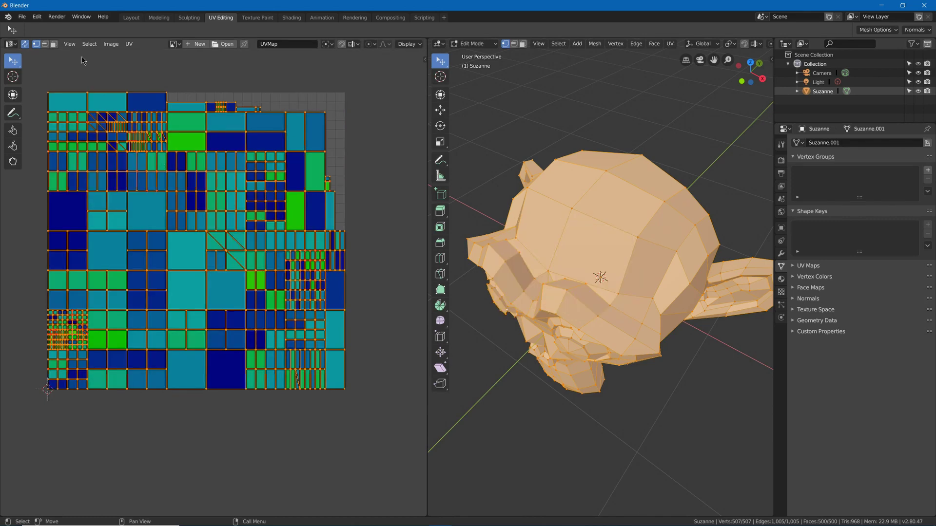
scroll(173, 168, up, 5)
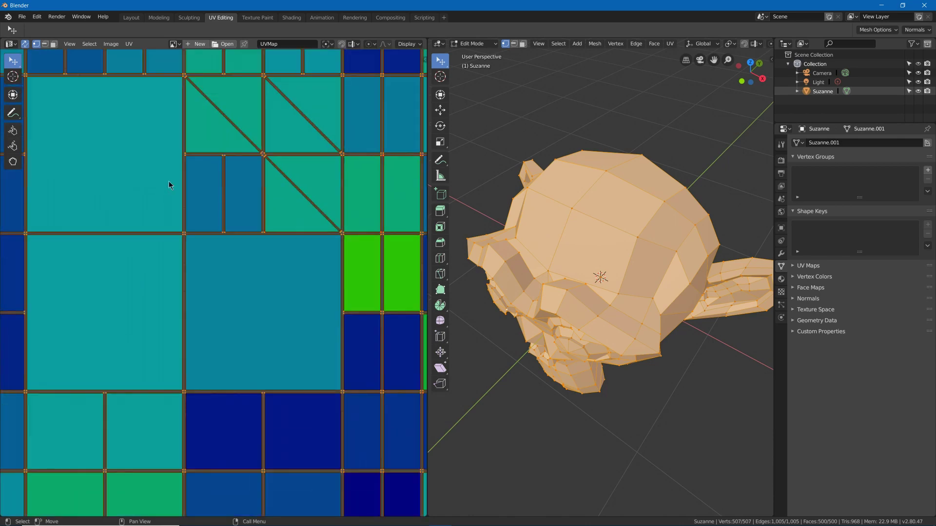
scroll(197, 183, down, 6)
scroll(212, 225, up, 1)
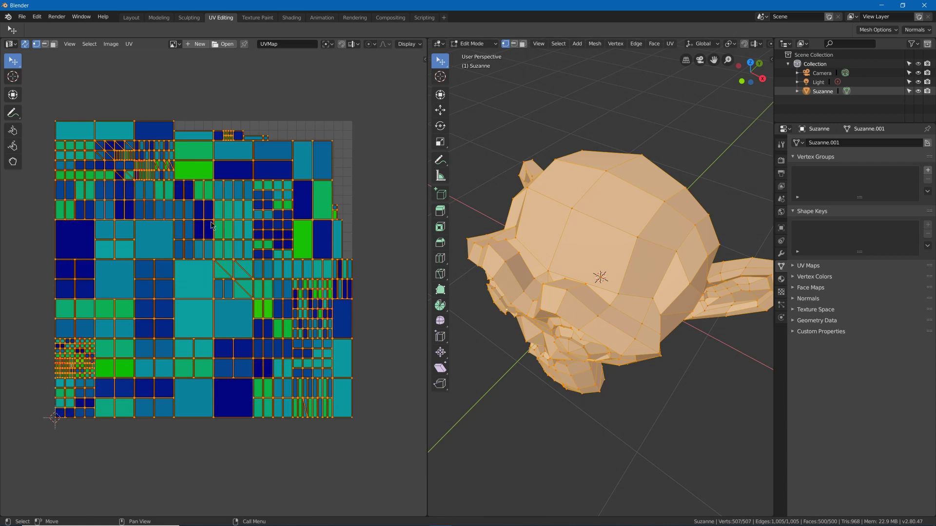
Add a second UV map to the monkey mesh and make the original UVMap active again
click(793, 269)
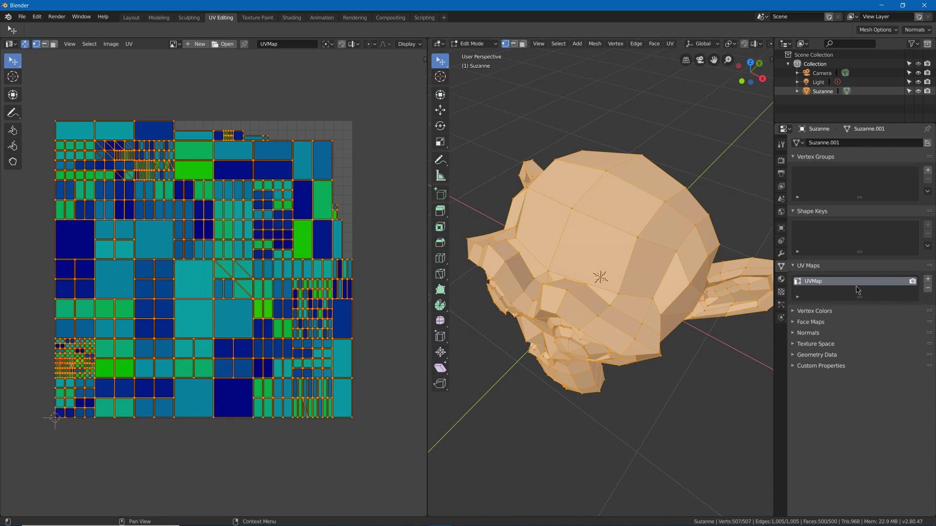
click(927, 280)
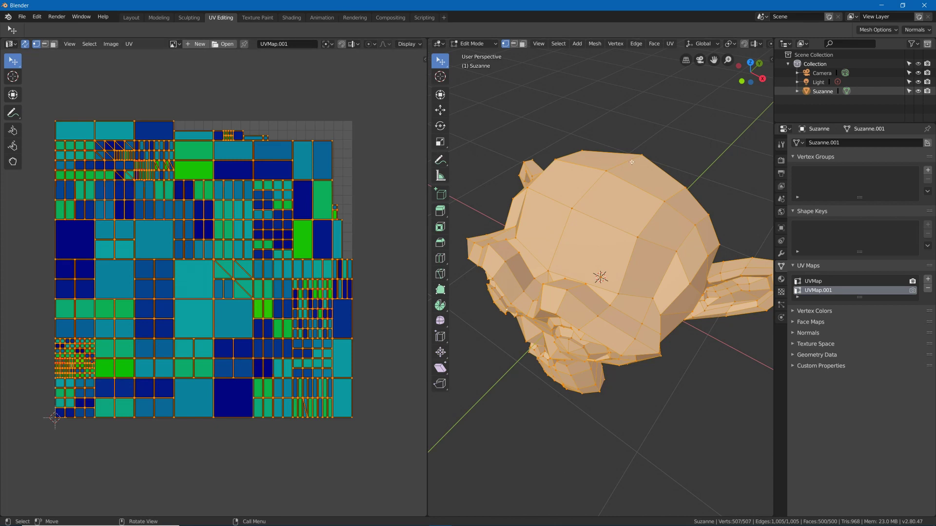
click(293, 46)
click(273, 57)
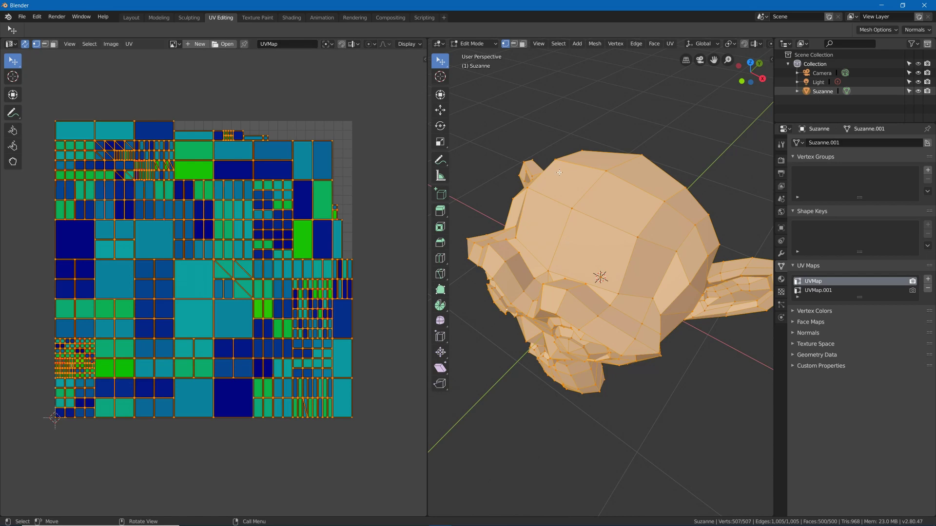
Unwrap the whole mesh in UVMap and switch the active UV map to UVMap.001
key(u)
click(551, 153)
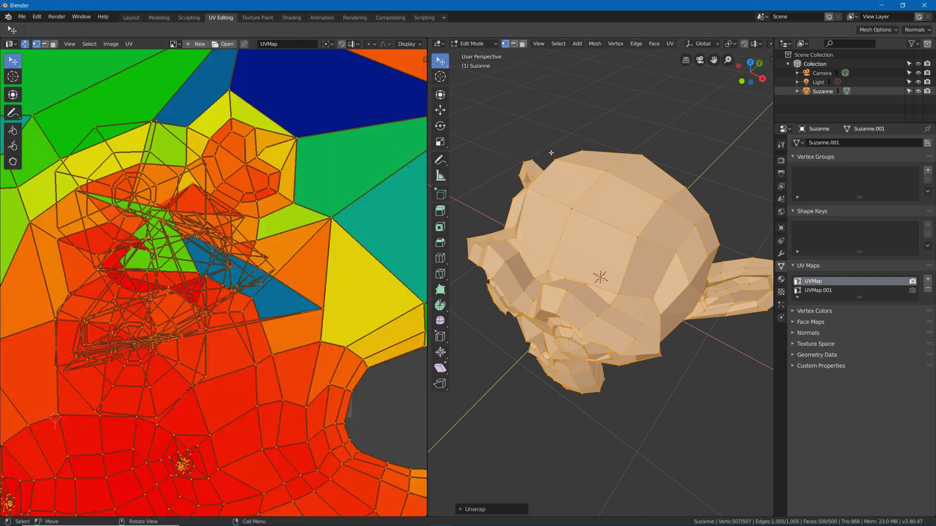
scroll(294, 93, down, 10)
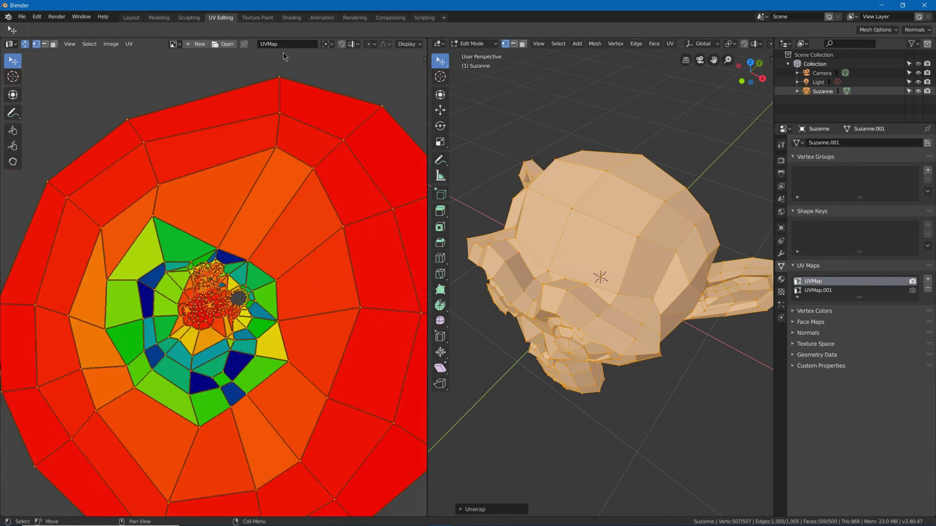
click(279, 47)
click(286, 70)
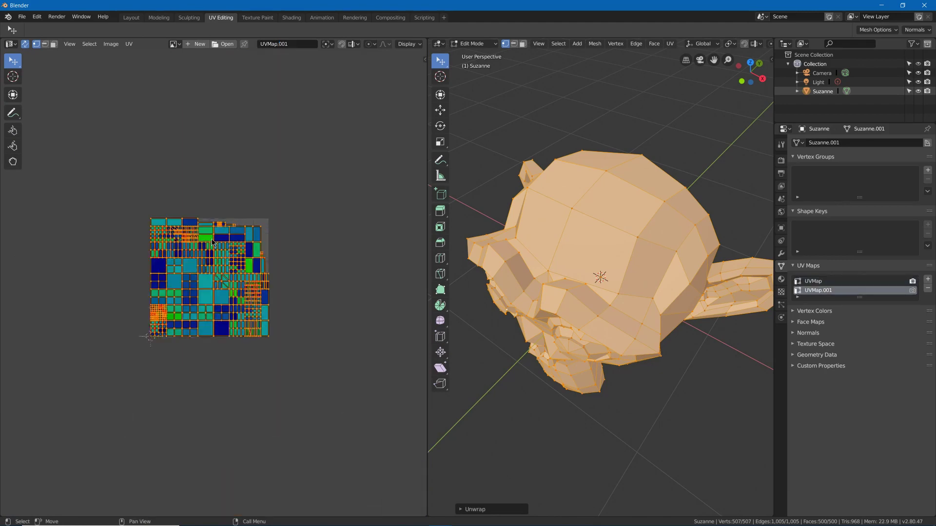
scroll(212, 242, up, 5)
scroll(257, 178, down, 1)
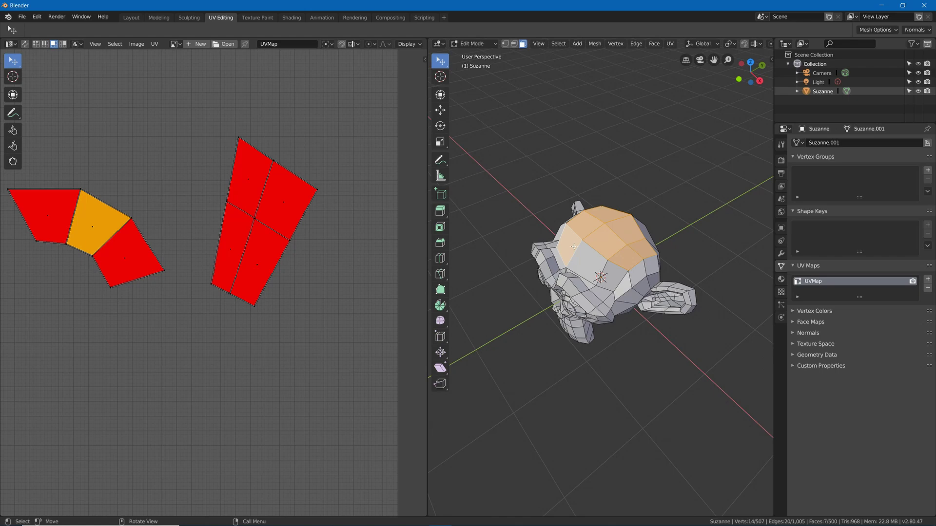
Unwrap the selected faces on top of the monkey's head with Follow Active Quads and inspect the resulting layout
middle_drag(634, 190, 633, 217)
key(u)
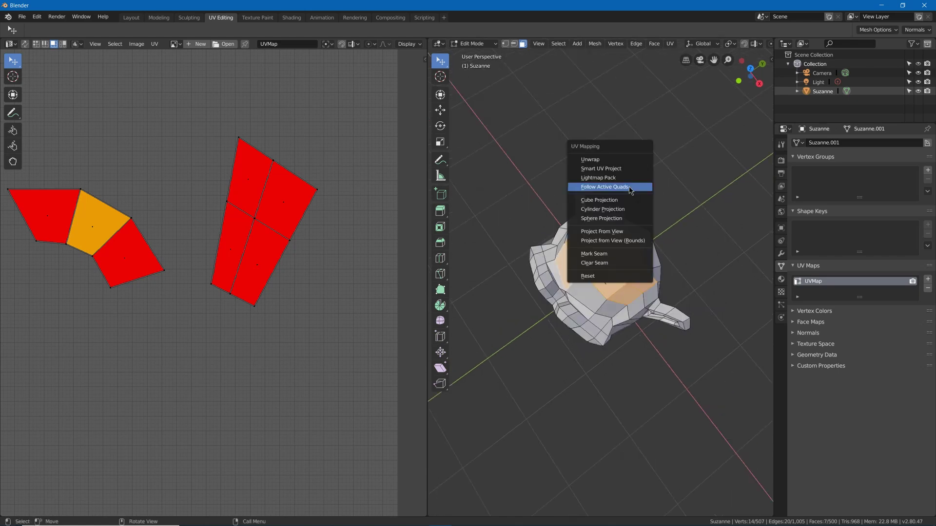
click(630, 189)
click(628, 209)
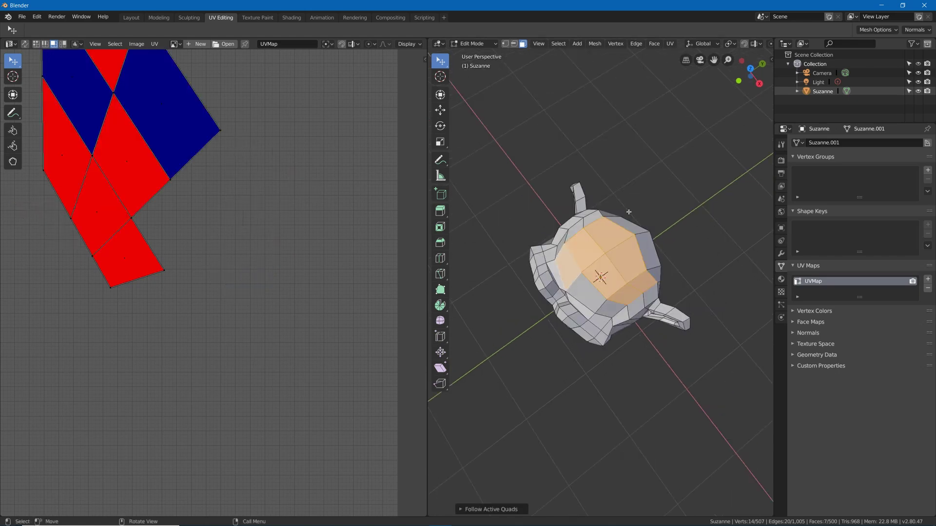
scroll(219, 268, down, 3)
scroll(261, 310, up, 4)
scroll(203, 174, down, 3)
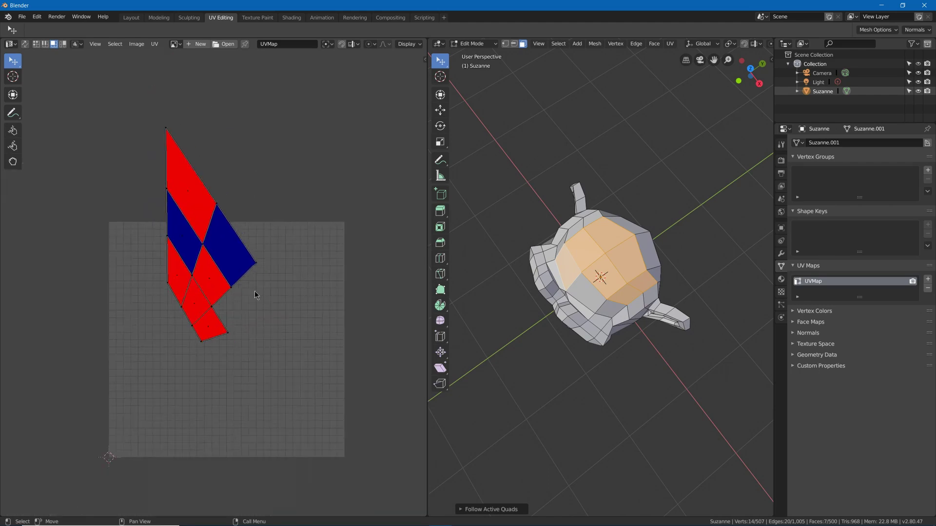
Select the whole monkey mesh and apply Cube Projection to it
key(a)
middle_drag(563, 250, 550, 209)
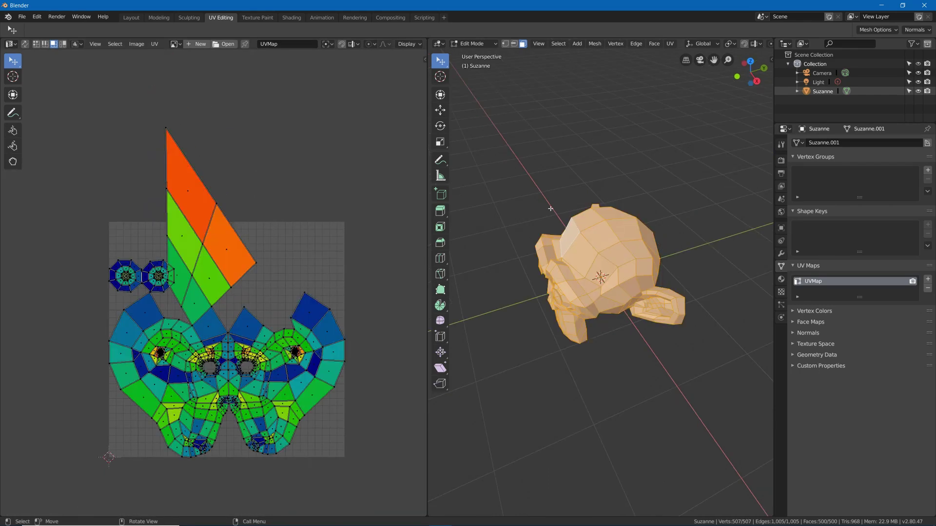
key(u)
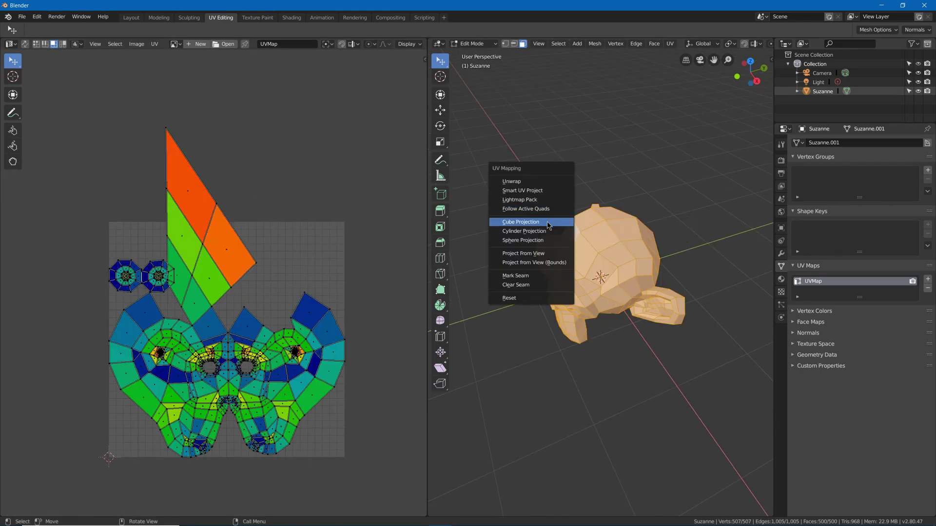
click(521, 222)
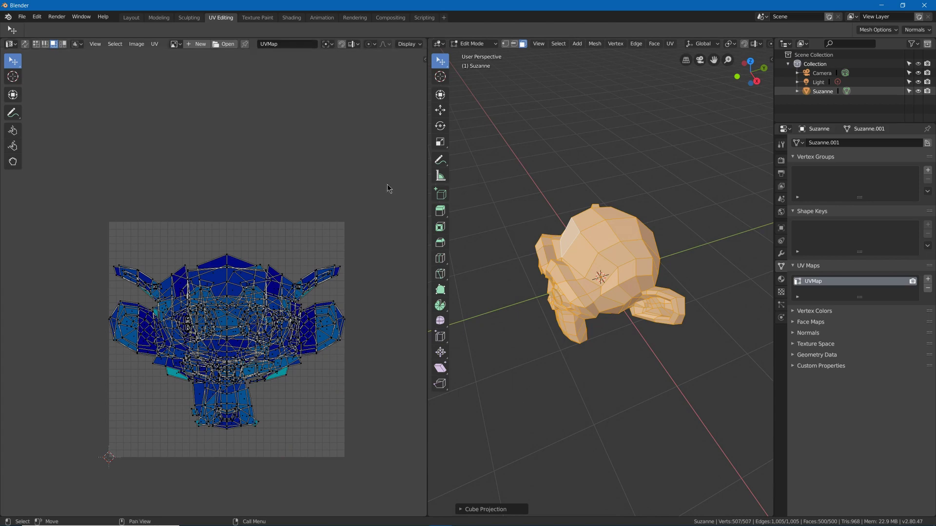
scroll(306, 191, up, 1)
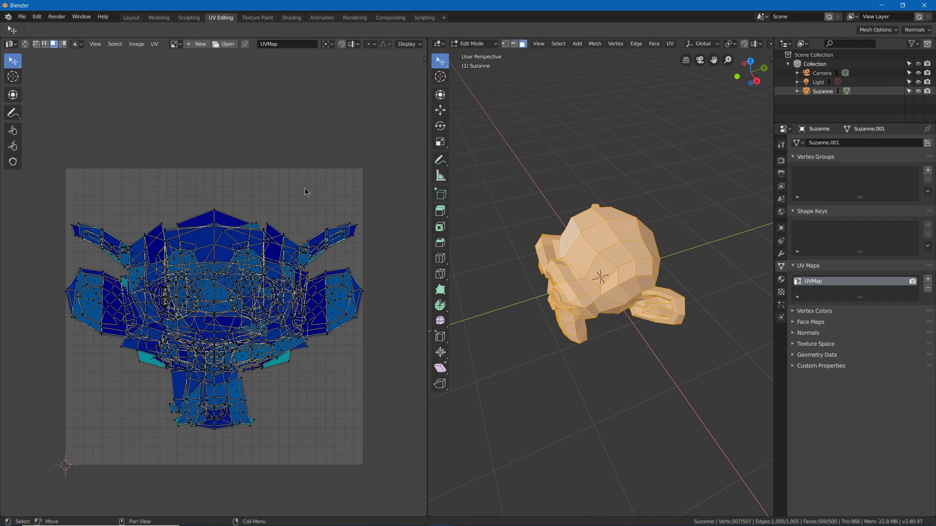
Select all the cube-projected UVs and pack their islands within the UV bounds
key(a)
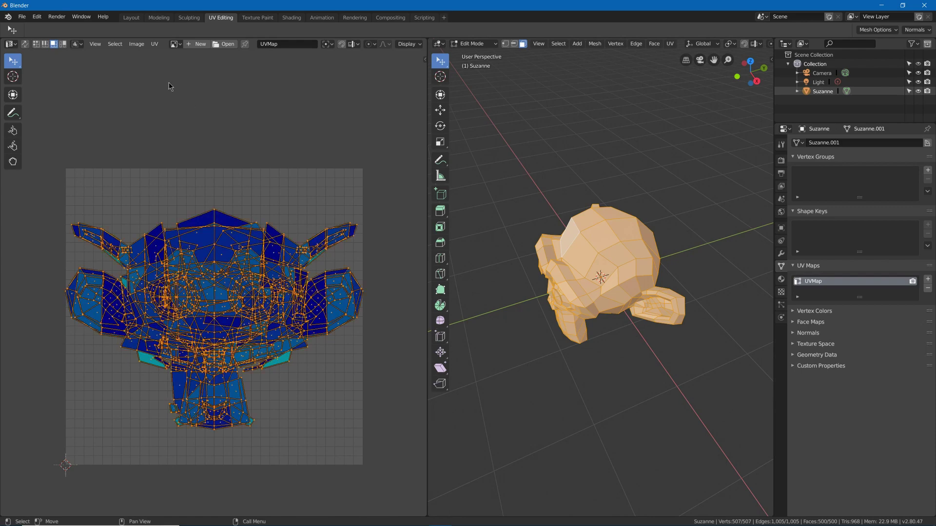
click(155, 43)
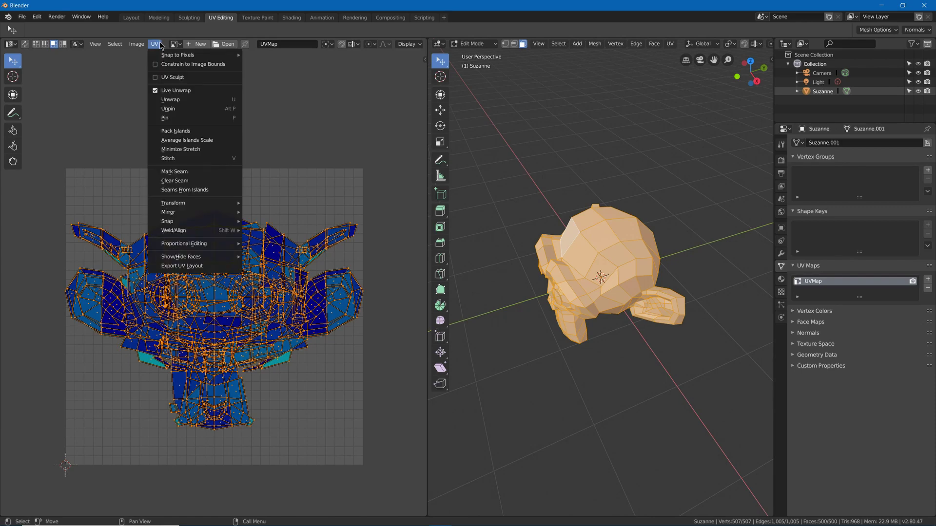
click(197, 134)
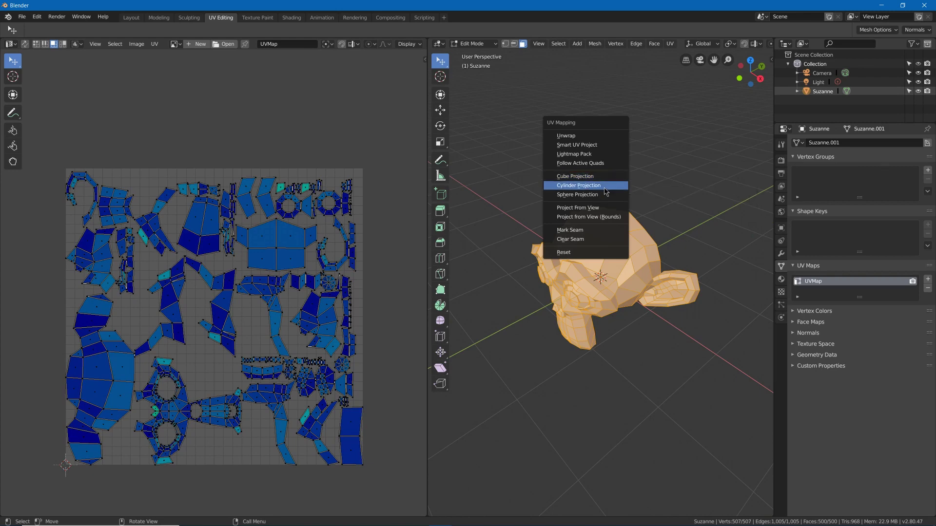
Apply Cylinder Projection to the whole mesh, try the View on Poles direction, and set it back to View on Equator
click(579, 185)
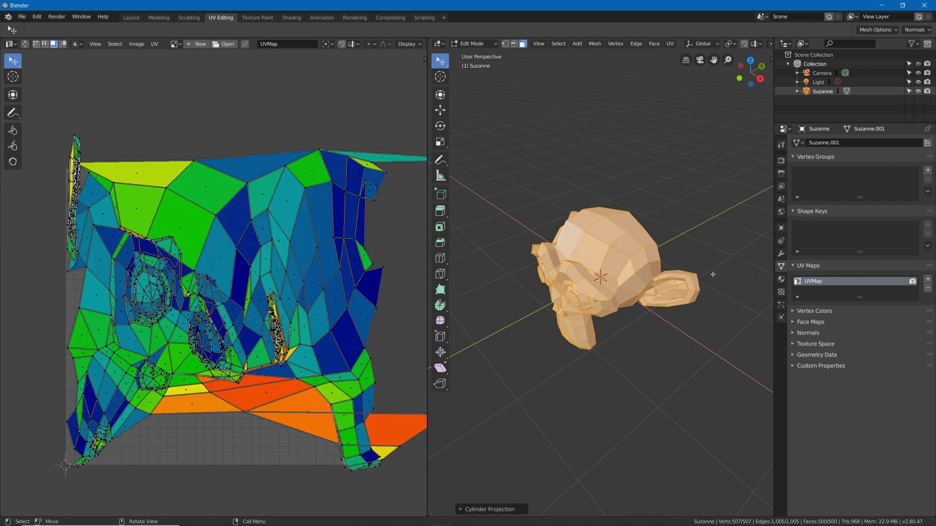
middle_drag(713, 274, 707, 231)
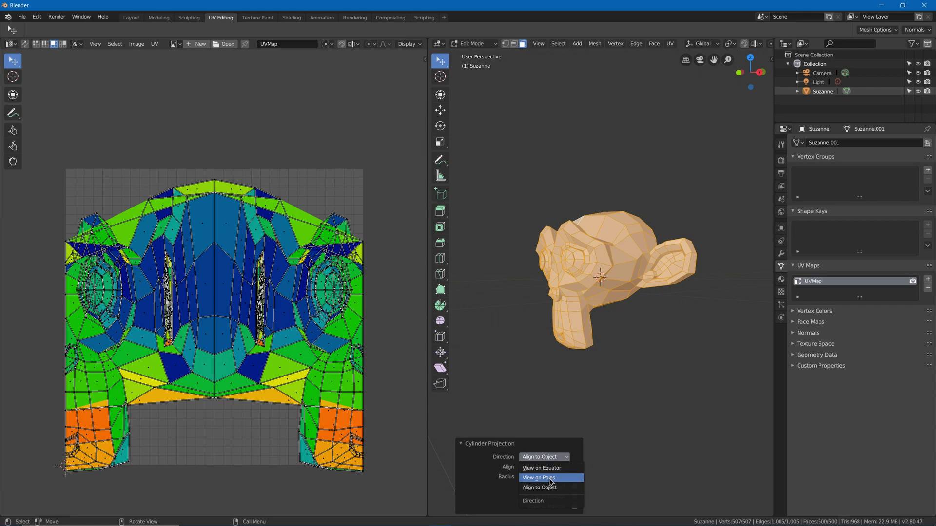
click(551, 478)
click(545, 457)
click(541, 459)
Reapply Cylinder Projection to the monkey from two different viewing angles, using the View on Equator direction
middle_drag(561, 419, 555, 338)
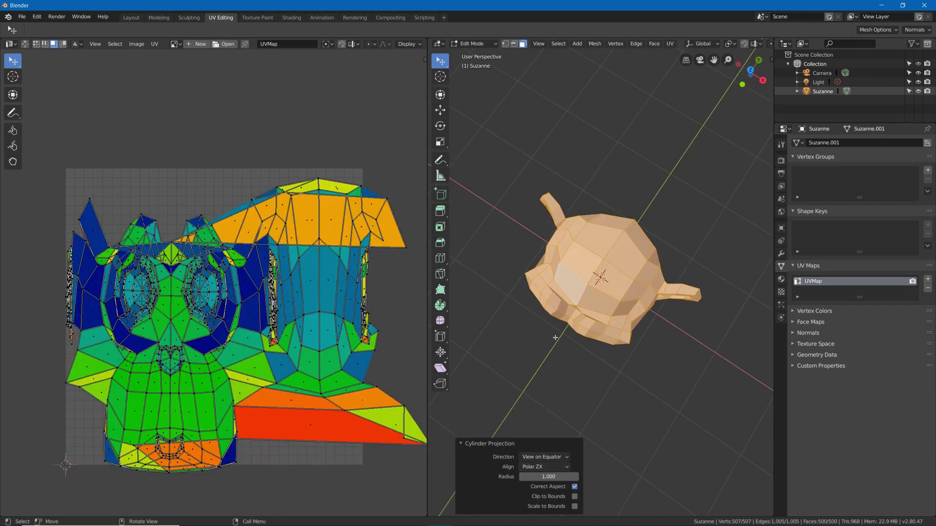
key(u)
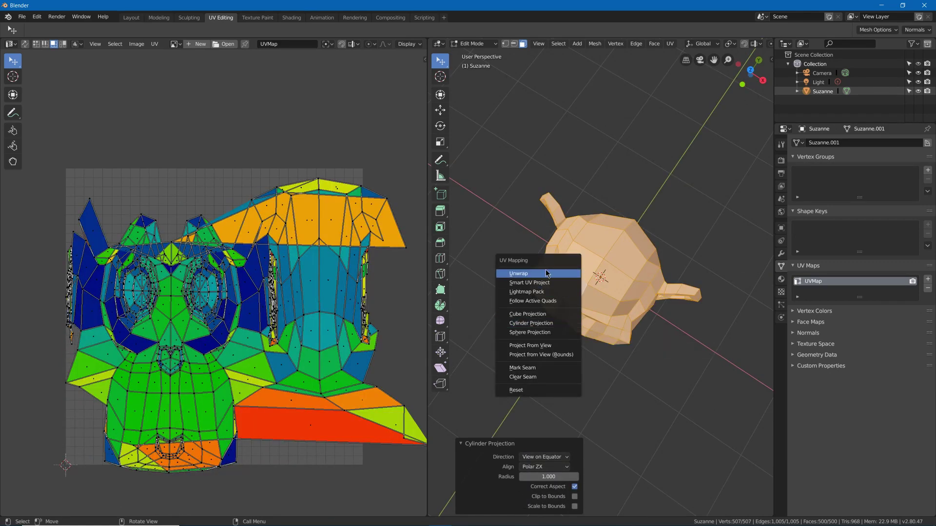
click(534, 323)
middle_drag(534, 323, 511, 208)
key(u)
click(511, 207)
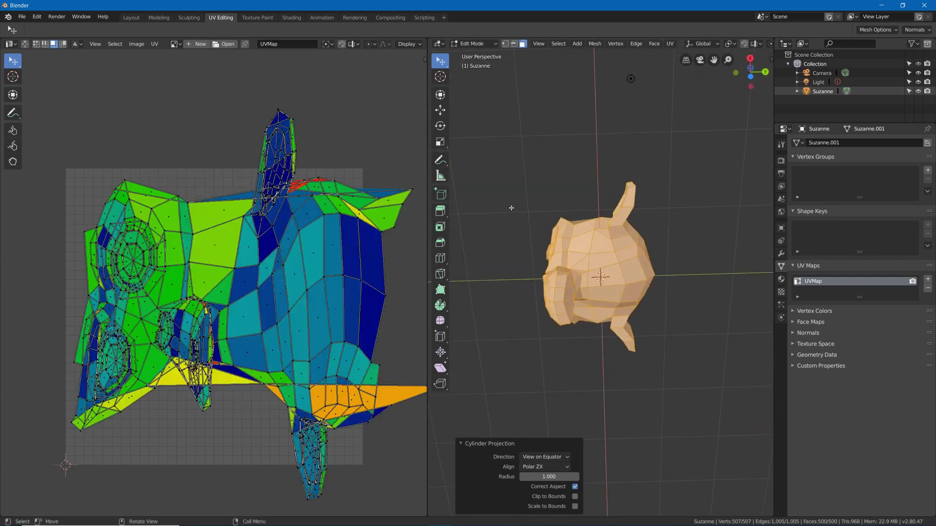
Reapply Cylinder Projection to the monkey from the front orthographic view
key(KP_1)
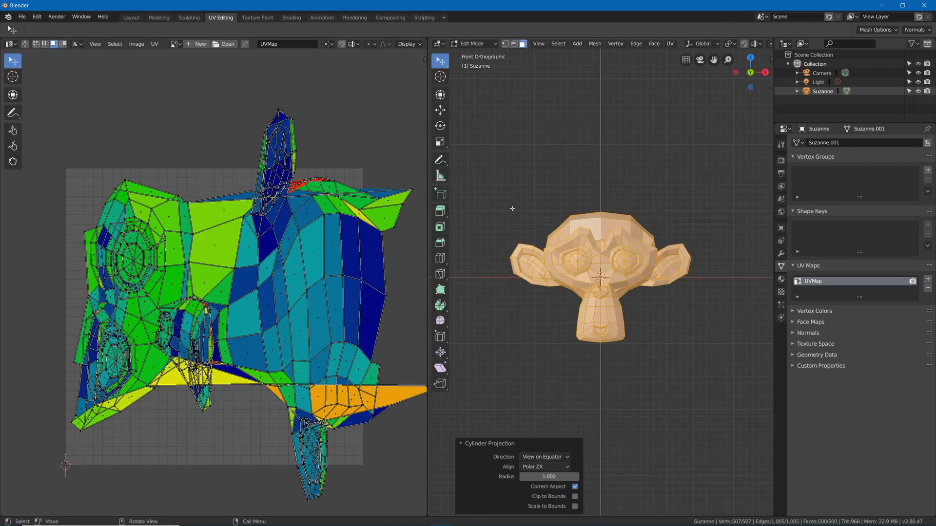
key(u)
click(512, 209)
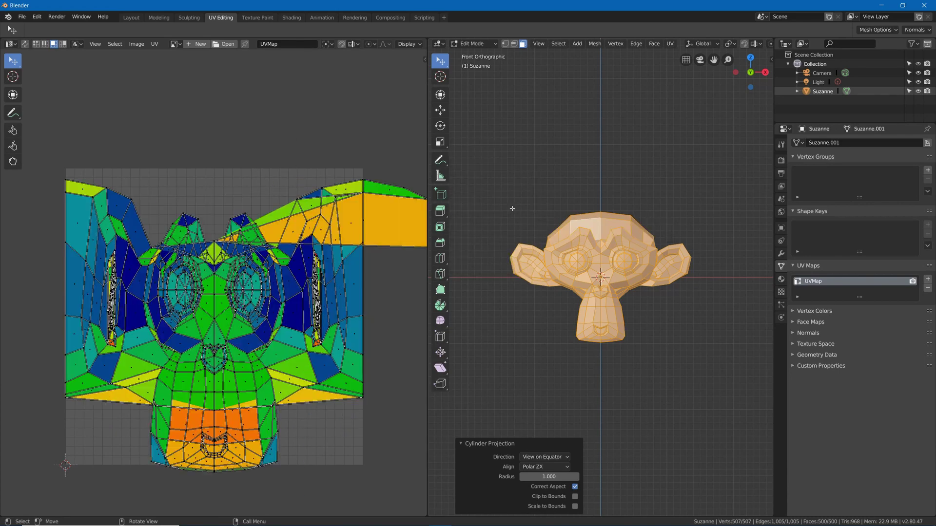
scroll(195, 246, down, 2)
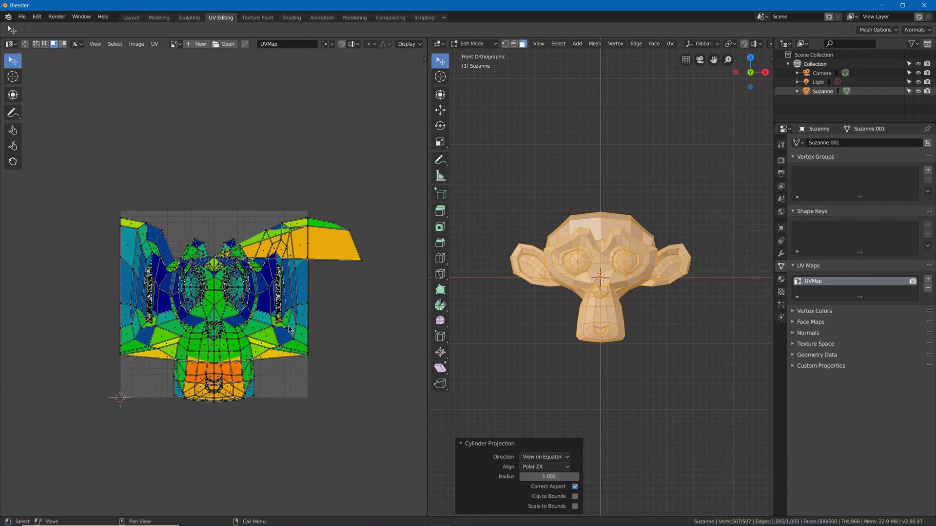
Apply Sphere Projection to the whole monkey mesh from an angled perspective view
middle_drag(629, 273, 580, 276)
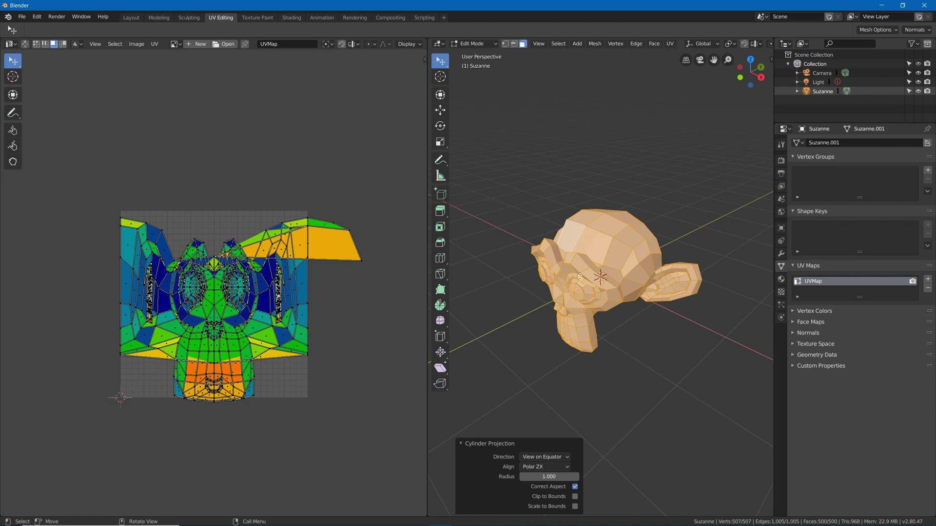
key(u)
click(567, 252)
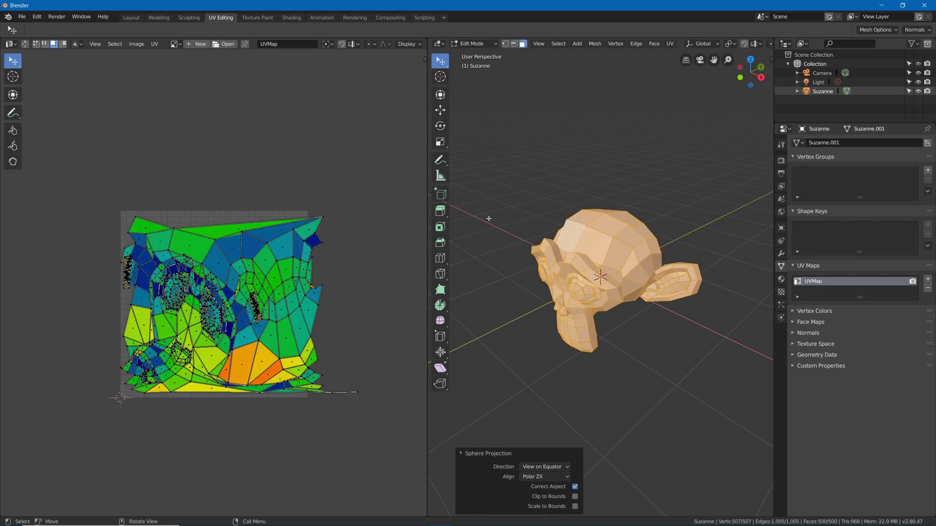
Map the whole monkey mesh with Project From View and inspect its size within the UV area
key(u)
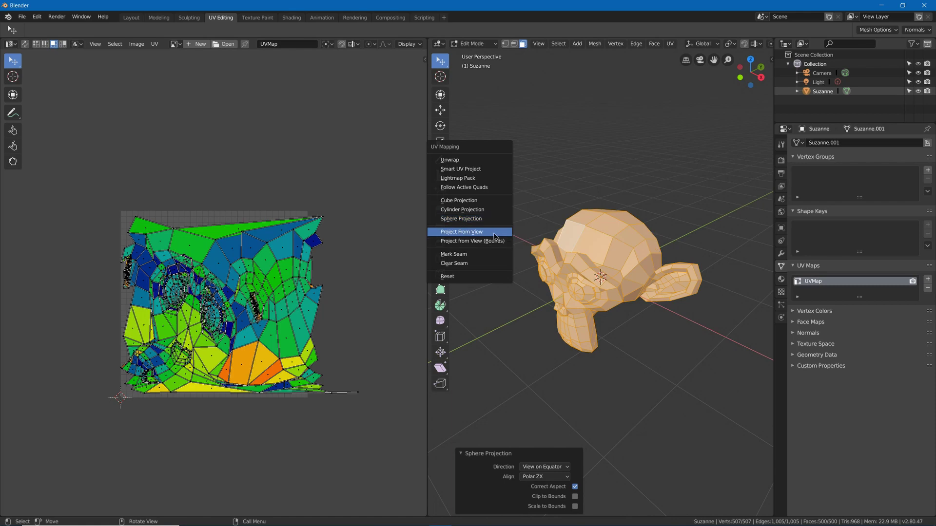
click(494, 237)
scroll(249, 367, up, 5)
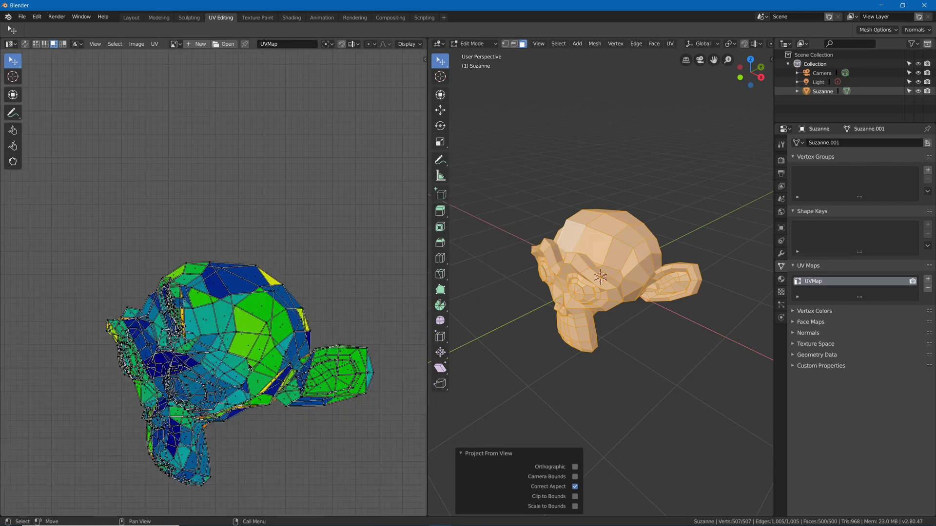
middle_drag(248, 367, 238, 280)
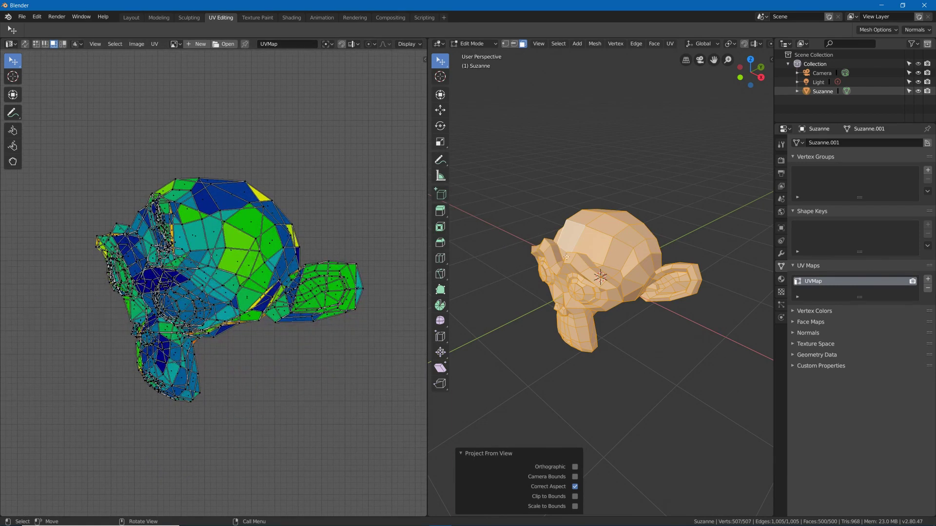
scroll(250, 329, down, 5)
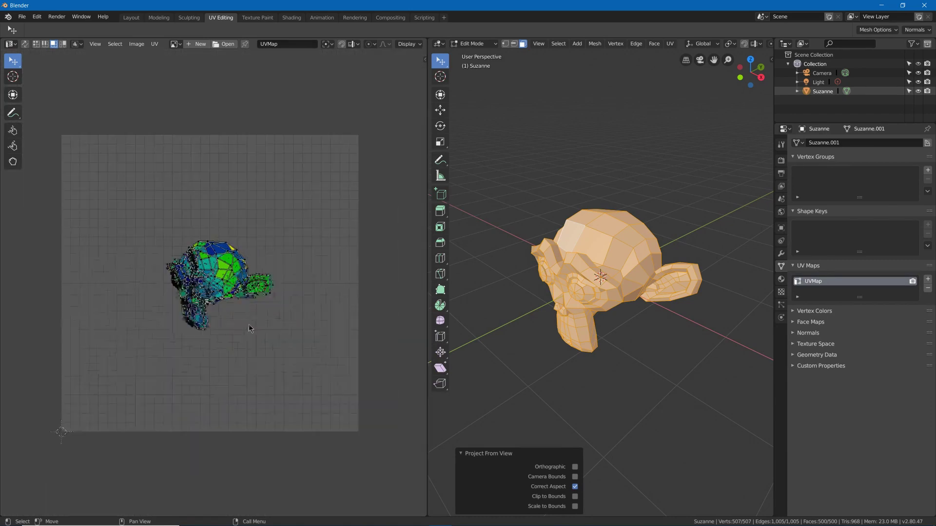
Map the mesh with Project from View (Bounds), and reset its UVs
key(u)
click(546, 257)
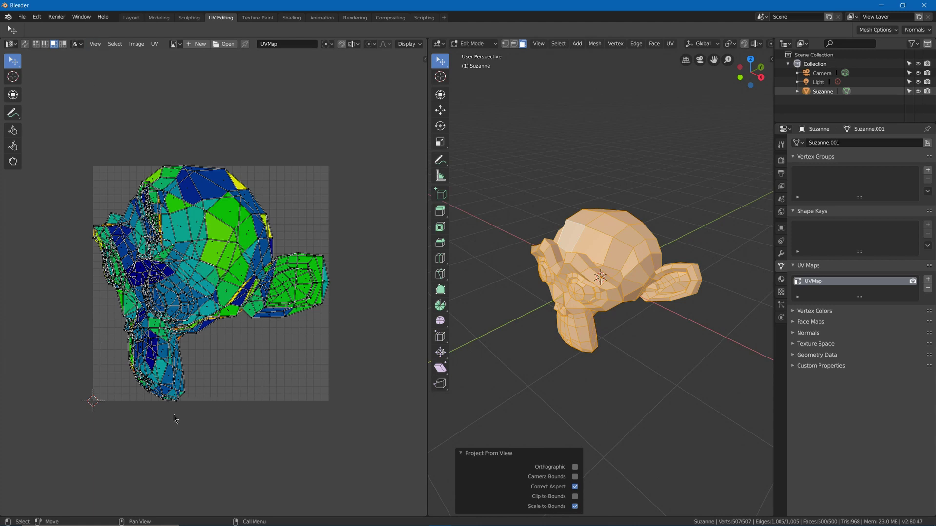
key(u)
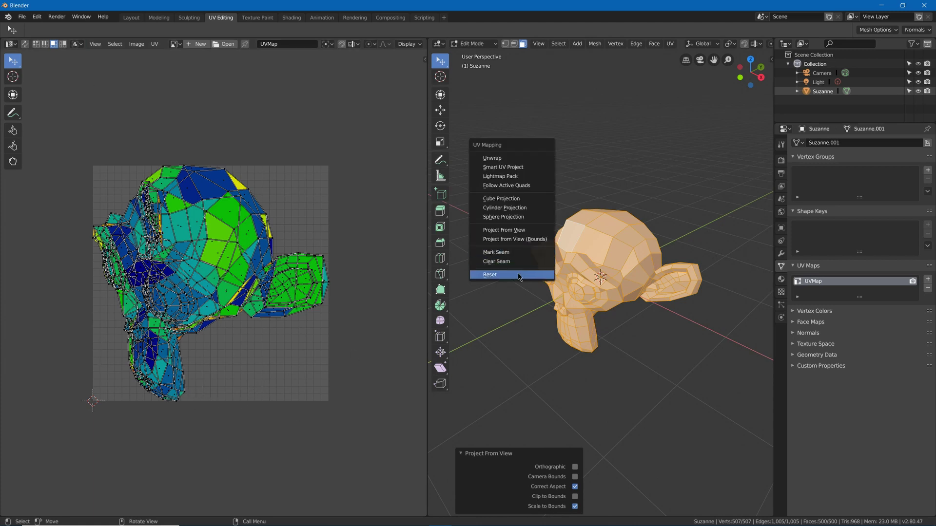
click(520, 275)
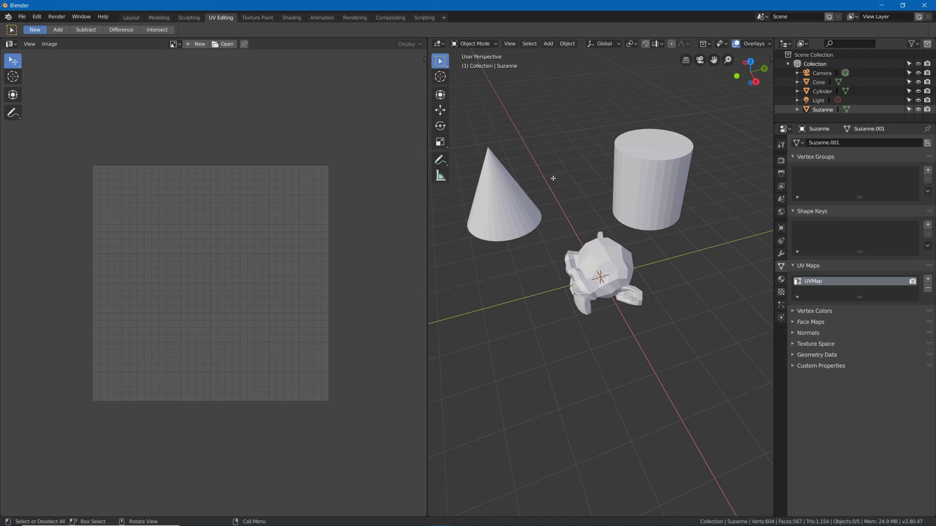
Select the cone, the cylinder and the monkey together and enter Edit Mode on all three
click(501, 200)
shift+click(650, 180)
shift+click(605, 265)
key(Tab)
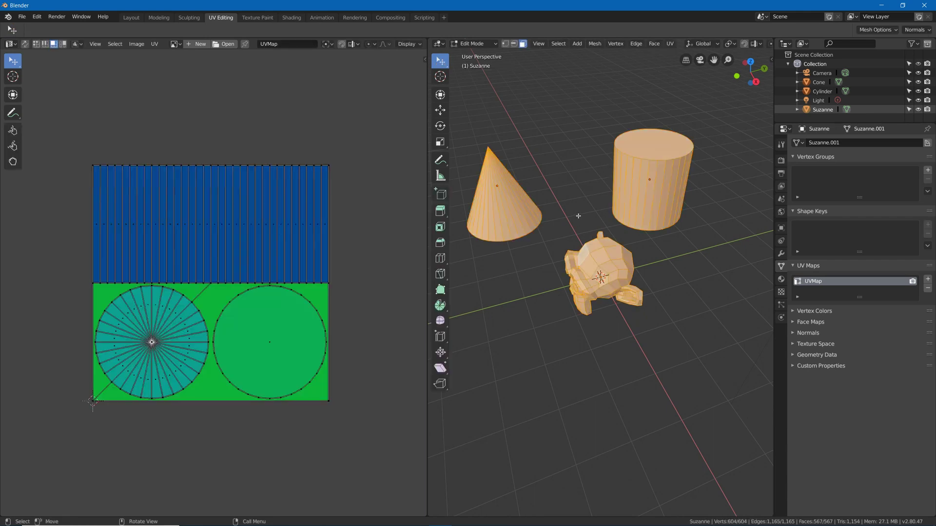
Run Smart UV Project on the three objects with an angle limit of 87.04 and an island margin of 0.01
key(u)
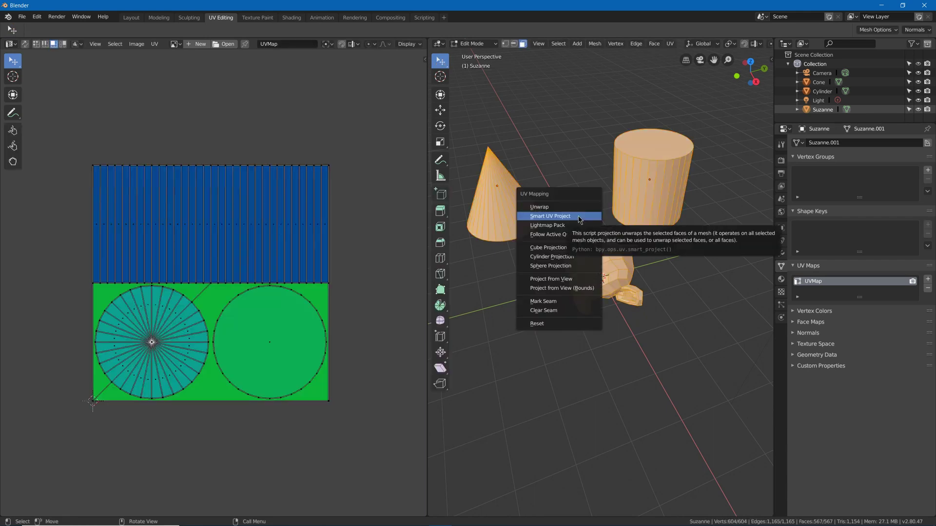
click(578, 216)
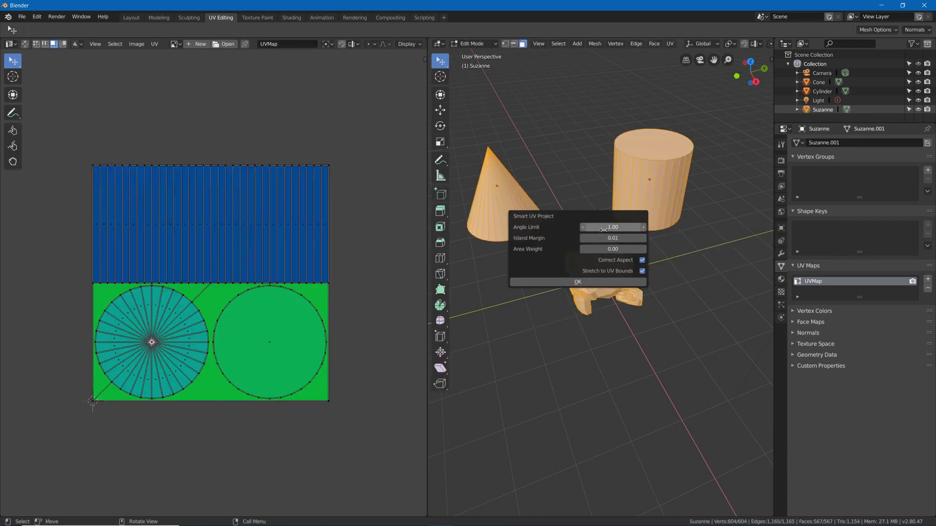
mouse_move(604, 227)
mouse_down()
mouse_move(663, 227)
mouse_move(615, 227)
mouse_up()
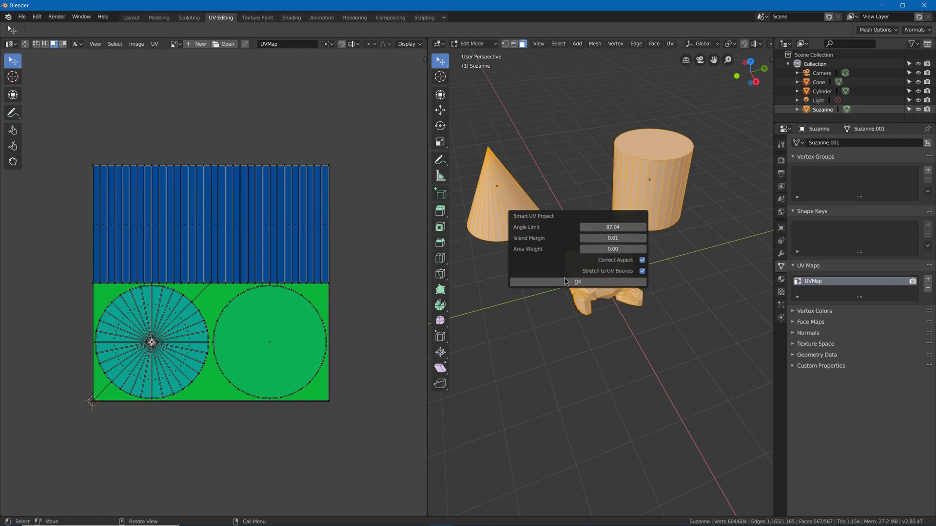
click(568, 282)
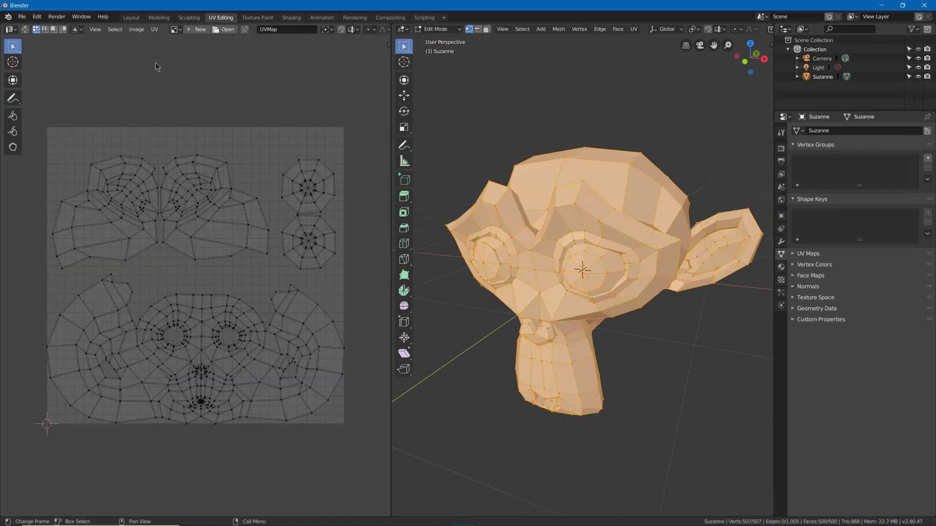
Open the UV layout export for the monkey mesh
click(155, 30)
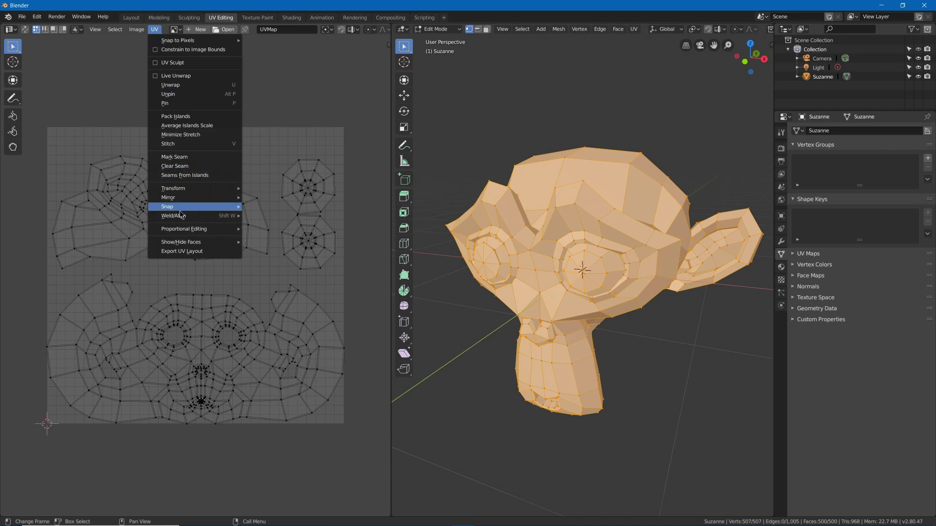
click(193, 252)
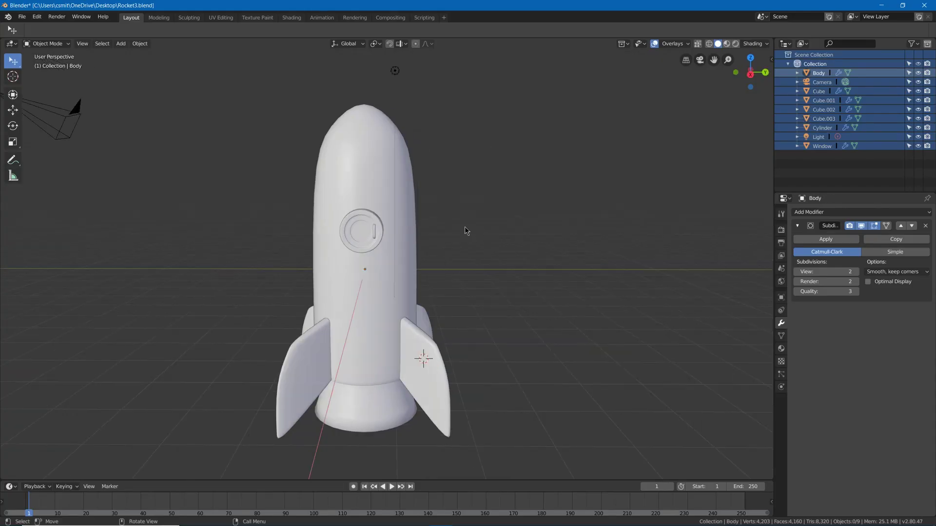
Select the rocket's window handle, window frame, body and one fin together, and enter Edit Mode on all of them
scroll(367, 188, up, 5)
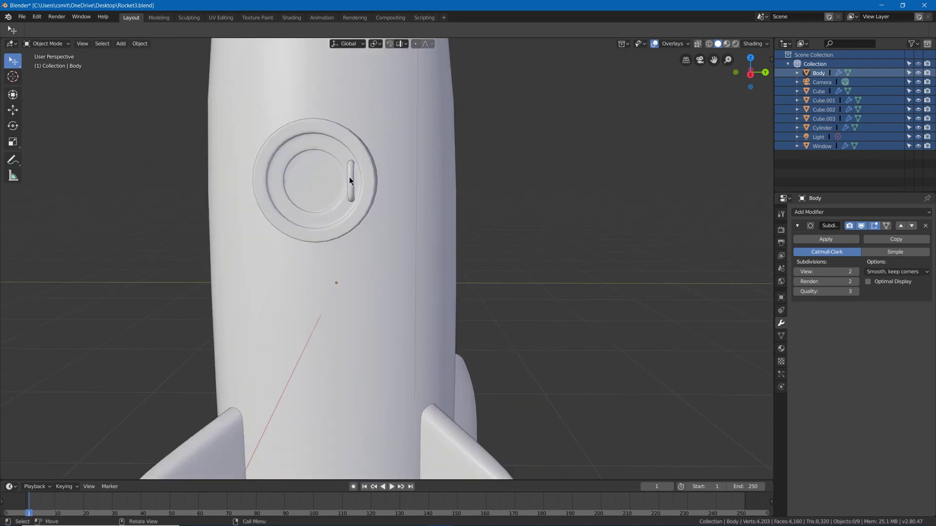
click(349, 180)
click(369, 173)
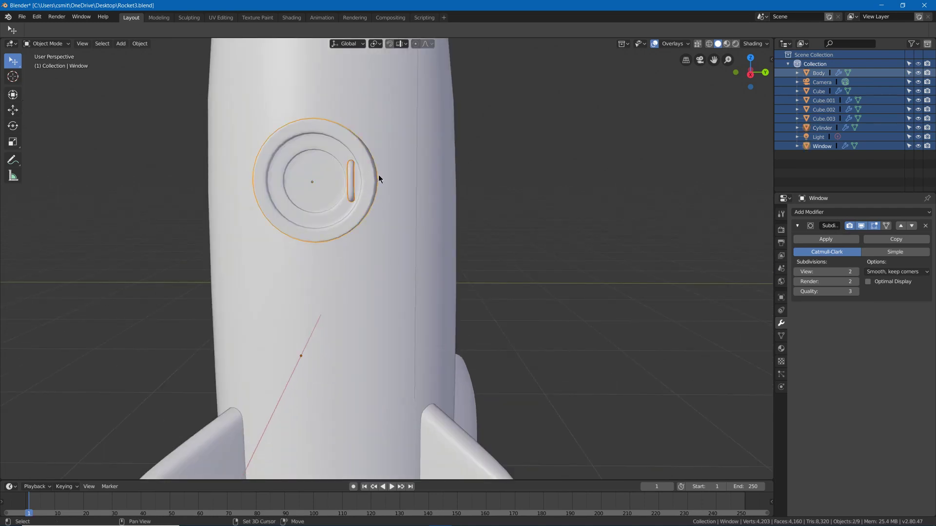
shift+click(382, 223)
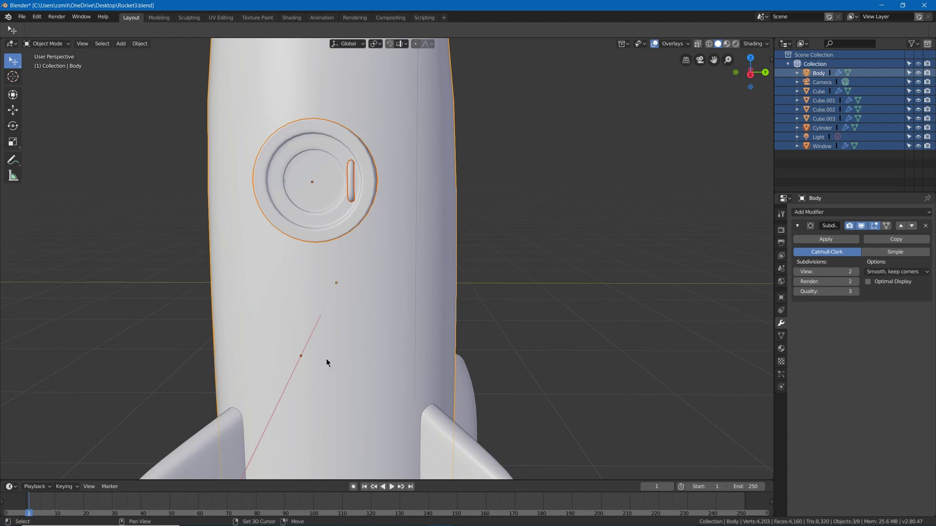
shift+middle_drag(326, 363, 403, 187)
shift+click(241, 285)
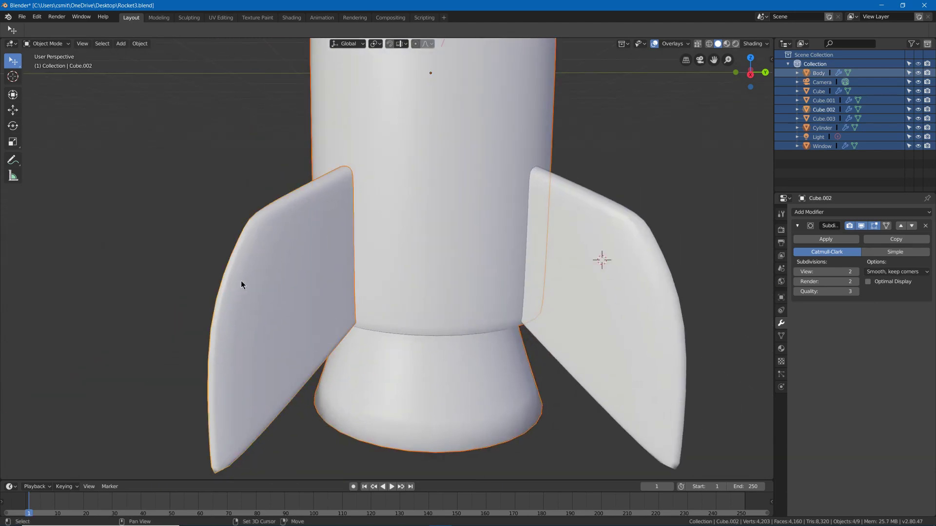
key(Tab)
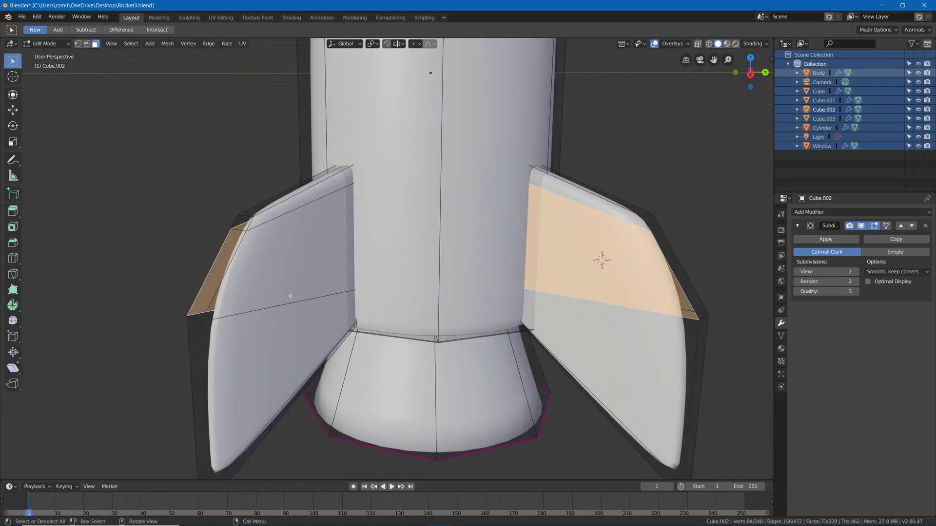
Switch to the UV Editing workspace, select all the rocket geometry and unwrap it
scroll(355, 198, down, 6)
shift+middle_drag(356, 197, 344, 268)
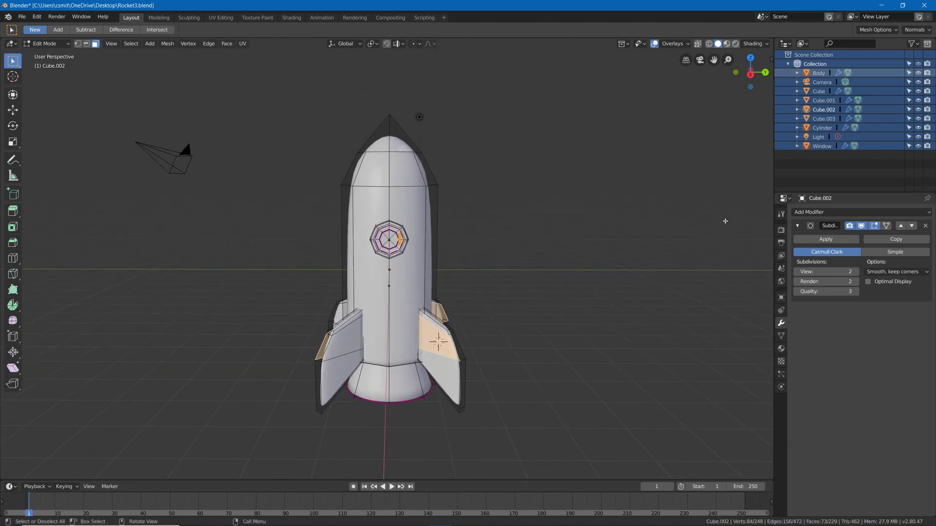
click(222, 18)
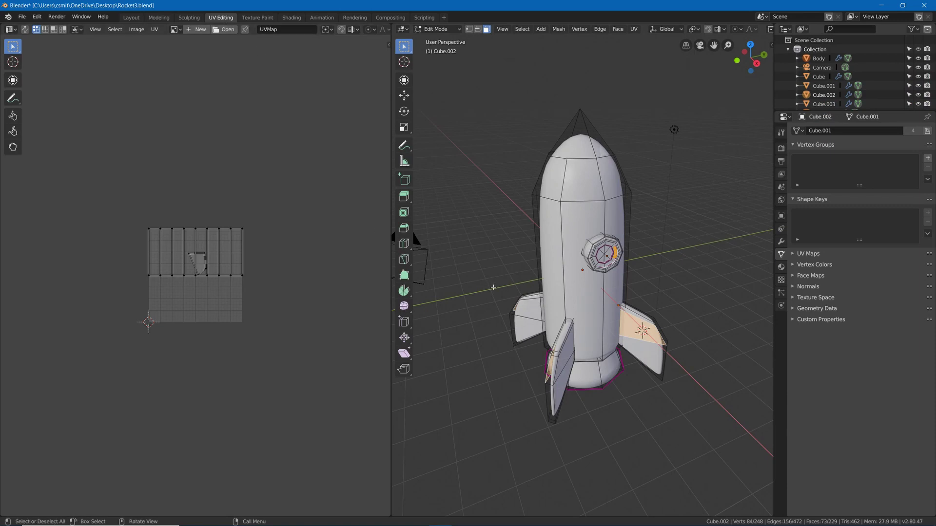
middle_drag(494, 287, 469, 263)
key(a)
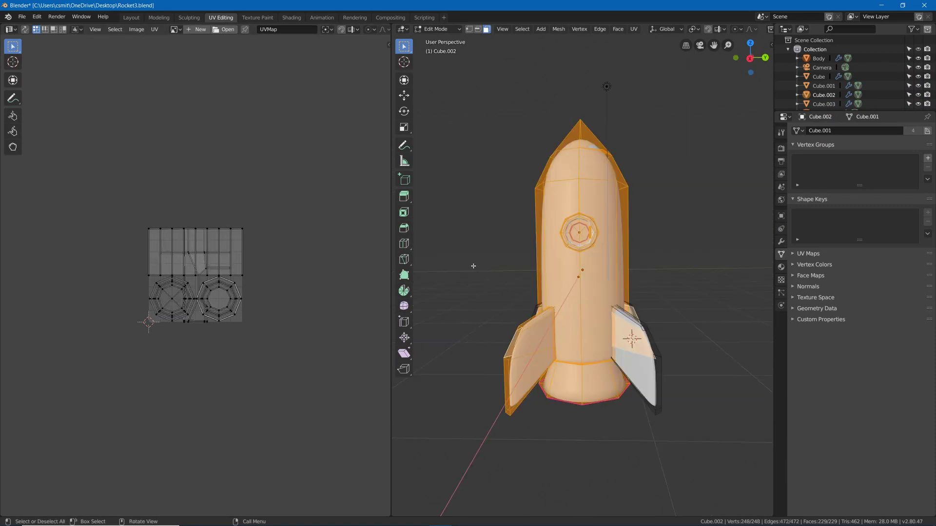
key(u)
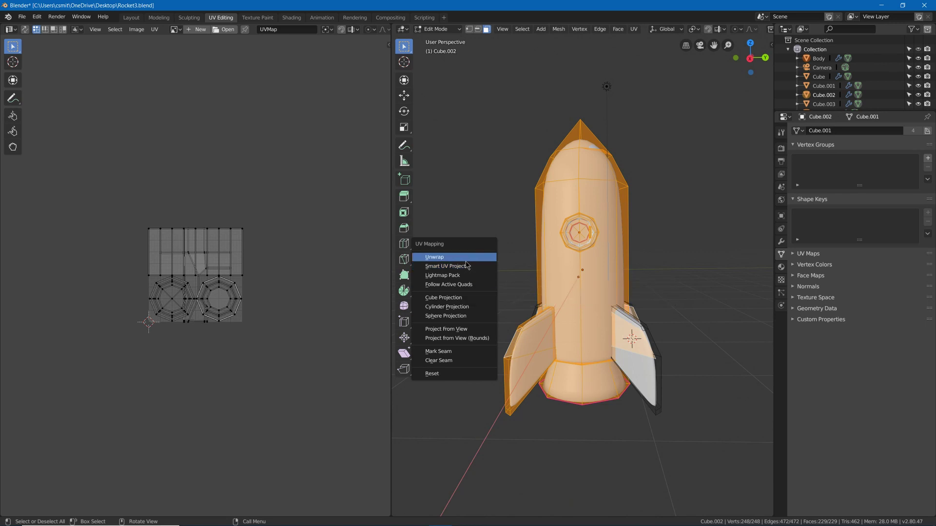
click(467, 260)
scroll(314, 335, up, 3)
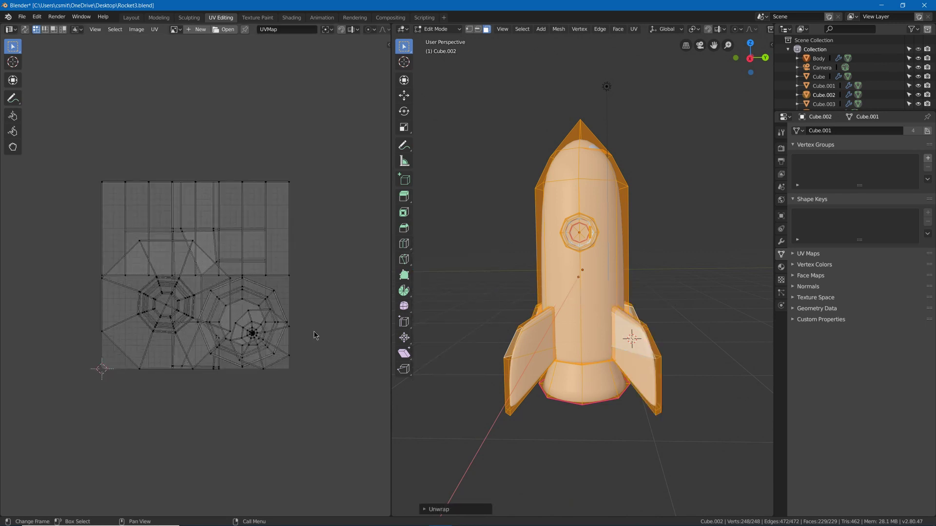
Mark a seam on the edge loop around the rocket body at the base of the nose
middle_drag(506, 240, 530, 237)
key(2)
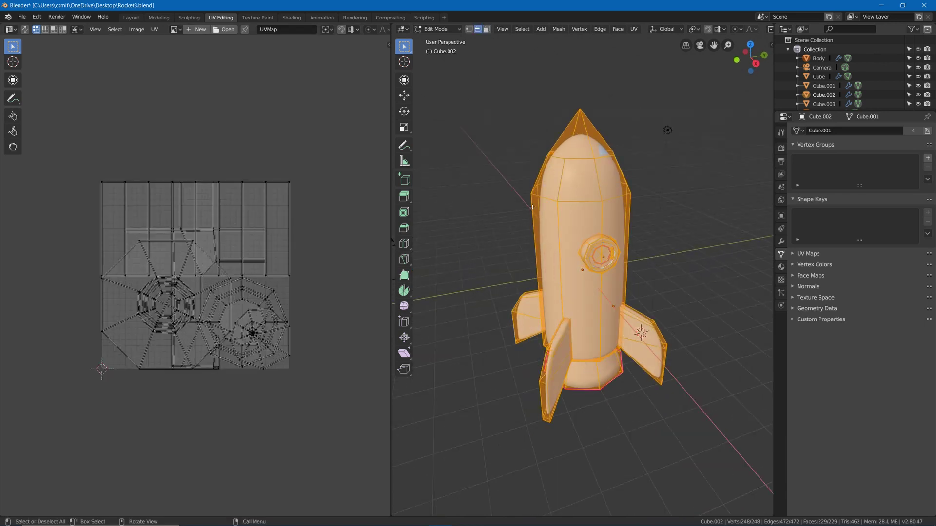
alt+click(542, 197)
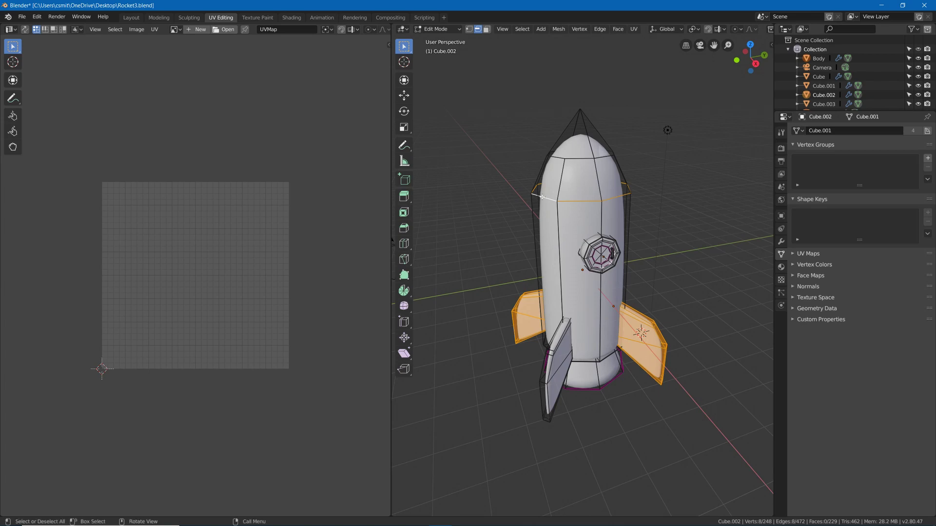
key(u)
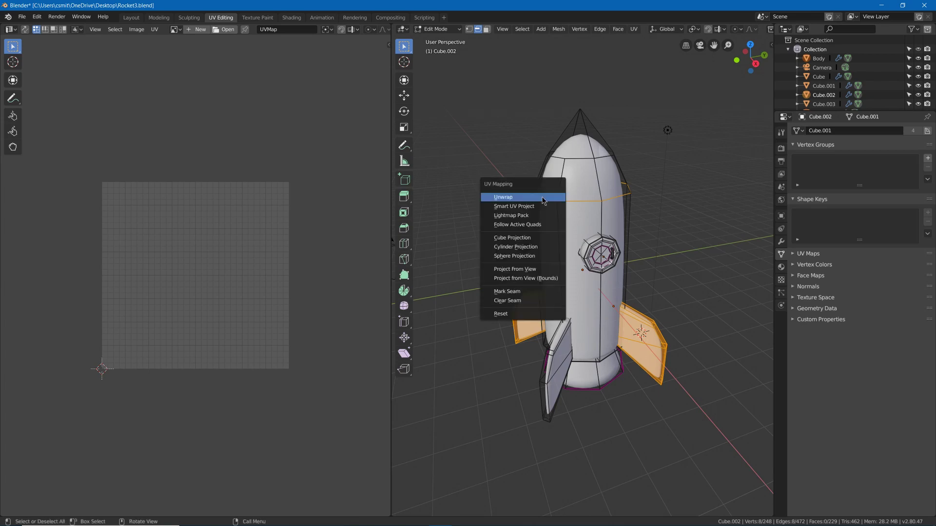
click(530, 289)
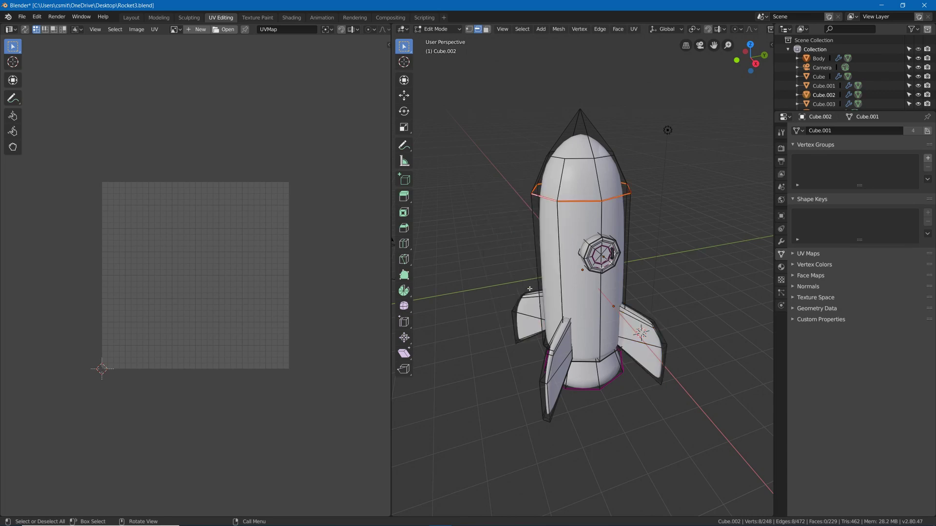
Select the shortest edge path running lengthwise along the body from the nose tip to the nozzle end and mark it as a seam
middle_drag(529, 288, 508, 292)
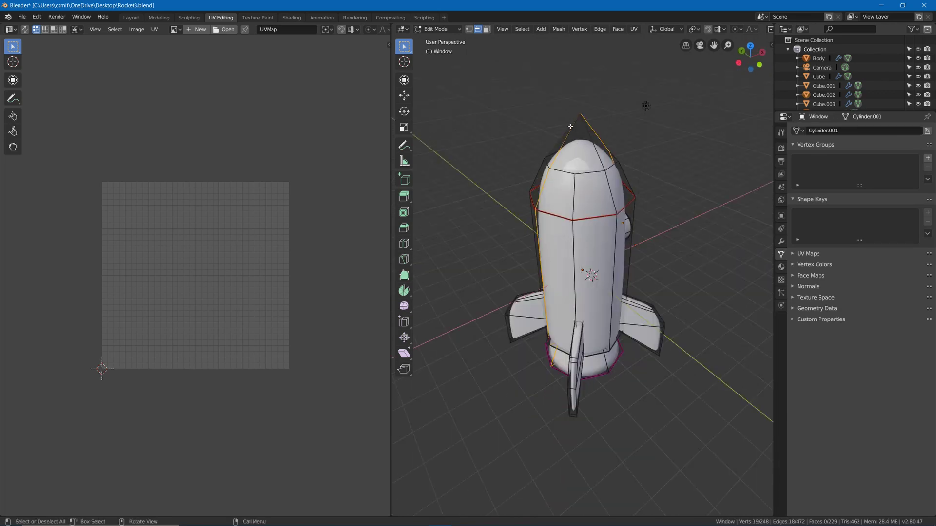
click(570, 127)
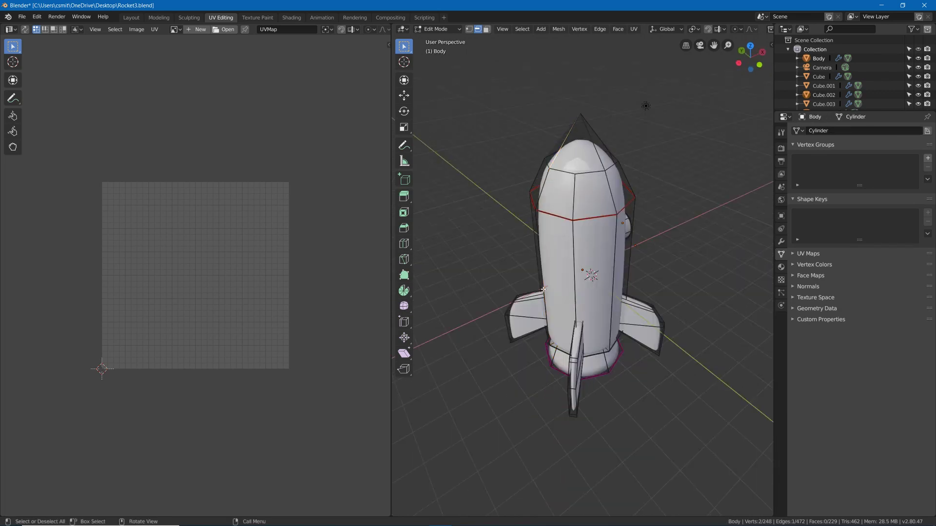
middle_drag(570, 126, 507, 248)
ctrl+click(561, 282)
ctrl+click(563, 244)
key(u)
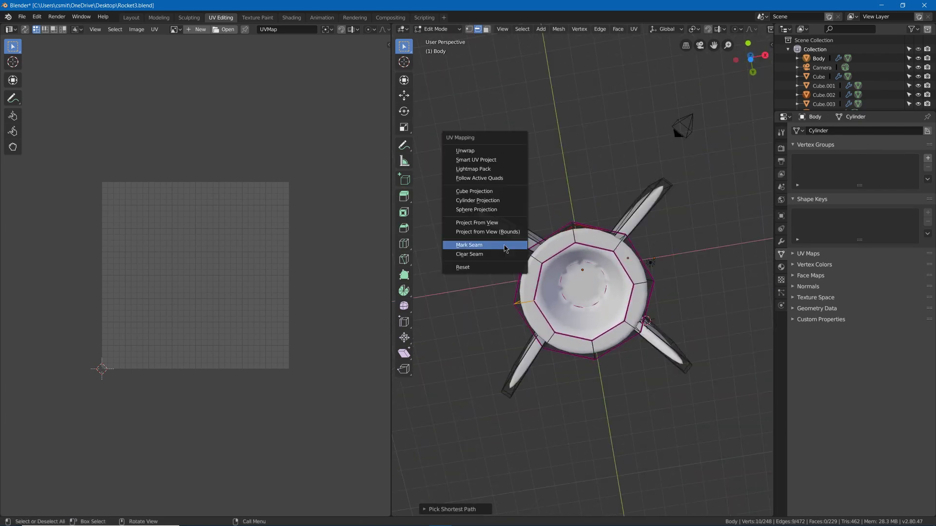
click(505, 249)
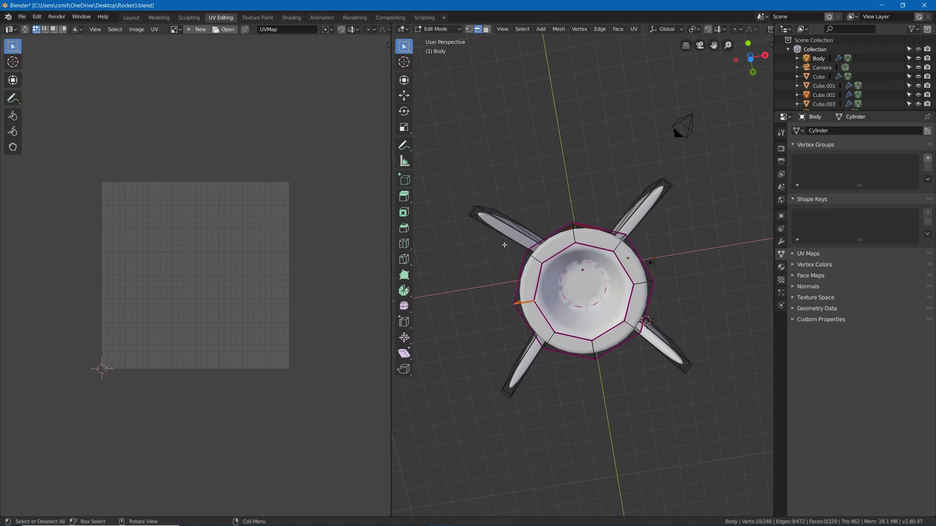
Mark seams on the two edge loops where the rocket body meets the nozzle, and select all the geometry
middle_drag(505, 248, 581, 331)
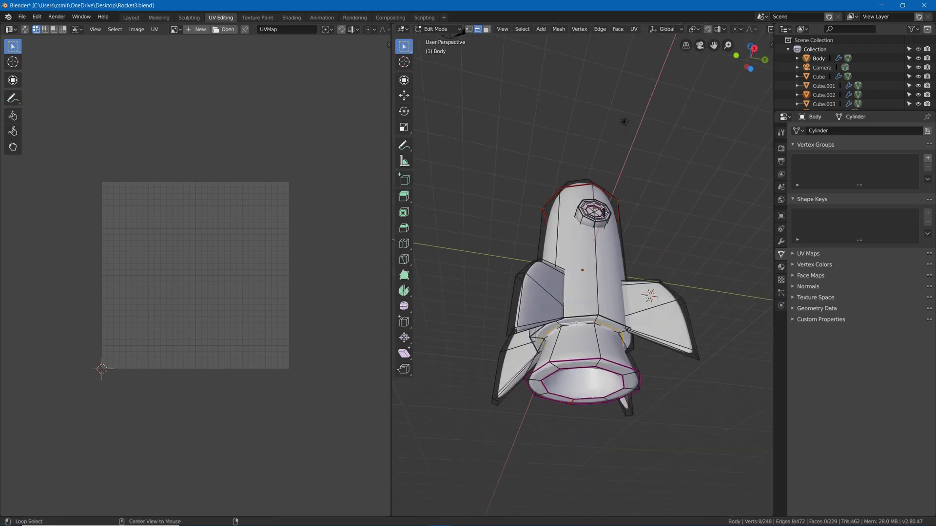
alt+click(581, 330)
key(ctrl+e)
click(576, 315)
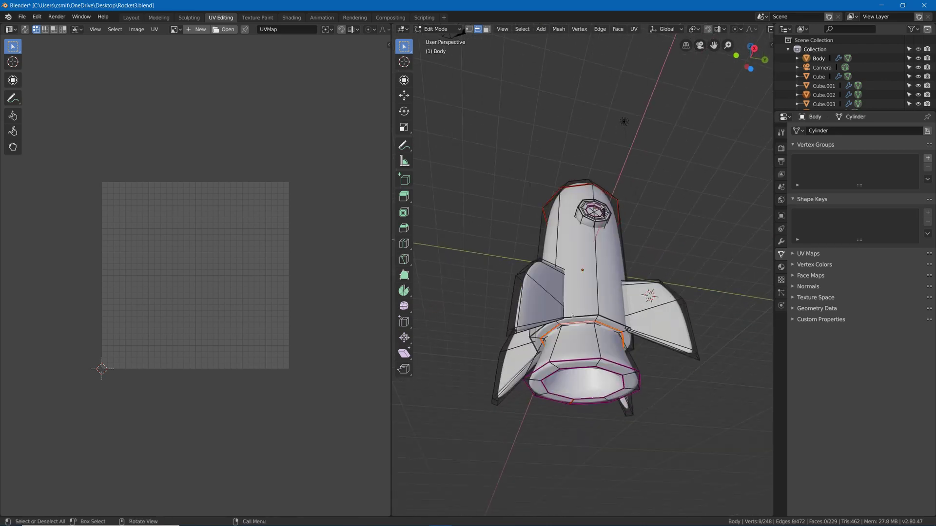
middle_drag(575, 315, 571, 288)
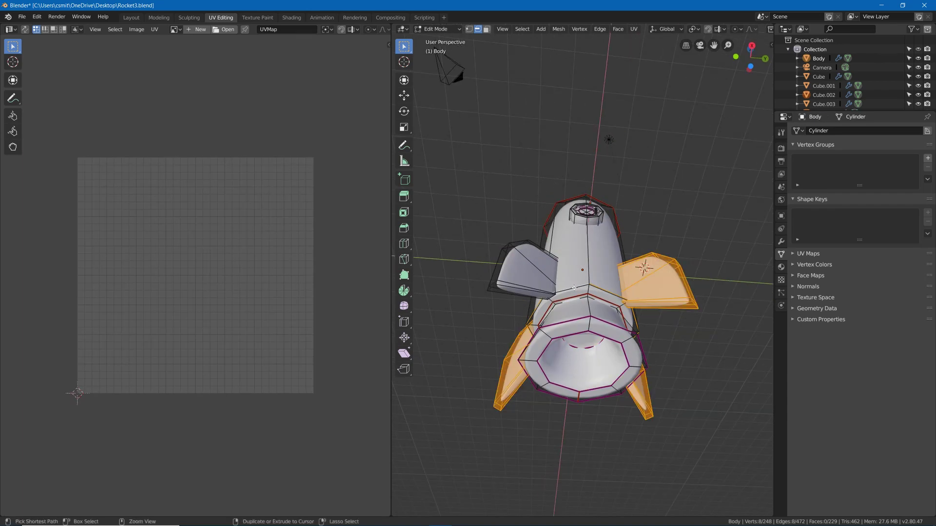
key(ctrl+e)
click(573, 288)
key(a)
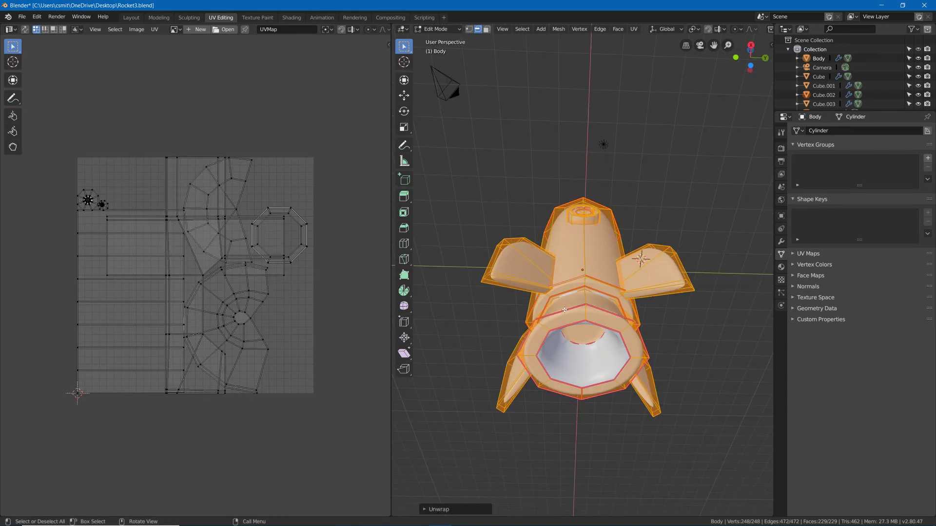
Mark the outer and inner edge loops of the nozzle rim as seams
alt+click(573, 309)
alt+shift+click(574, 322)
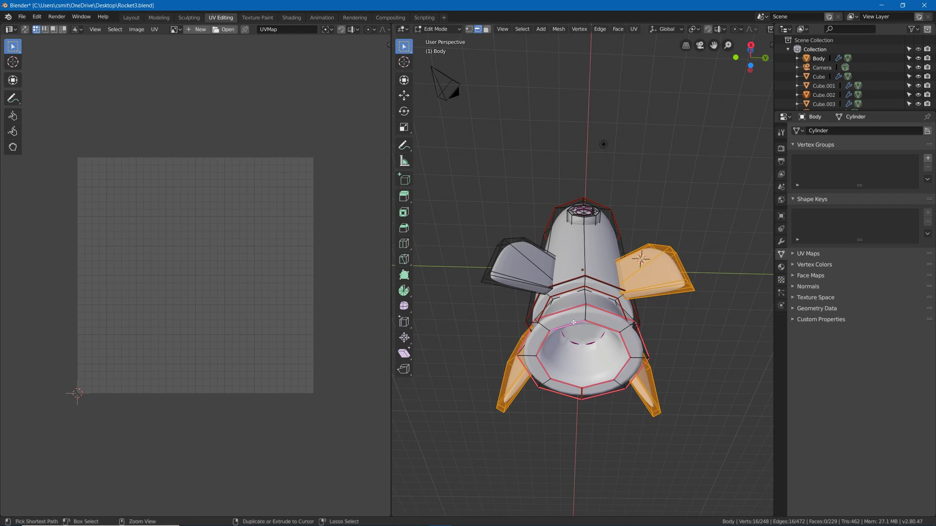
key(ctrl+e)
click(574, 322)
Lock the view to the 3D cursor and place the cursor on the window handle
middle_drag(574, 322, 559, 200)
key(alt+a)
scroll(533, 234, up, 4)
click(627, 196)
scroll(627, 197, up, 4)
shift+middle_drag(627, 196, 500, 285)
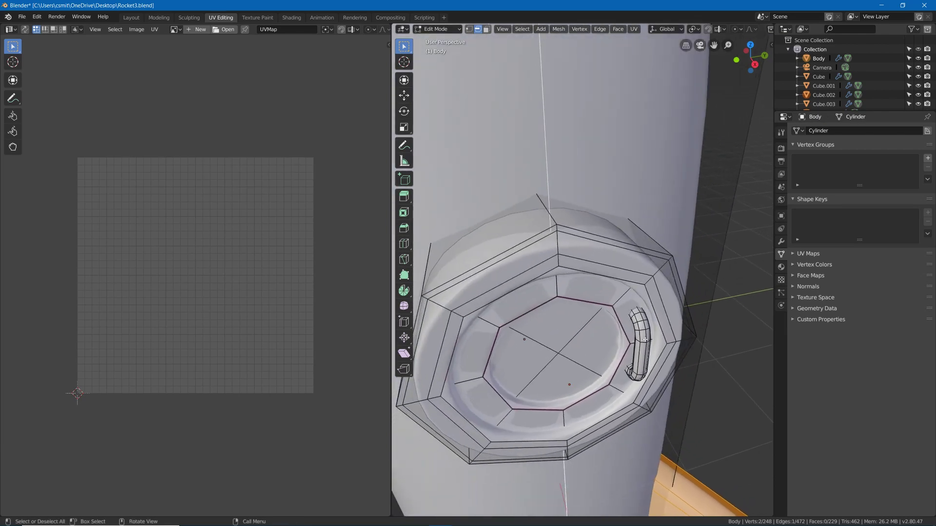
middle_drag(645, 340, 646, 247)
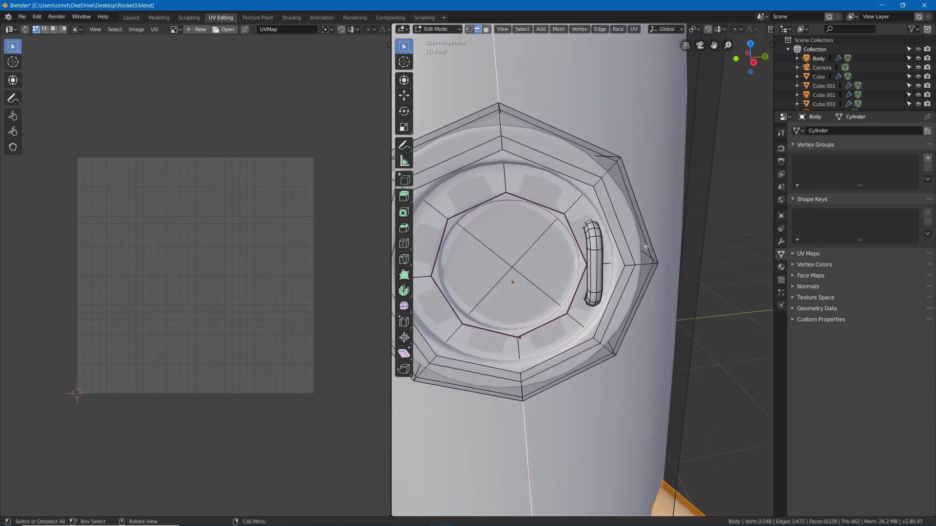
key(n)
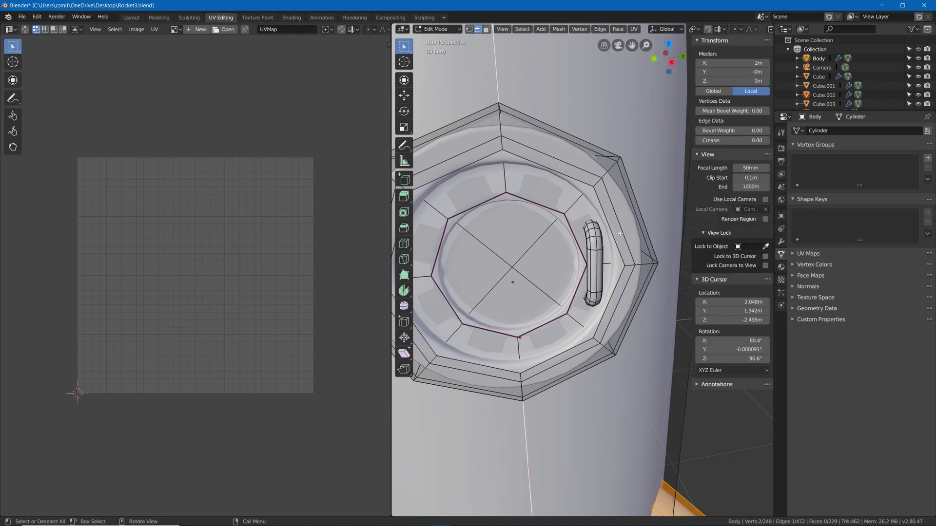
click(765, 256)
scroll(562, 296, down, 5)
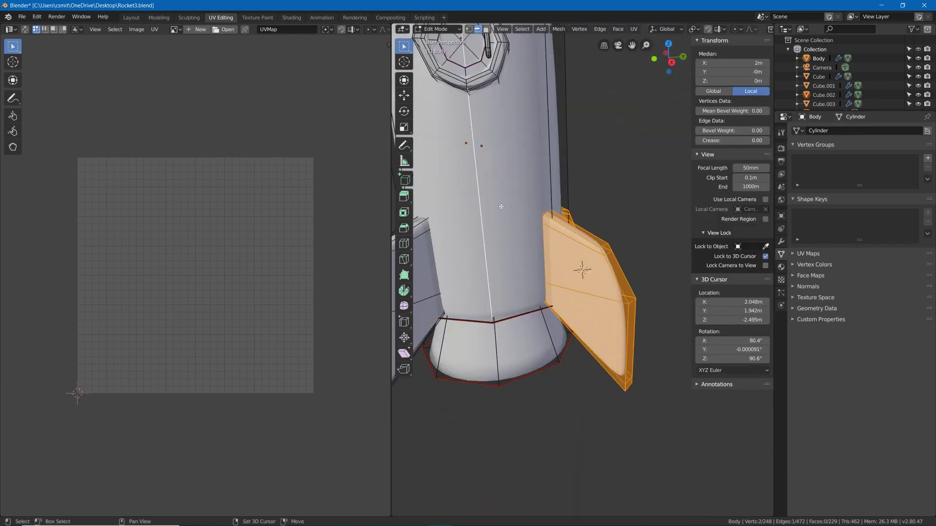
shift+right_click(584, 248)
scroll(584, 249, up, 8)
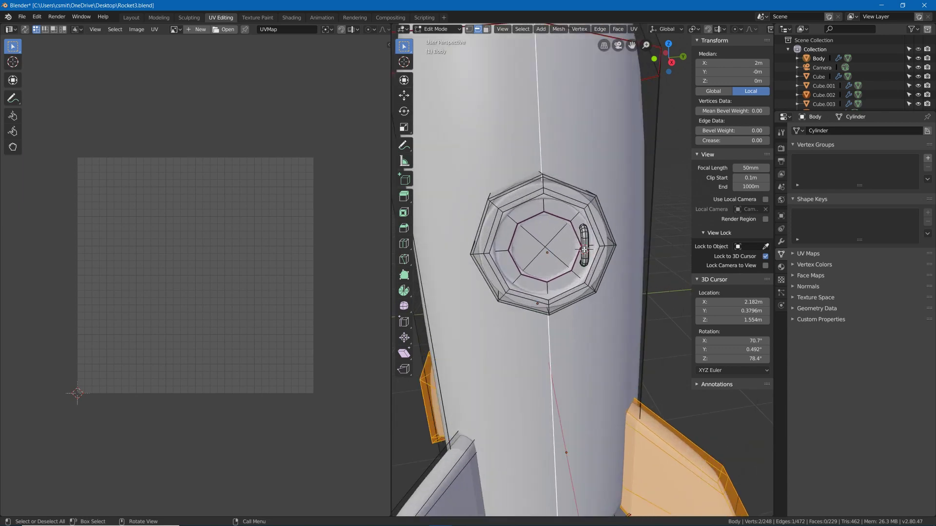
Mark a seam on the lengthwise edge loop along the inner side of the window handle
scroll(584, 249, up, 4)
middle_drag(551, 249, 643, 220)
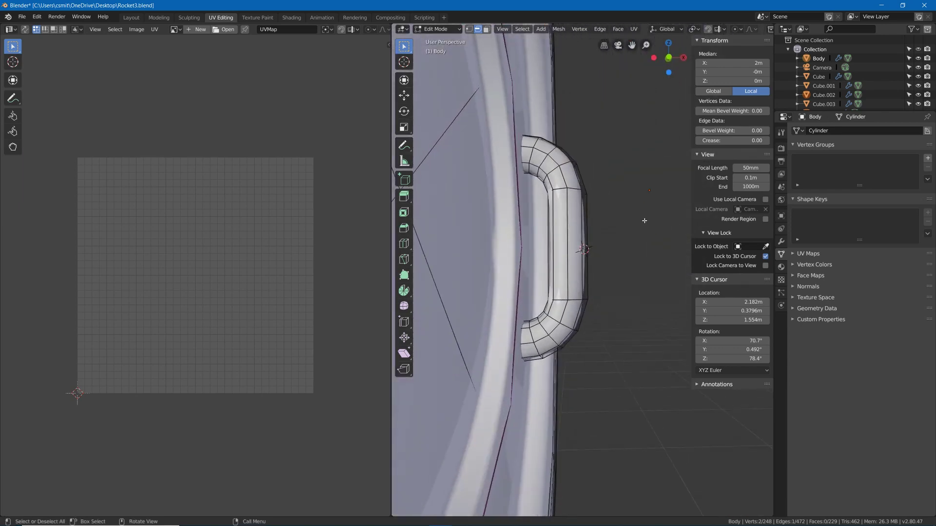
scroll(559, 224, up, 4)
middle_drag(559, 224, 594, 228)
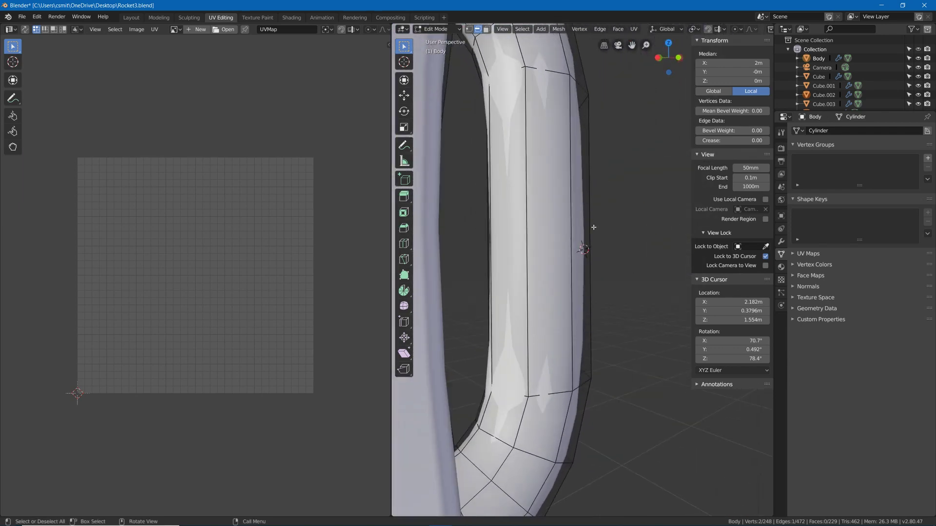
middle_drag(493, 167, 529, 246)
scroll(556, 229, down, 2)
alt+click(528, 210)
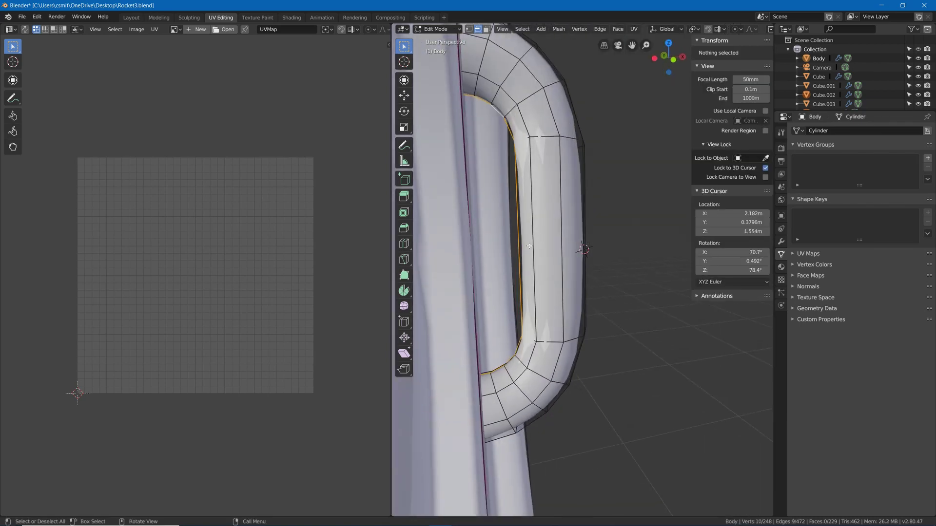
key(ctrl+e)
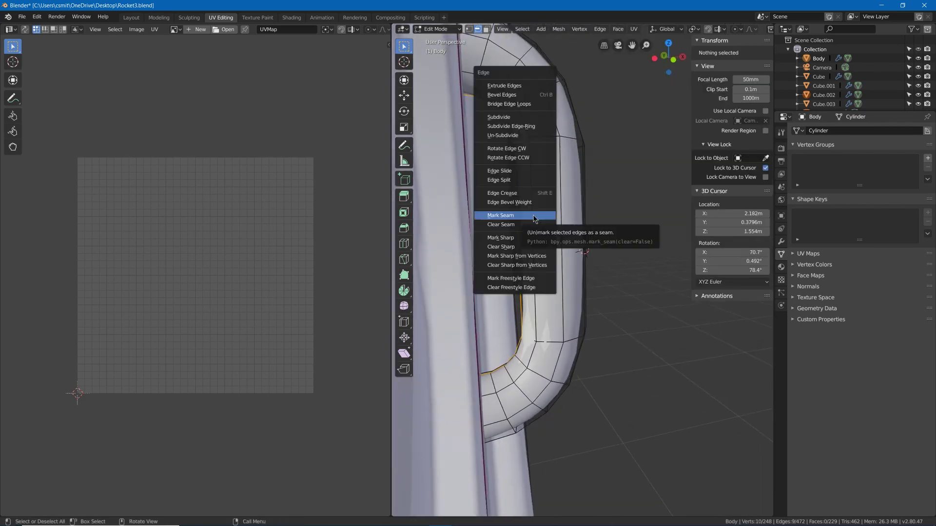
click(535, 219)
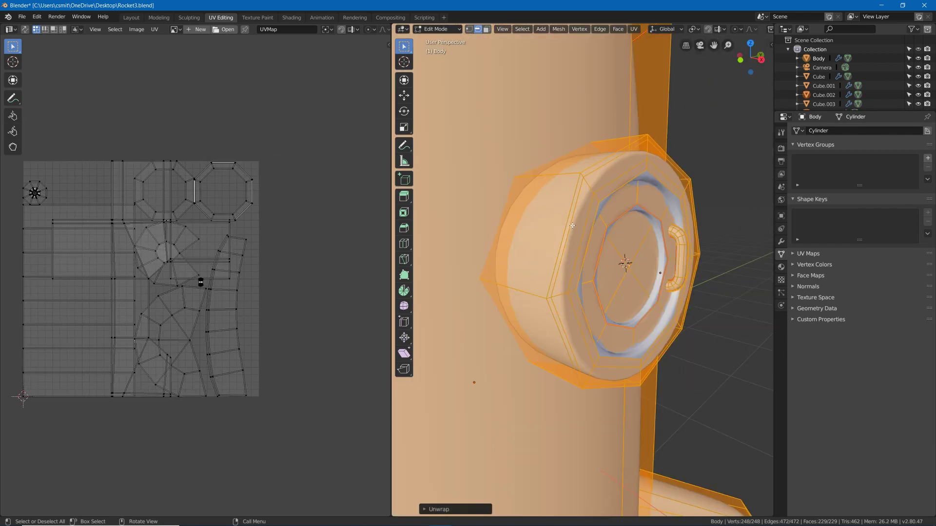
Mark a seam on the outer edge loop around the front of the window frame
mouse_move(589, 227)
middle_down()
mouse_move(557, 220)
mouse_move(580, 229)
middle_up()
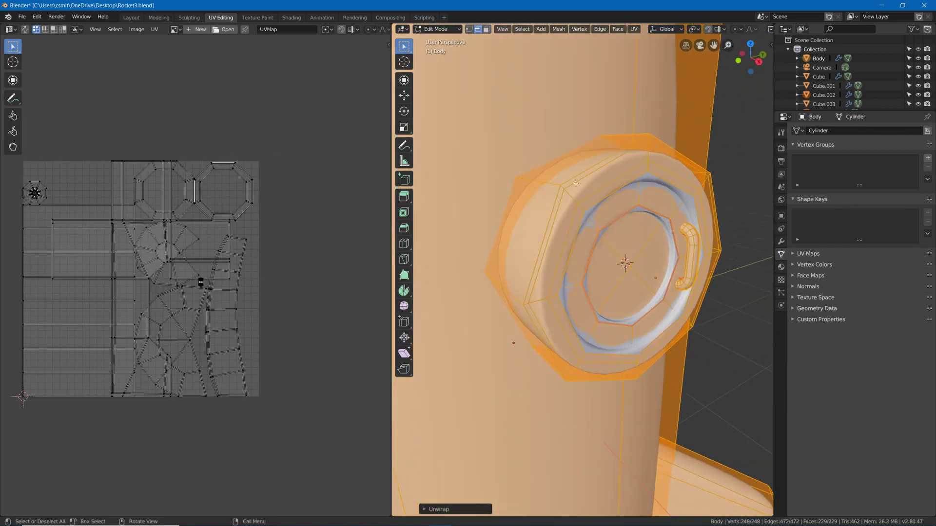
alt+click(581, 173)
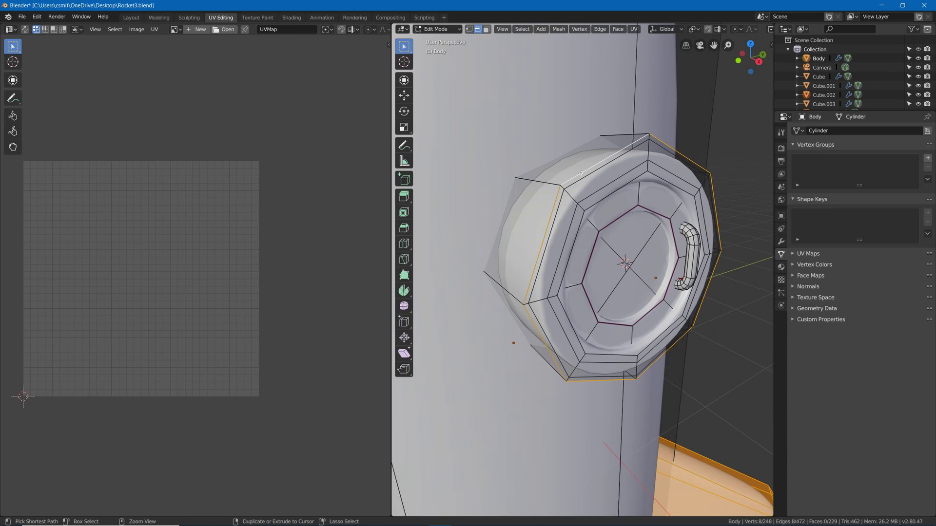
key(ctrl+e)
click(581, 173)
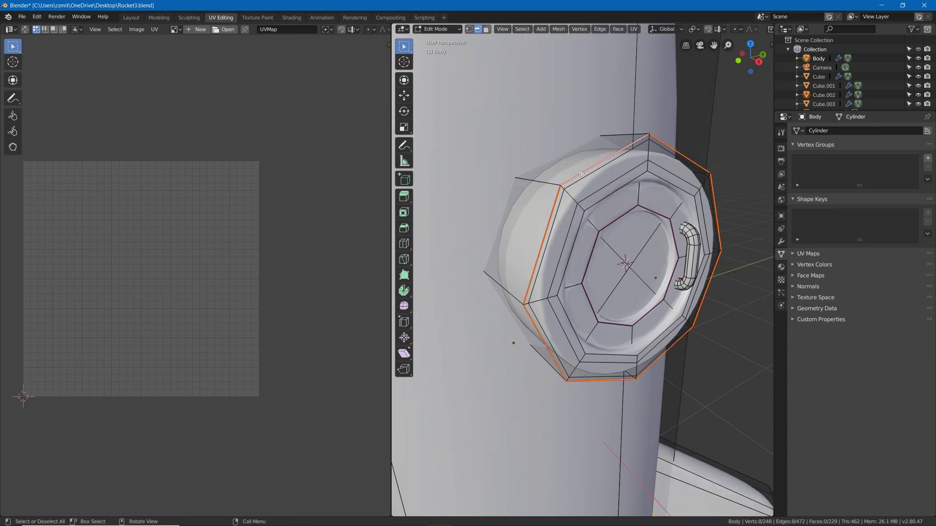
Mark a seam on a single edge running along the outer side wall of the window frame
mouse_move(604, 273)
middle_down()
mouse_move(617, 284)
mouse_move(560, 288)
mouse_move(640, 396)
middle_up()
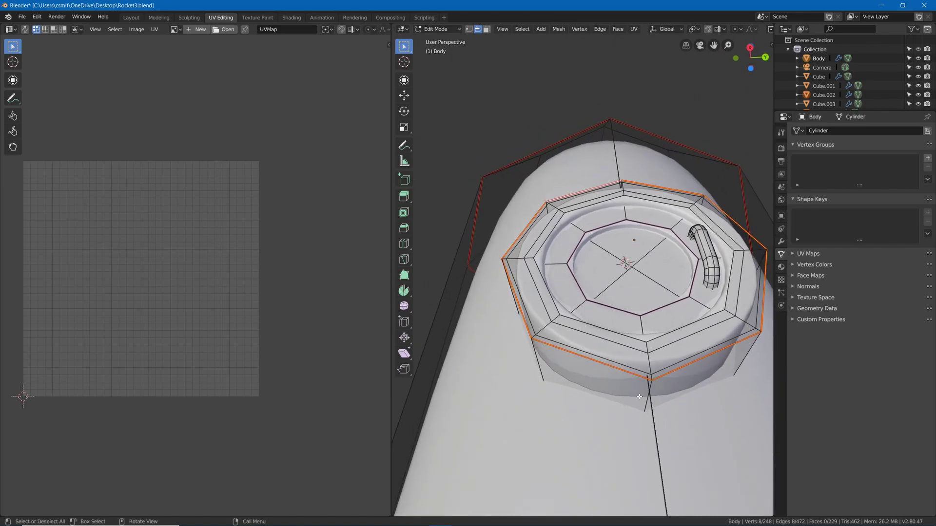
click(648, 397)
key(ctrl+e)
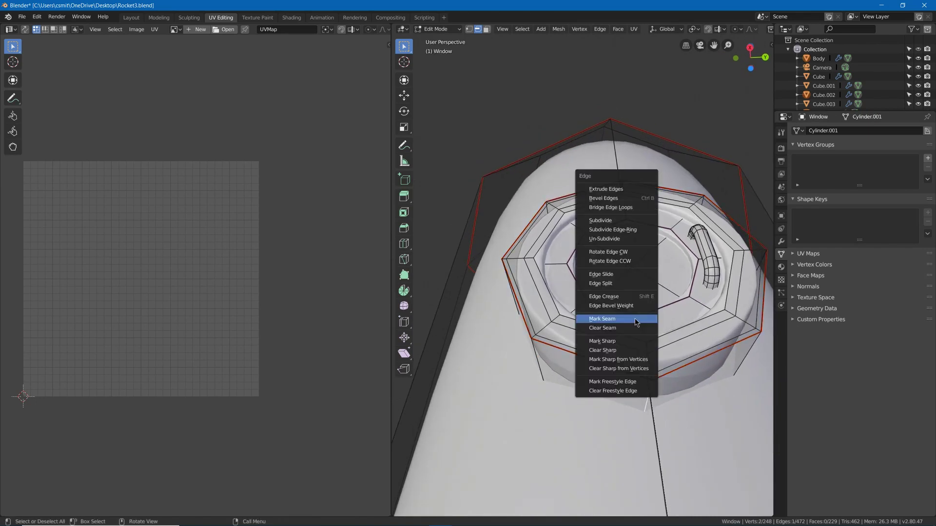
click(636, 317)
mouse_move(635, 319)
middle_down()
mouse_move(631, 342)
mouse_move(600, 374)
mouse_move(600, 337)
middle_up()
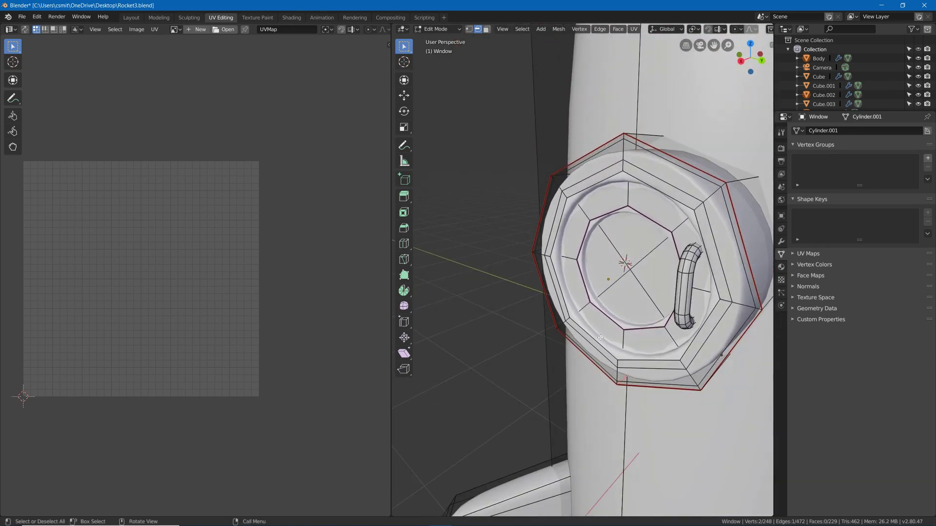
Select the geometry of all the rocket parts in edit mode and unwrap it together
right_click(578, 323)
click(591, 333)
middle_drag(603, 341, 623, 229)
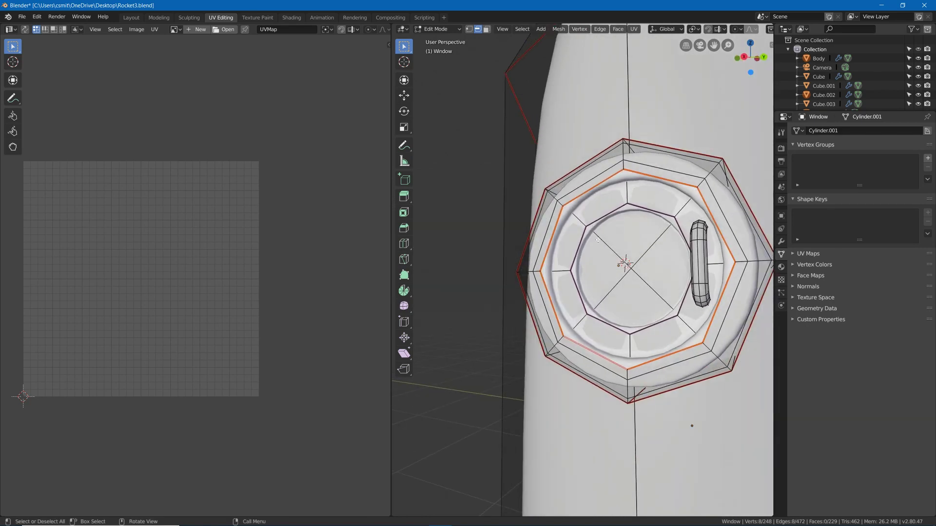
key(a)
key(u)
click(609, 276)
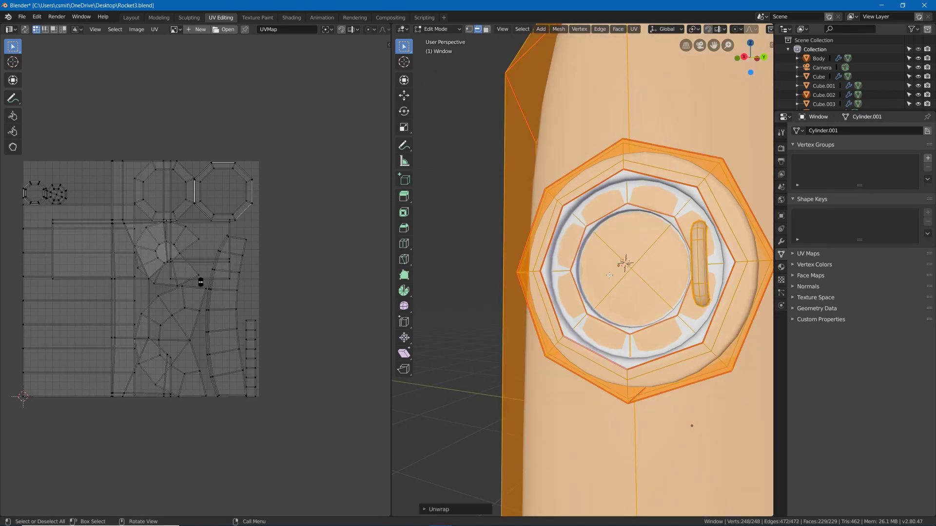
Try moving a corner vertex of the octagonal ring UV island where it meets the neighbouring octagonal island
scroll(201, 282, up, 8)
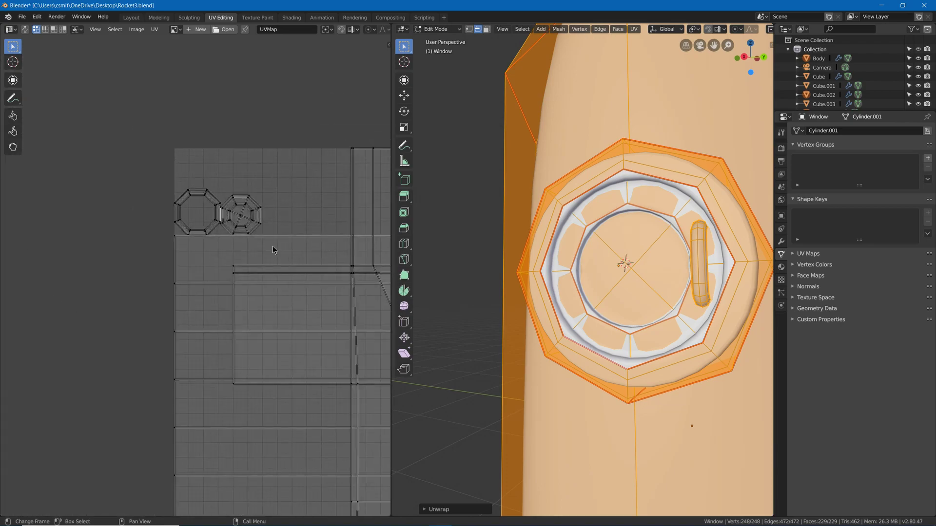
scroll(280, 159, up, 2)
middle_drag(282, 155, 173, 353)
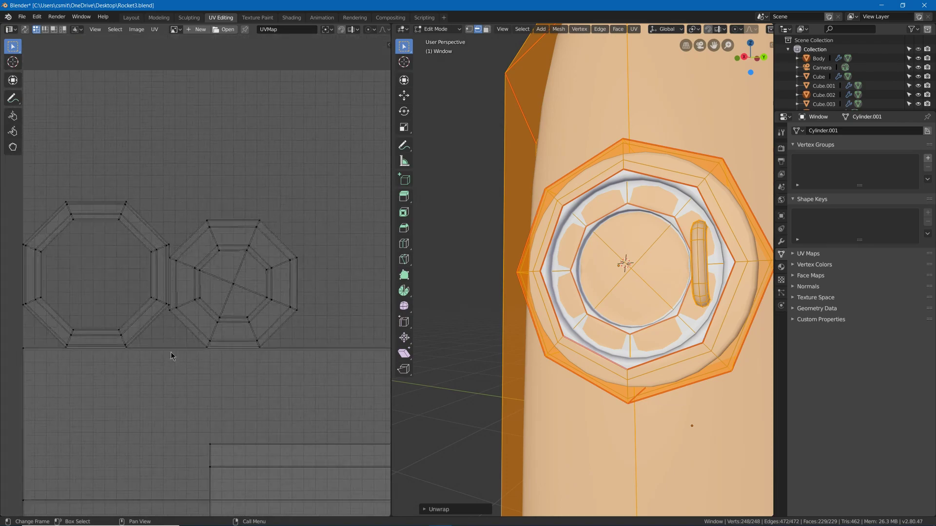
scroll(169, 327, up, 3)
scroll(127, 355, up, 3)
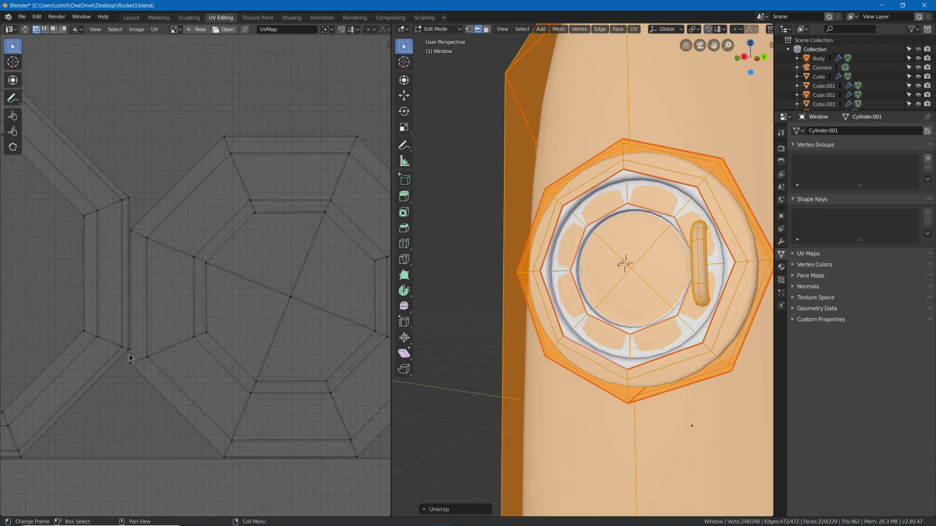
click(80, 389)
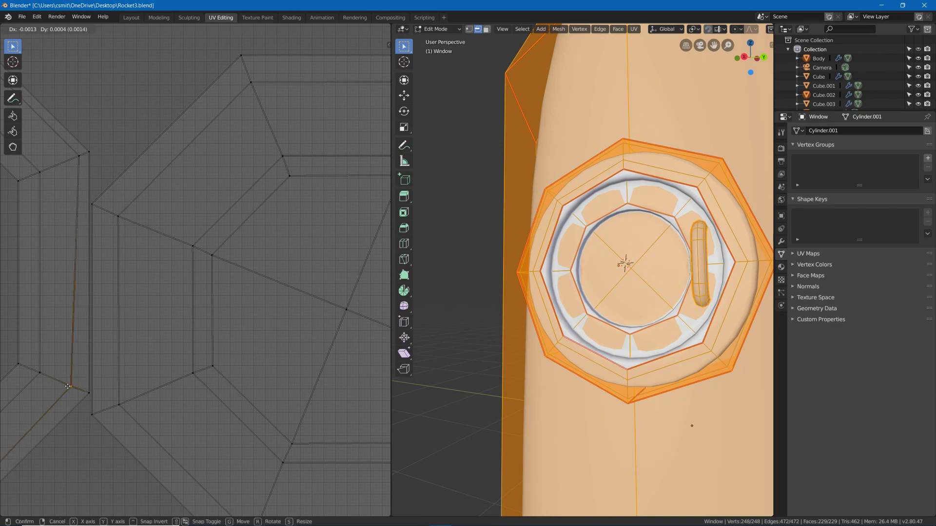
scroll(136, 410, down, 8)
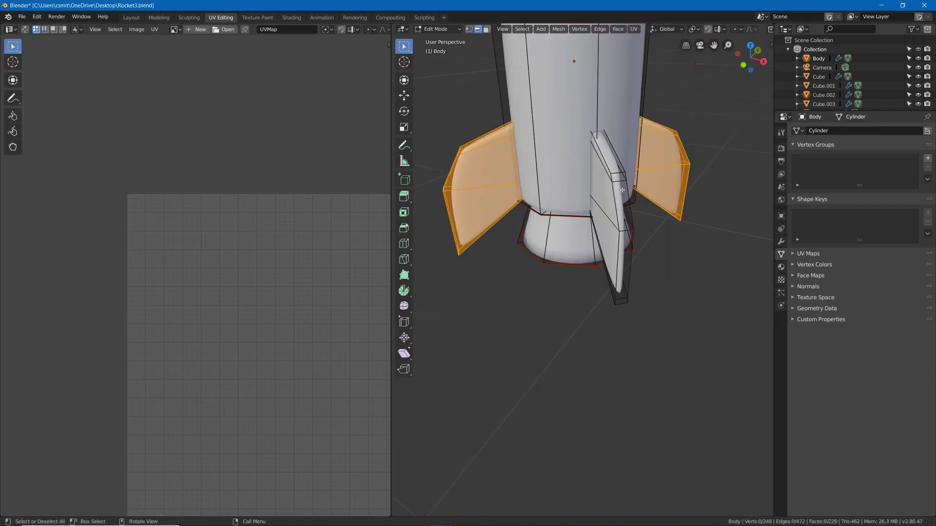
Select the linked geometry of the rocket body and hide it to expose the inner sides of the fins
middle_drag(622, 191, 675, 181)
scroll(644, 180, up, 1)
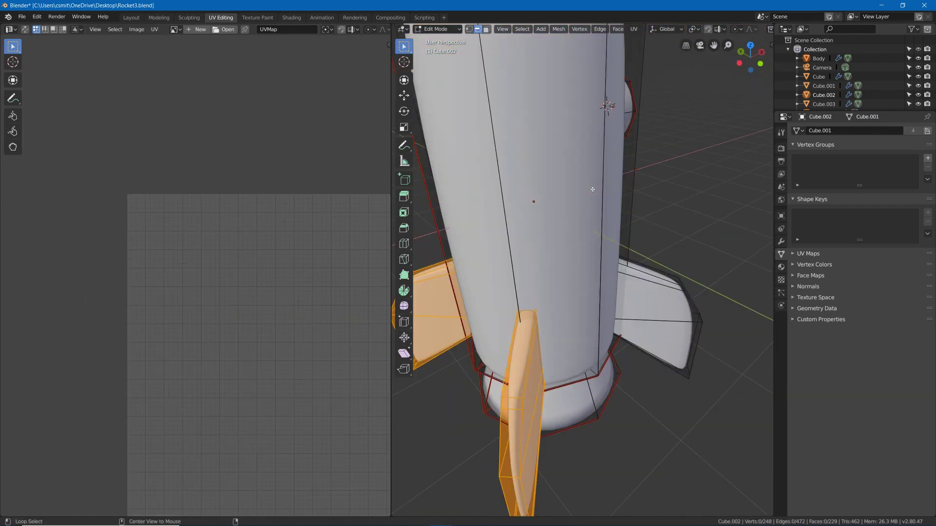
key(l)
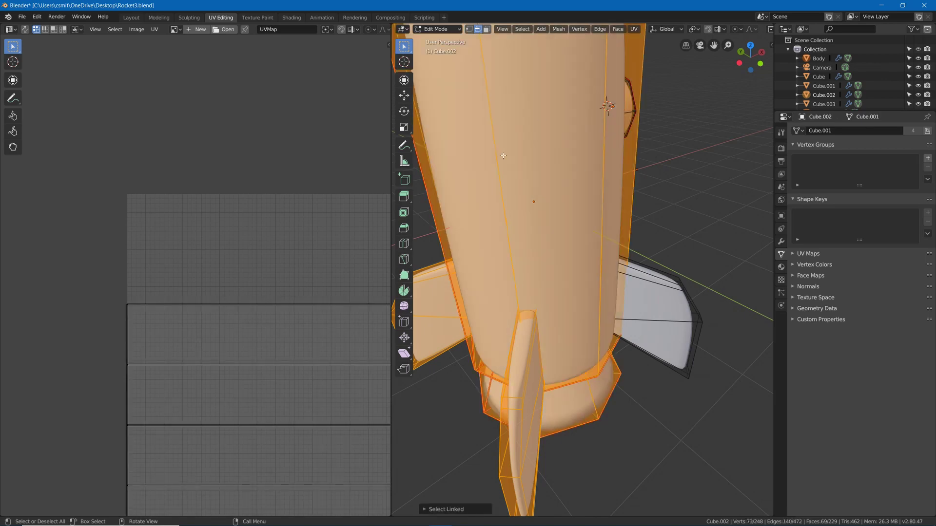
key(h)
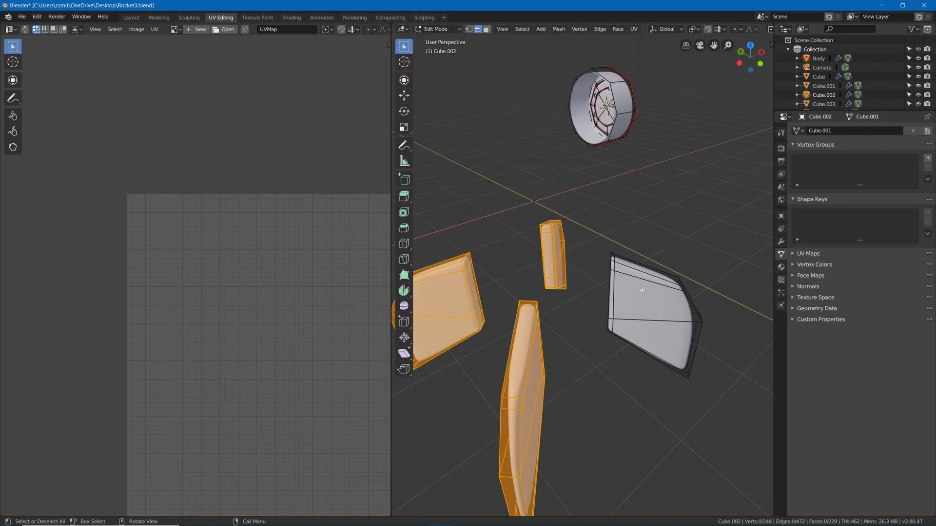
click(646, 280)
middle_drag(646, 280, 612, 241)
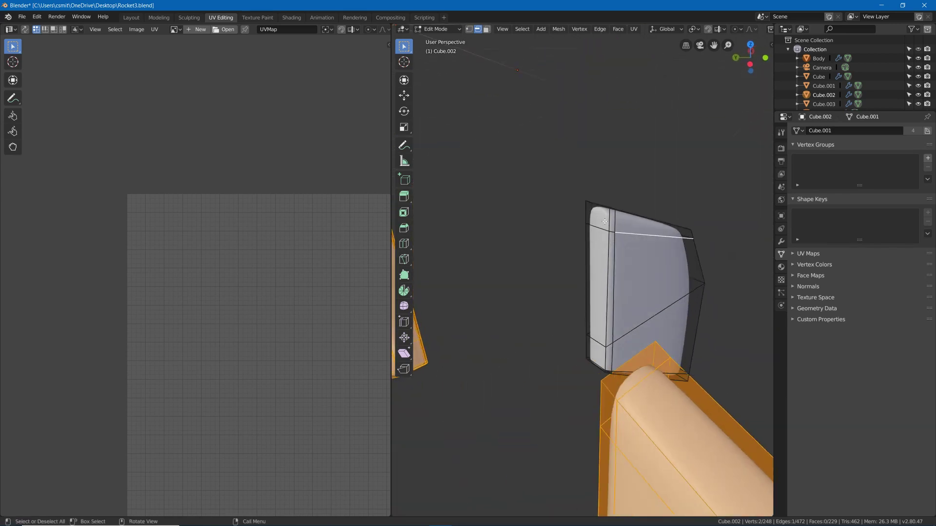
key(e)
right_click(603, 220)
key(ctrl+z)
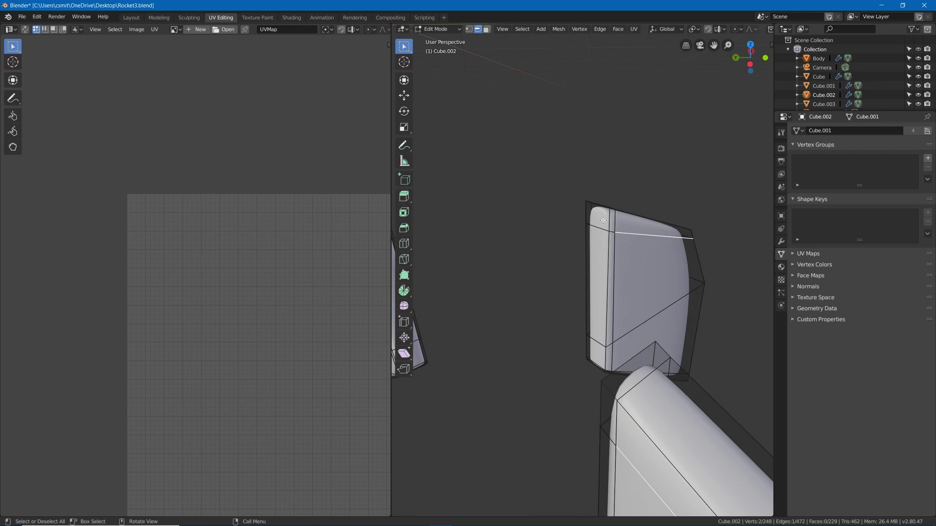
Delete the upper, middle and lower faces on the narrow inner side of the fin that faces the body
key(3)
click(603, 221)
shift+click(597, 350)
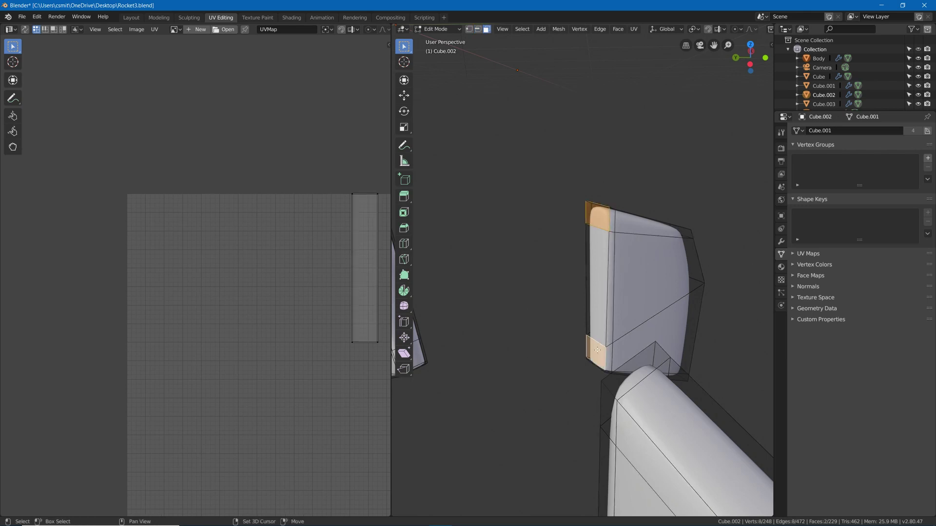
shift+click(598, 295)
key(x)
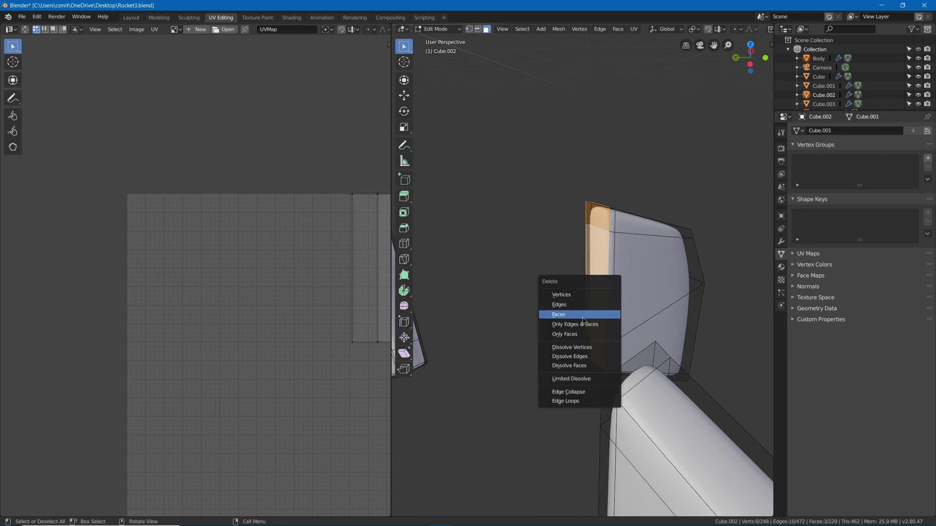
click(597, 317)
Dissolve the edge loop running lengthwise beside the open inner side of the fin
alt+click(616, 221)
middle_drag(616, 221, 582, 227)
key(x)
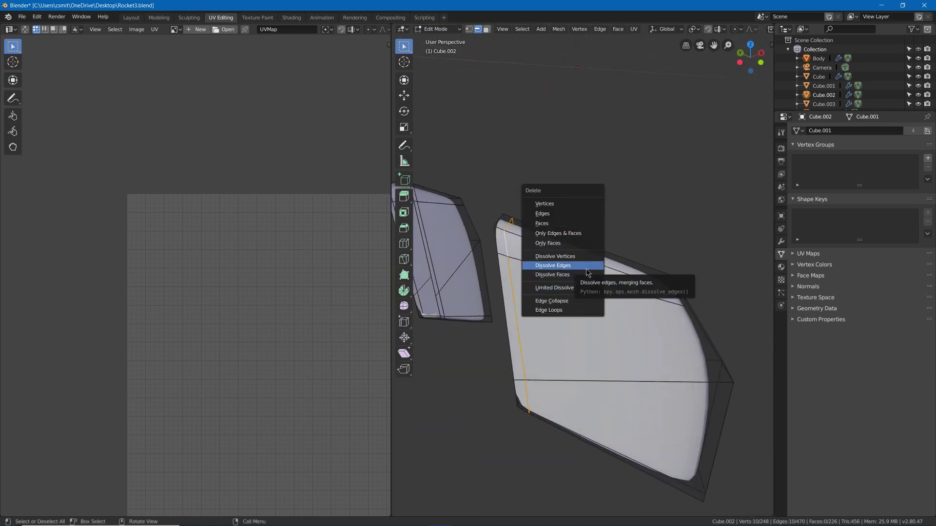
click(588, 266)
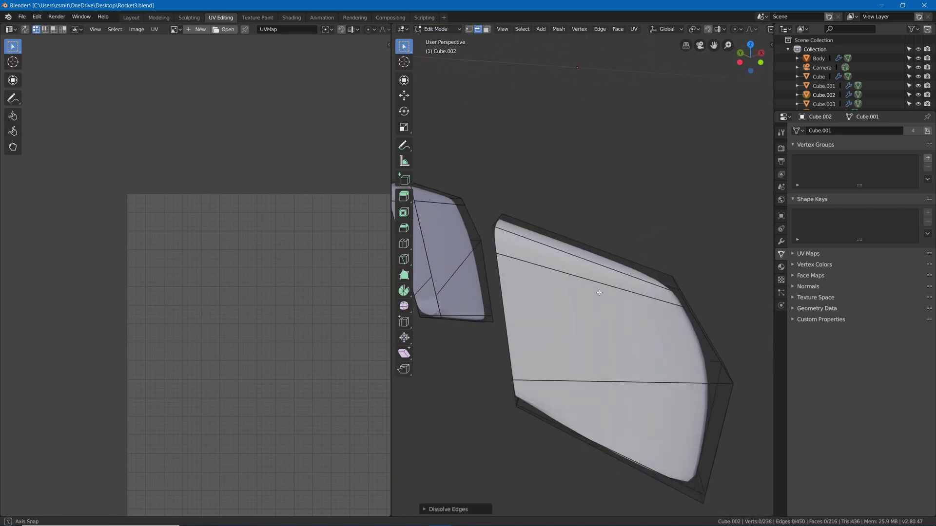
Mark the fin's upper, outer and lower border edges on one side as a continuous seam
middle_drag(599, 293, 596, 317)
scroll(595, 317, down, 2)
shift+middle_drag(596, 317, 563, 183)
click(563, 171)
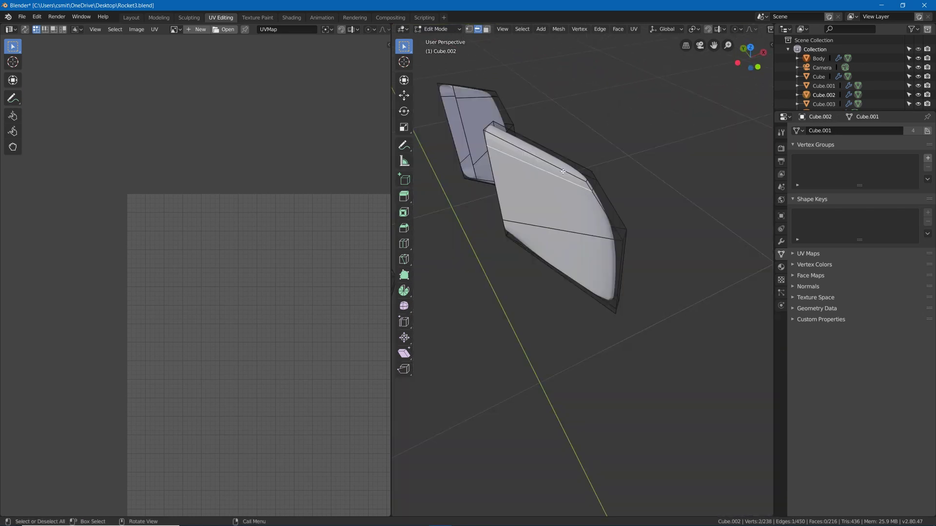
alt+click(563, 171)
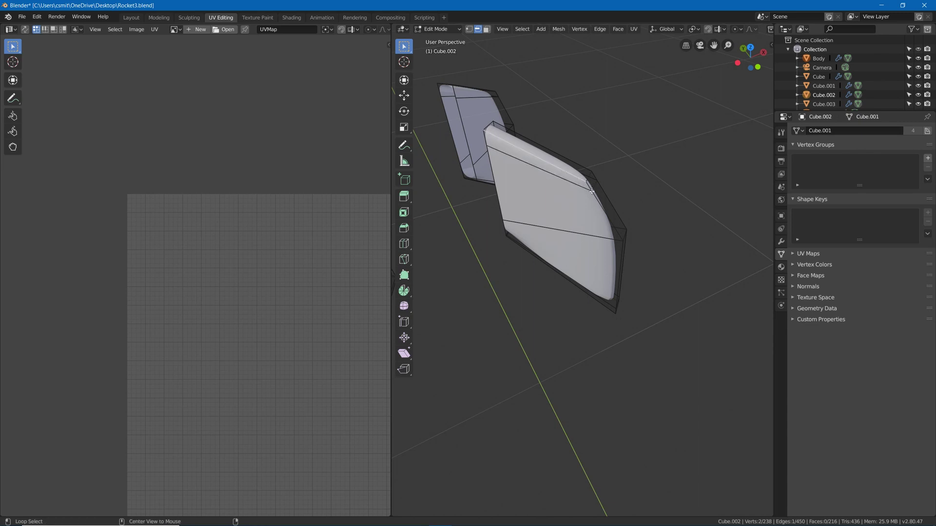
alt+shift+click(602, 205)
alt+shift+click(572, 292)
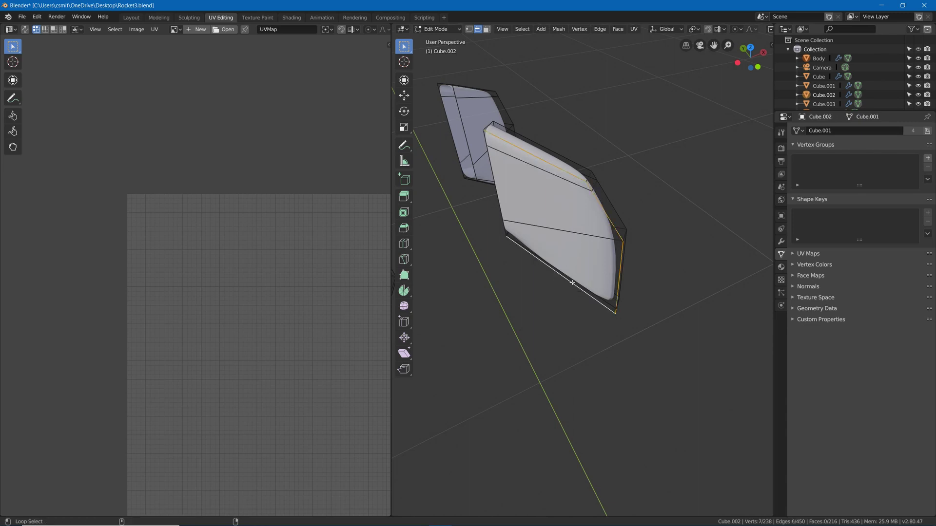
key(ctrl+e)
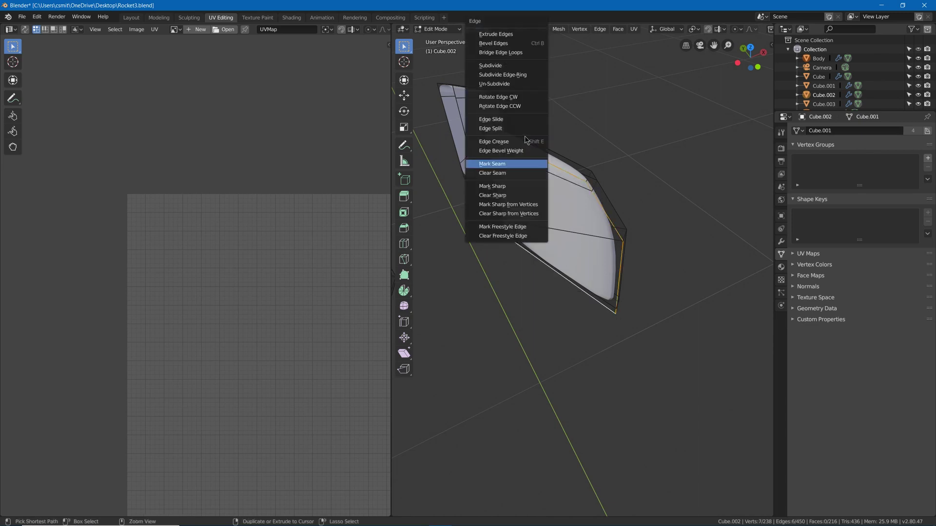
click(510, 164)
Mark a seam on the short edge across the fin's thickness at its lowest outer corner
middle_drag(511, 164, 501, 161)
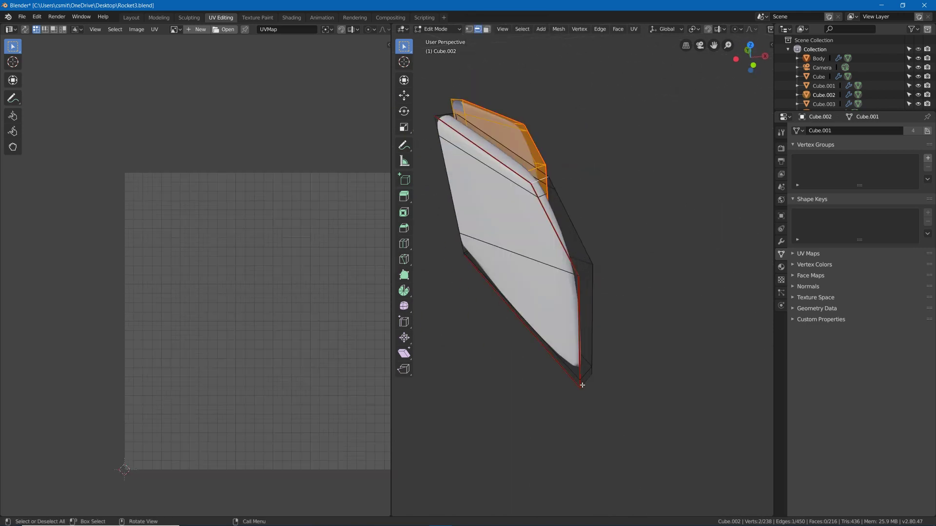
key(ctrl+e)
click(593, 328)
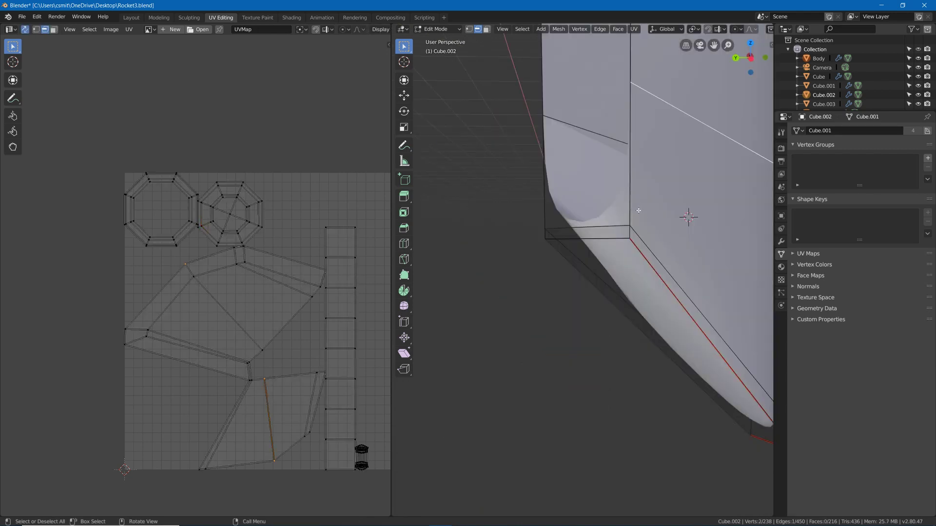
Delete the small leftover face at the lower inner corner of the fin
key(3)
click(587, 232)
key(x)
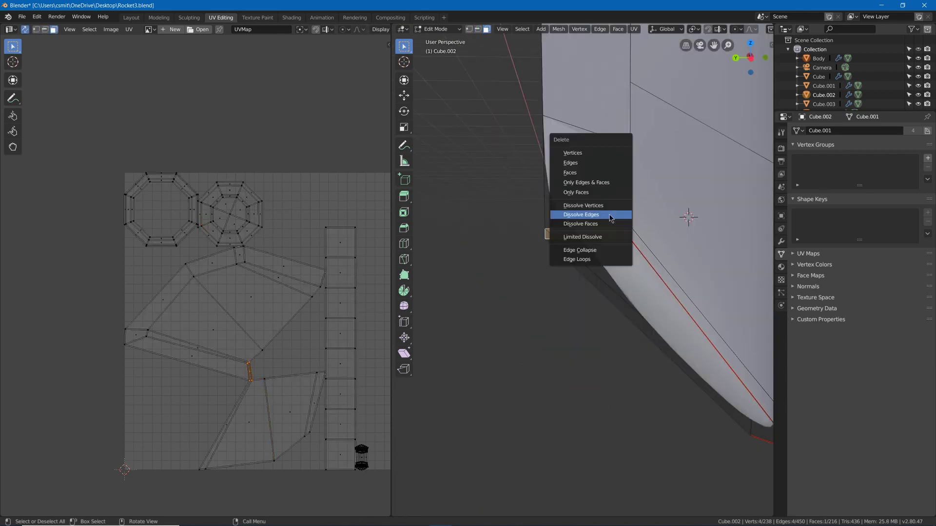
click(594, 173)
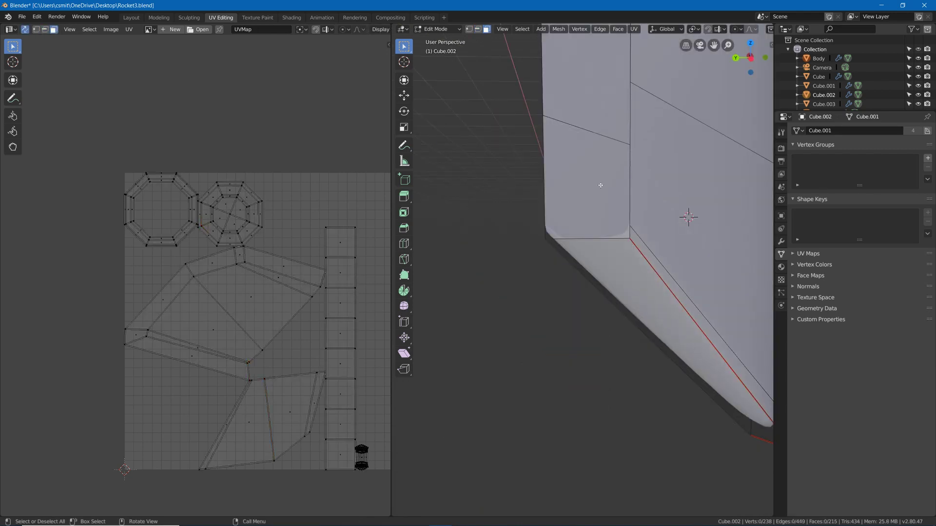
Select the visible fin and window geometry and unwrap it with the new fin seams
key(l)
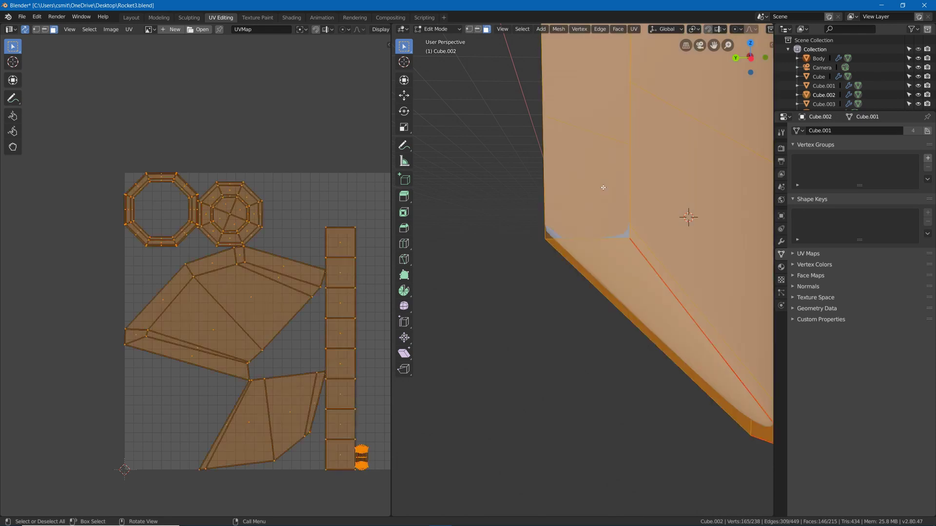
key(u)
click(603, 187)
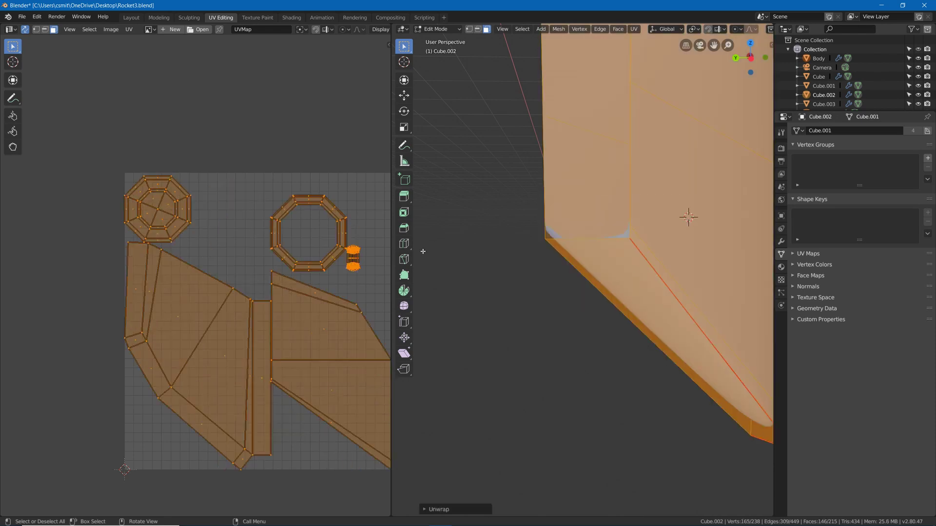
scroll(307, 292, down, 4)
middle_drag(603, 222, 514, 244)
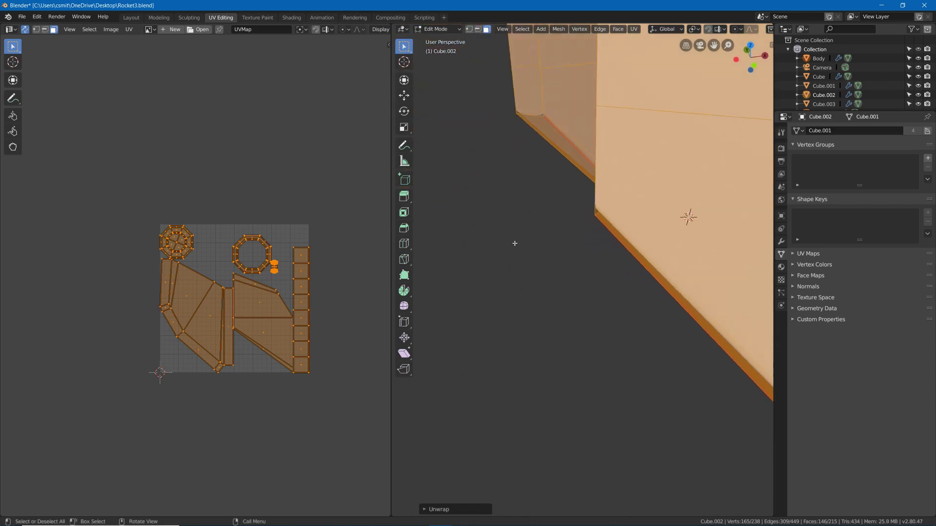
scroll(579, 215, down, 5)
shift+middle_drag(615, 215, 460, 270)
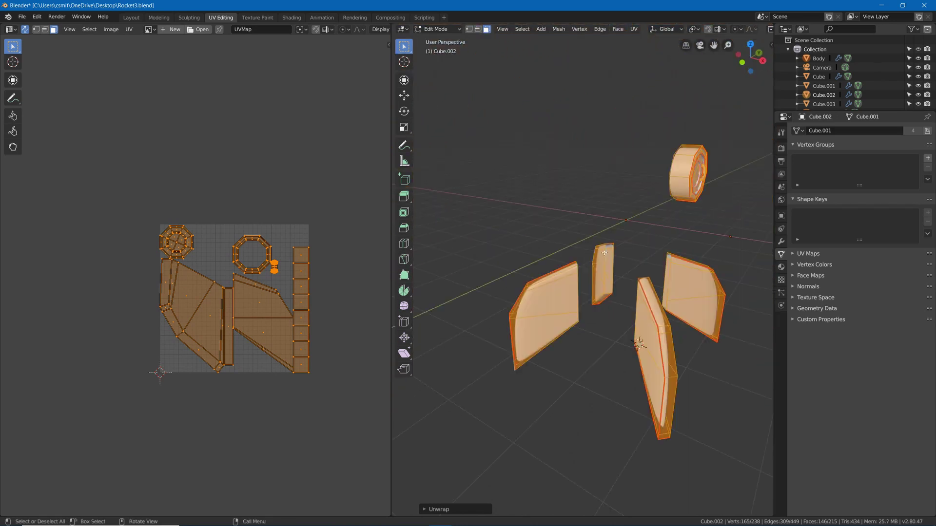
Reveal the hidden rocket body, then select all parts and unwrap them together into one UV layout
key(alt+h)
key(alt+a)
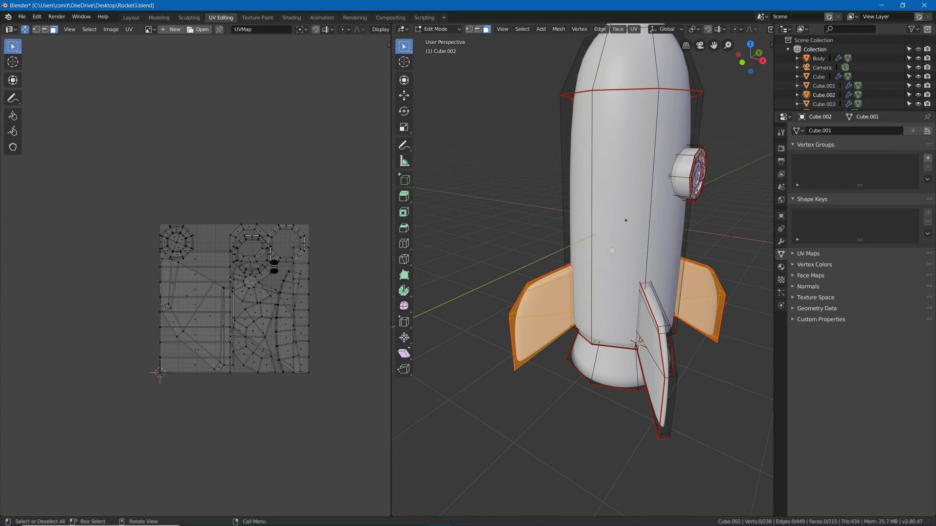
key(a)
key(u)
click(612, 250)
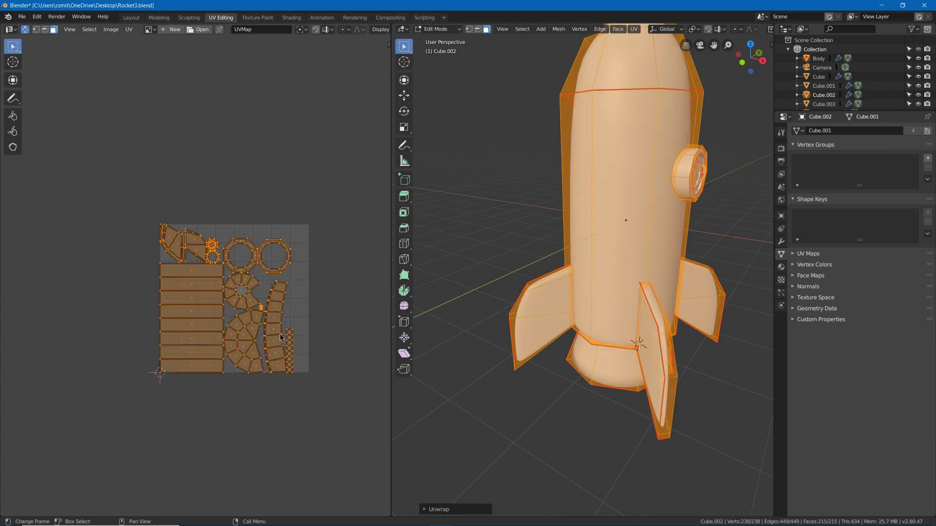
Clear the selection and select only the window handle's small linked island in the UV layout
scroll(281, 337, up, 3)
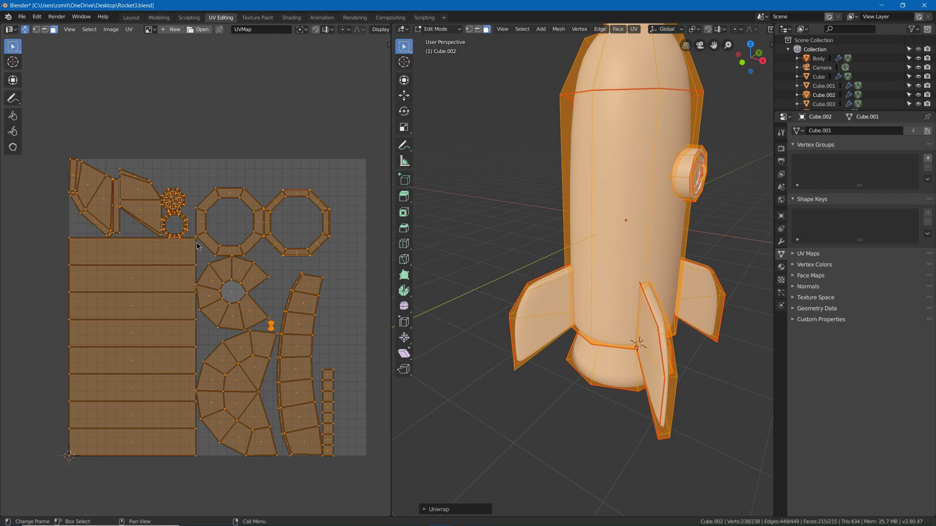
key(alt+a)
key(l)
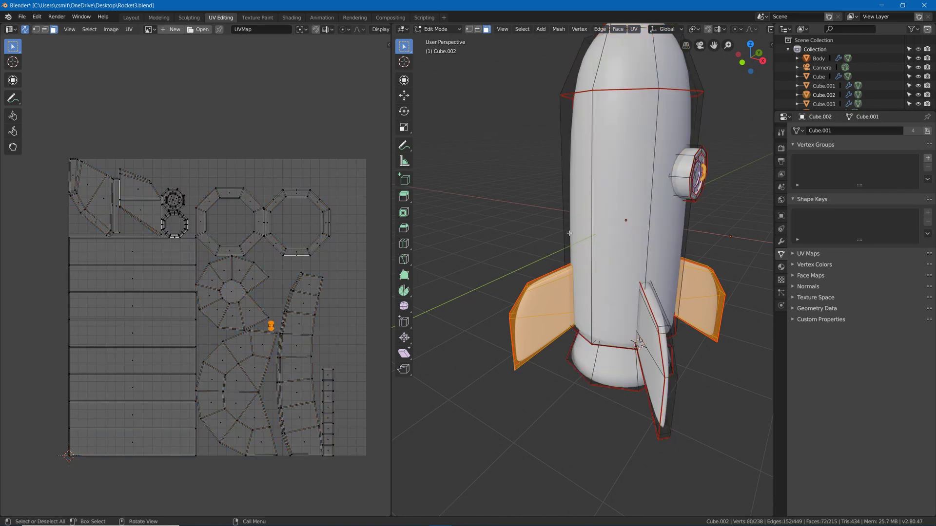
middle_drag(568, 233, 382, 262)
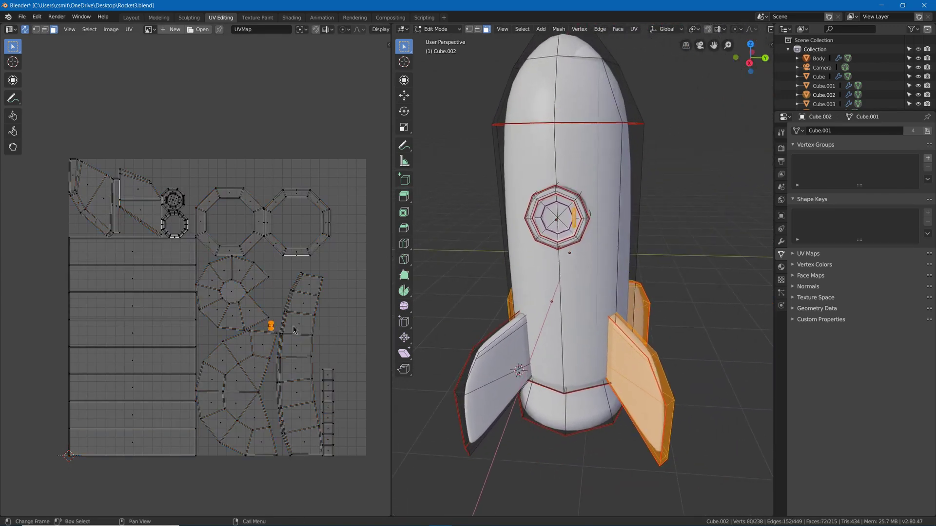
Enlarge the window handle's UV island and place it in the empty space beside the long curved strip
key(s)
click(313, 302)
key(g)
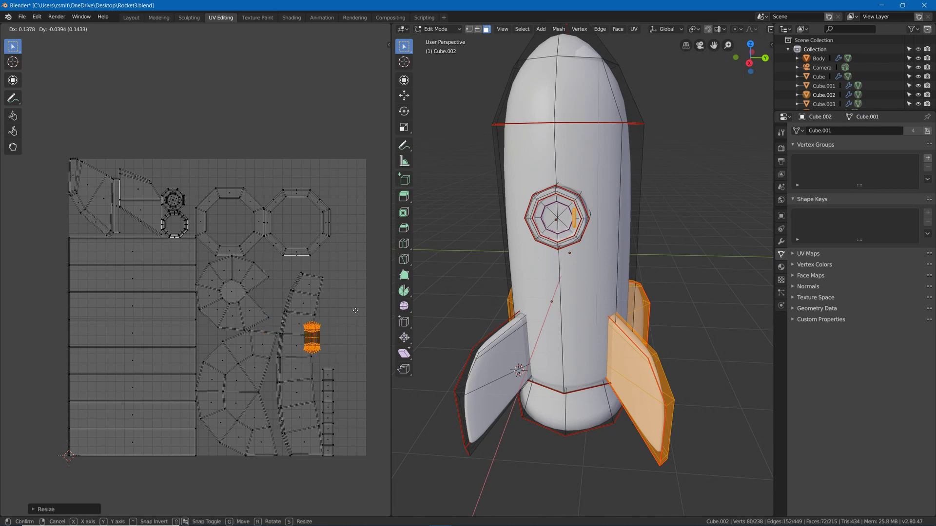
click(378, 310)
key(s)
click(383, 302)
key(g)
click(389, 281)
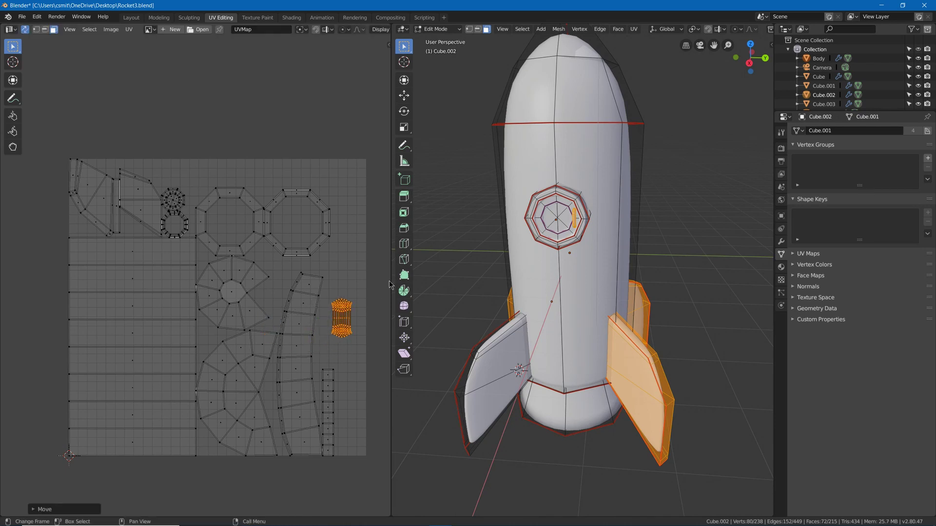
key(g)
key(Return)
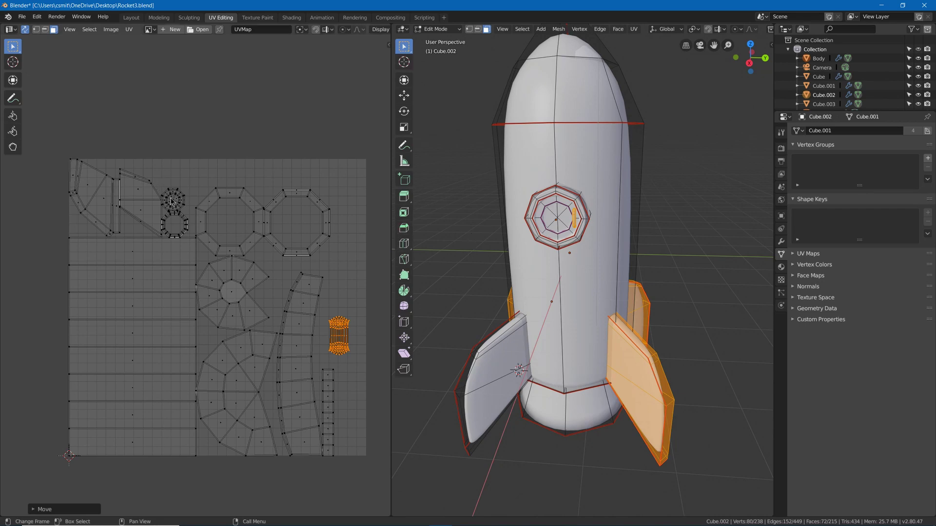
Select the window's two round UV islands, scale them up and shift them into the gap beside the fin islands
scroll(171, 201, up, 6)
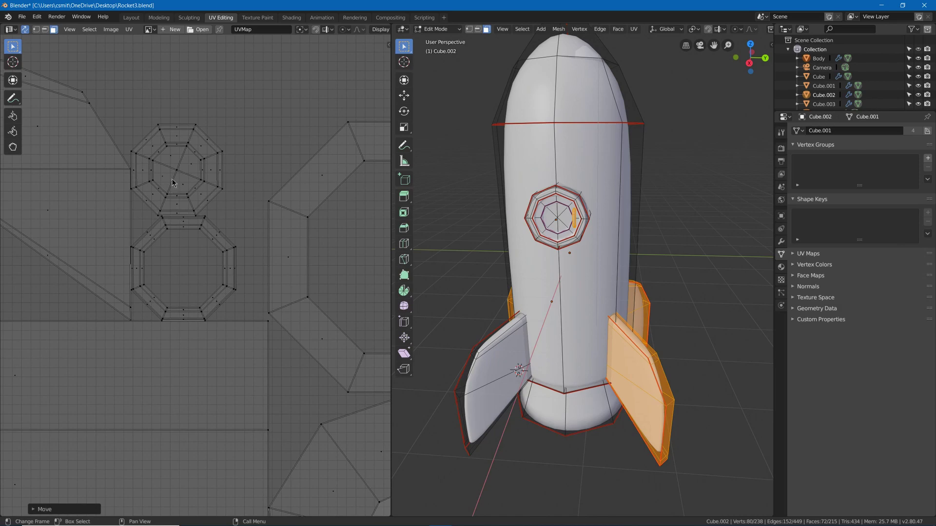
key(l)
scroll(199, 224, down, 5)
key(shift+l)
key(s)
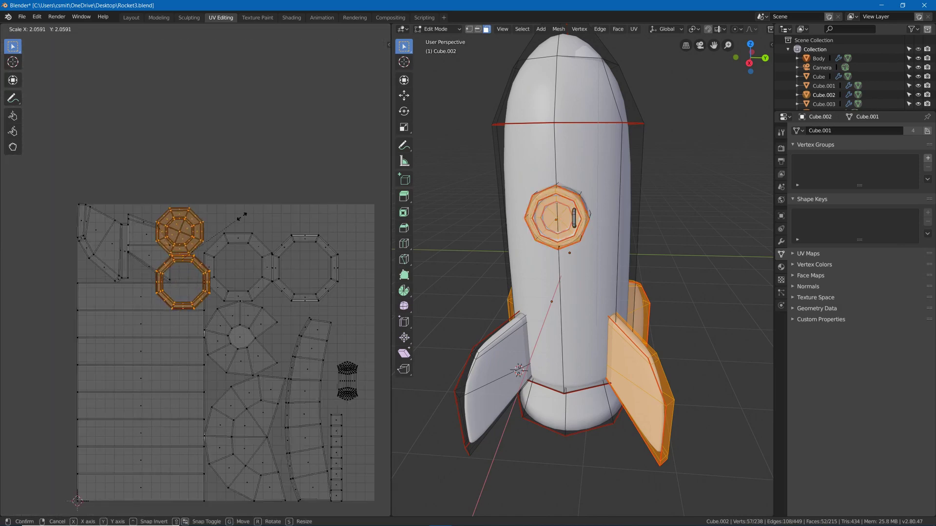
click(229, 221)
key(g)
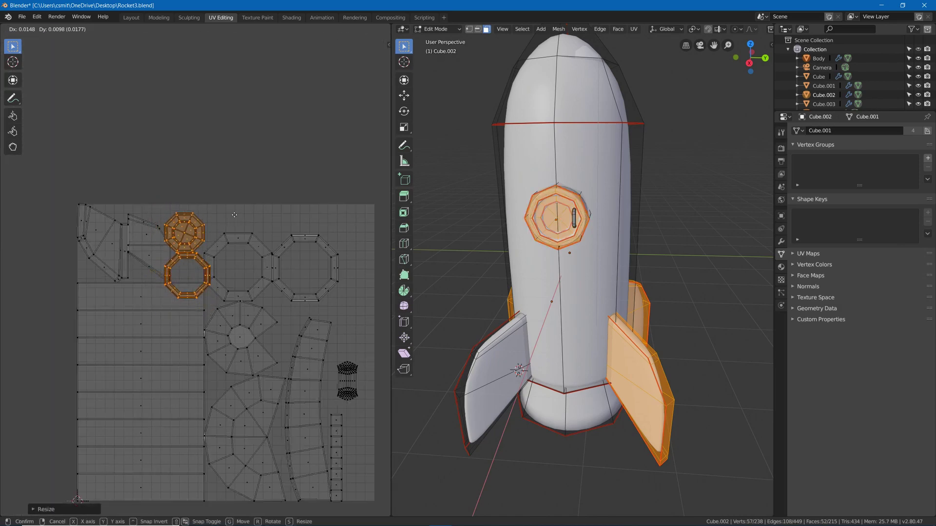
click(238, 213)
Select the rocket base's two large octagonal ring islands and move them toward the upper-right corner of the UV square
key(alt+a)
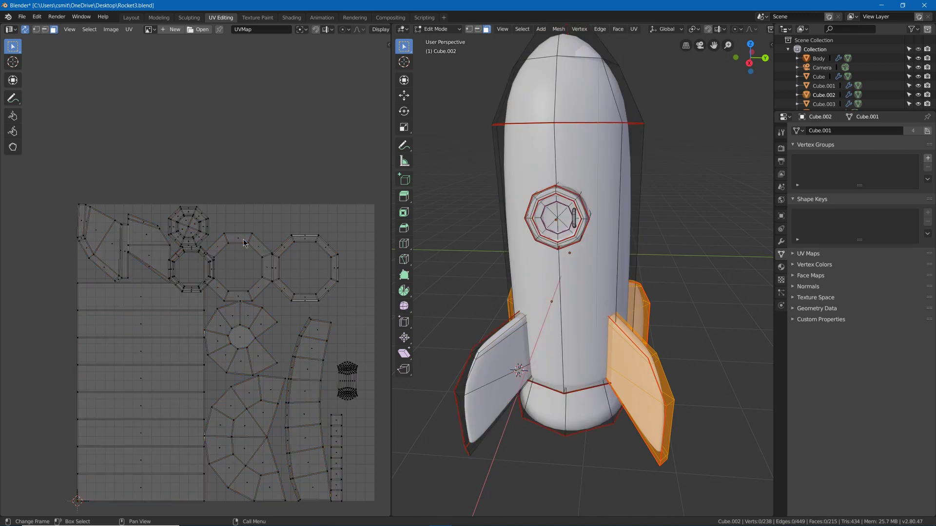
key(l)
key(l)
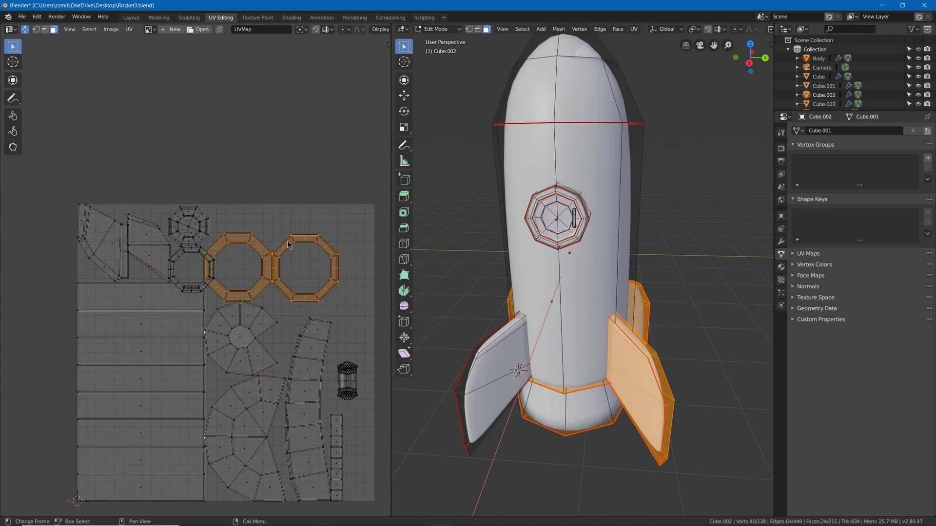
key(g)
click(316, 224)
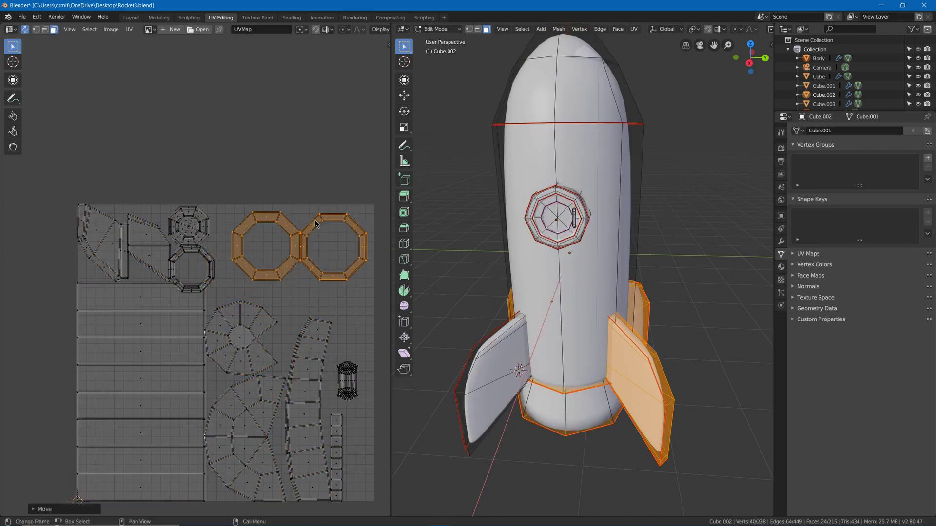
Move the window's two round islands across to the right edge of the UV square and clear the selection
key(alt+a)
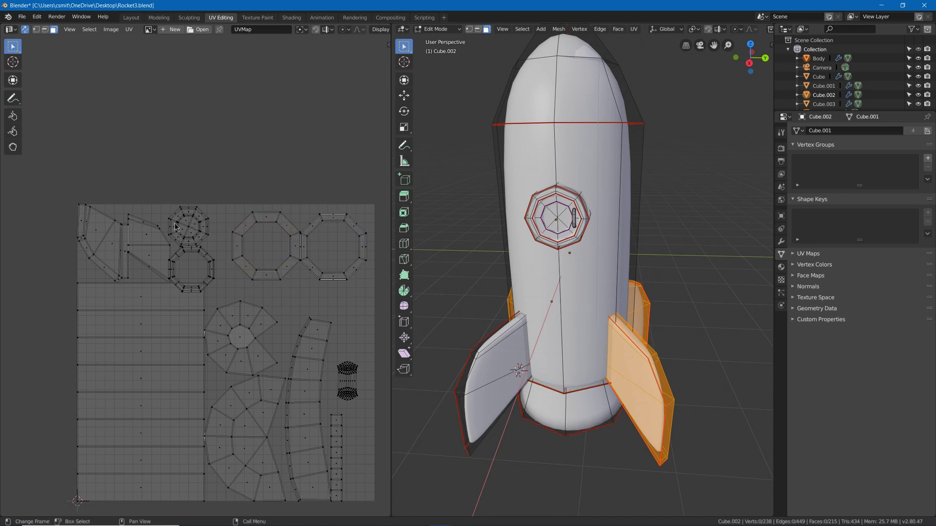
key(l)
key(l)
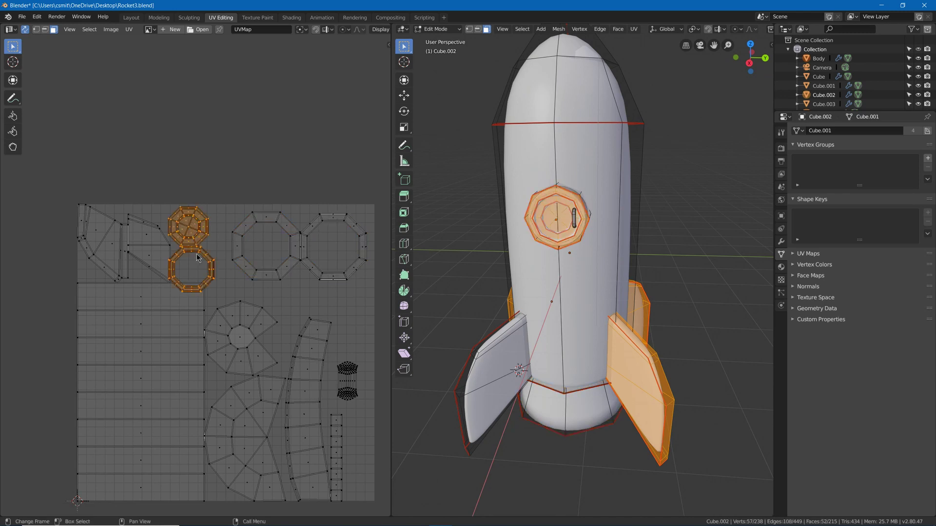
key(g)
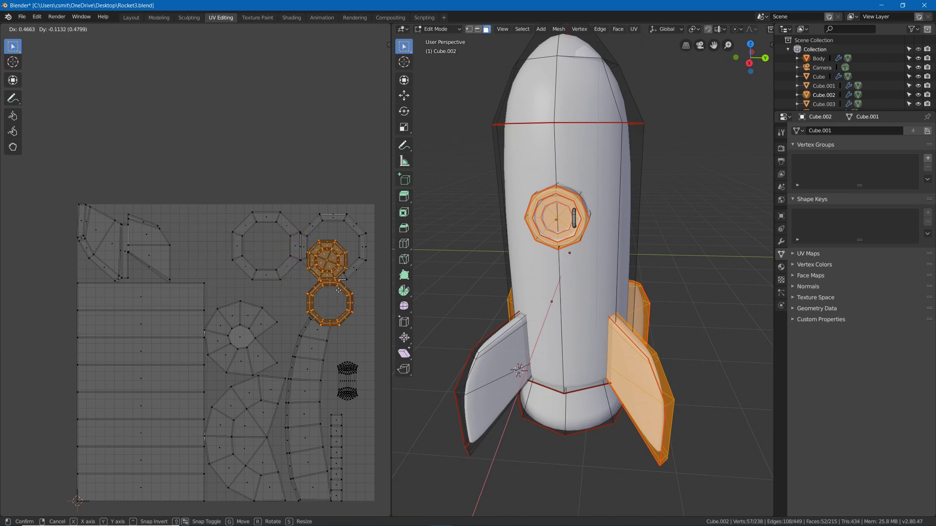
click(330, 249)
click(307, 242)
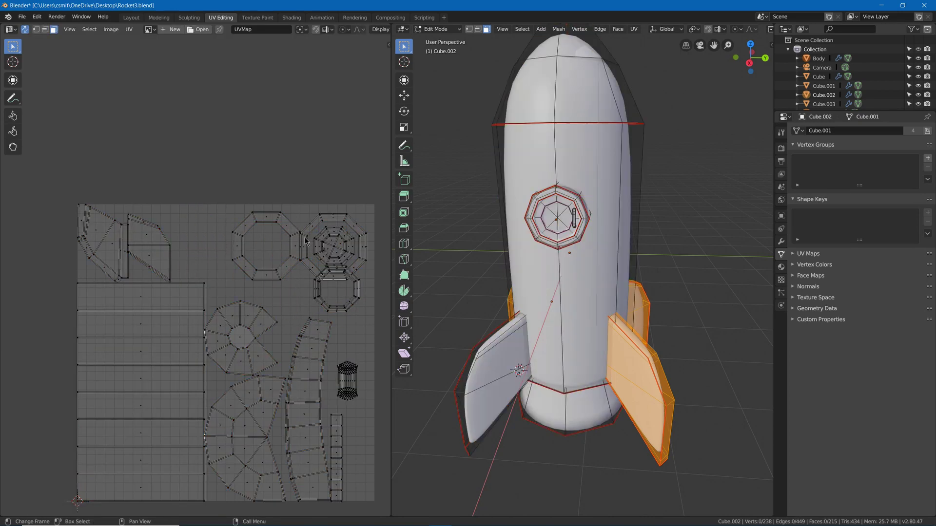
Move the two large octagonal ring islands back beside the fin islands, clear of the window islands
key(l)
key(l)
key(g)
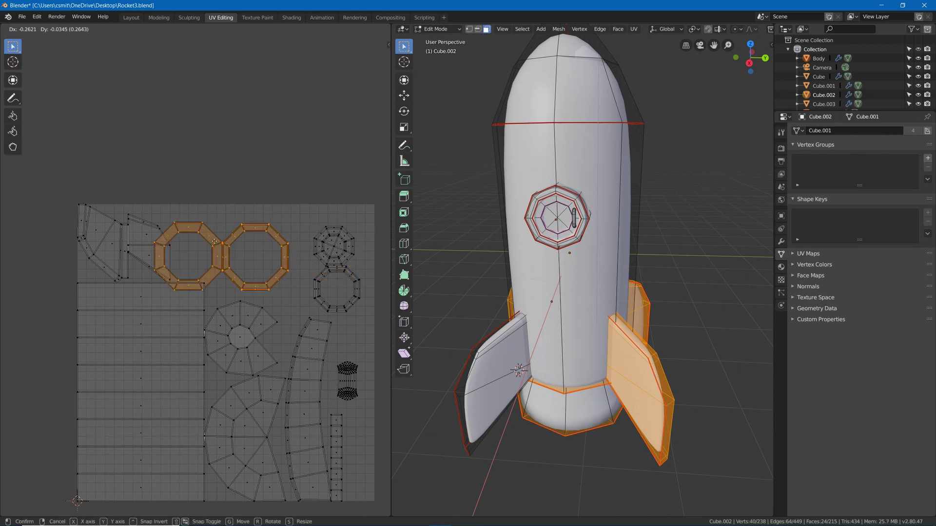
click(239, 231)
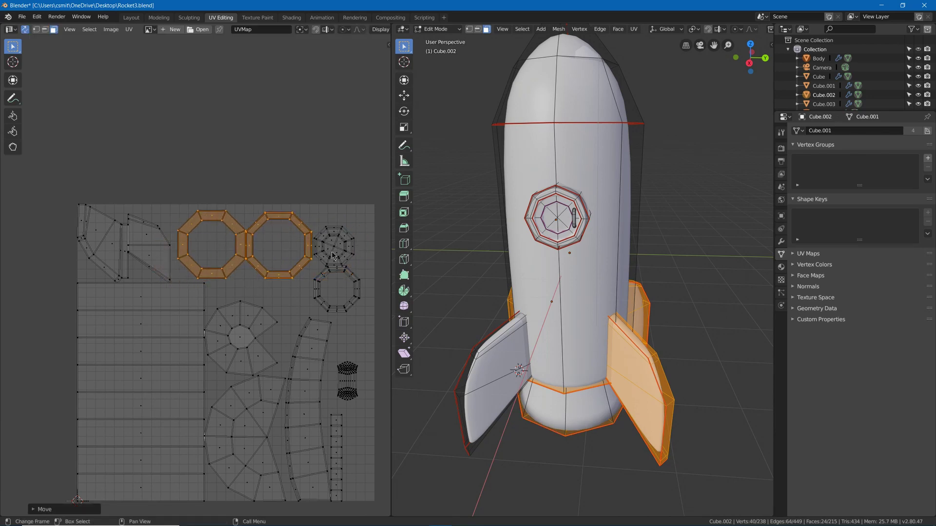
Select both round window islands, scale them up and fit them into the upper-right corner of the UV square
key(a)
key(a)
key(l)
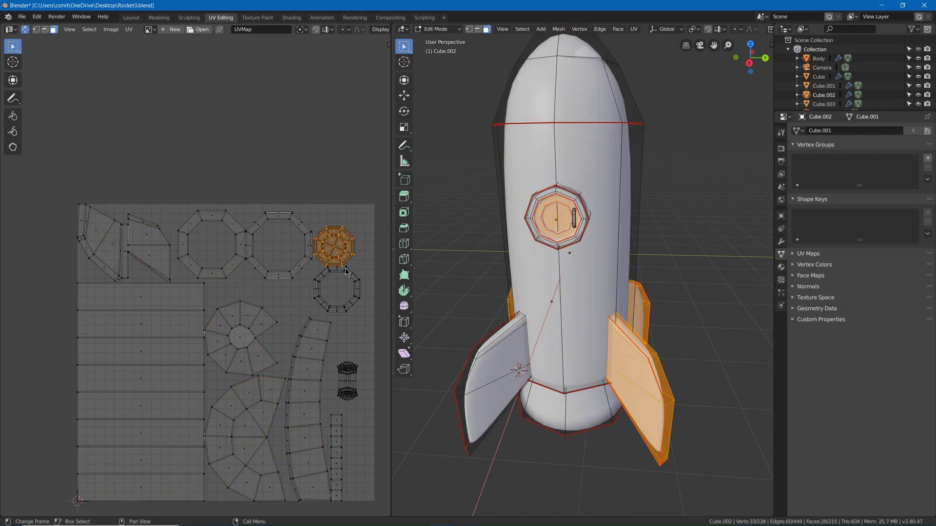
key(l)
key(s)
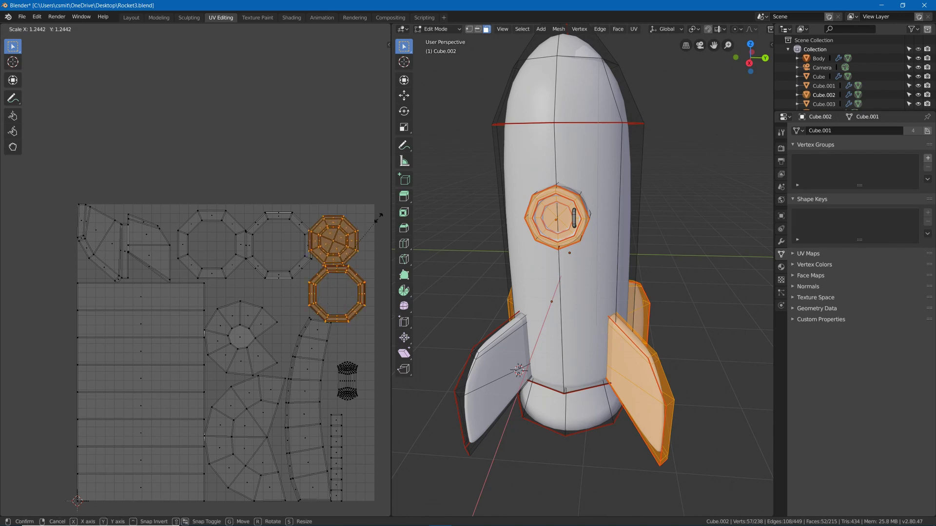
click(375, 220)
key(g)
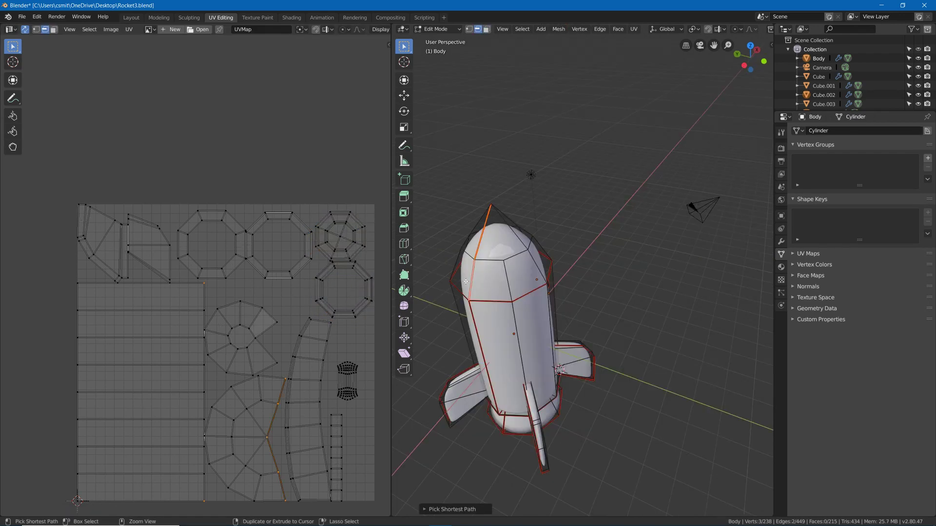
Clear the seam from the selected edges running up the nose cone to its tip, and deselect everything
key(ctrl+e)
click(460, 284)
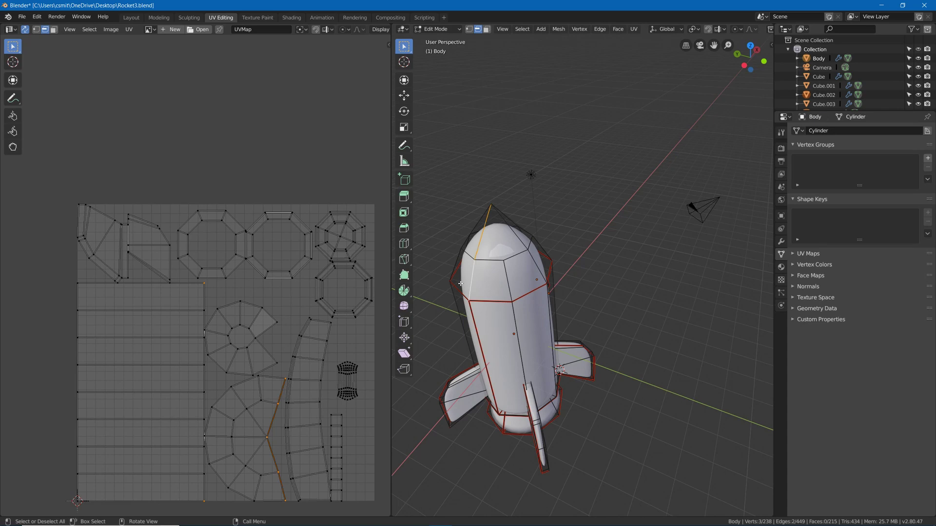
key(a)
key(a)
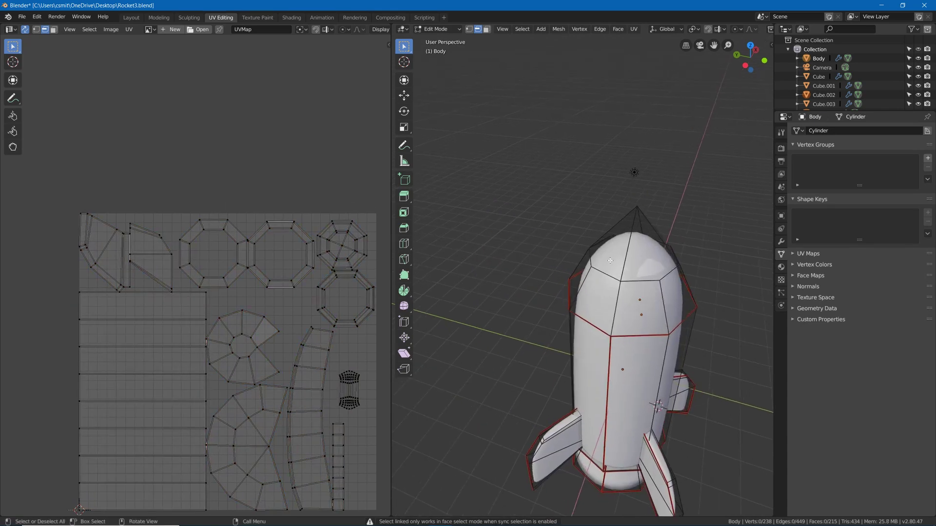
Switch to face selection and select the nose cone's lower face ring and the faces around its tip
key(3)
alt+click(615, 291)
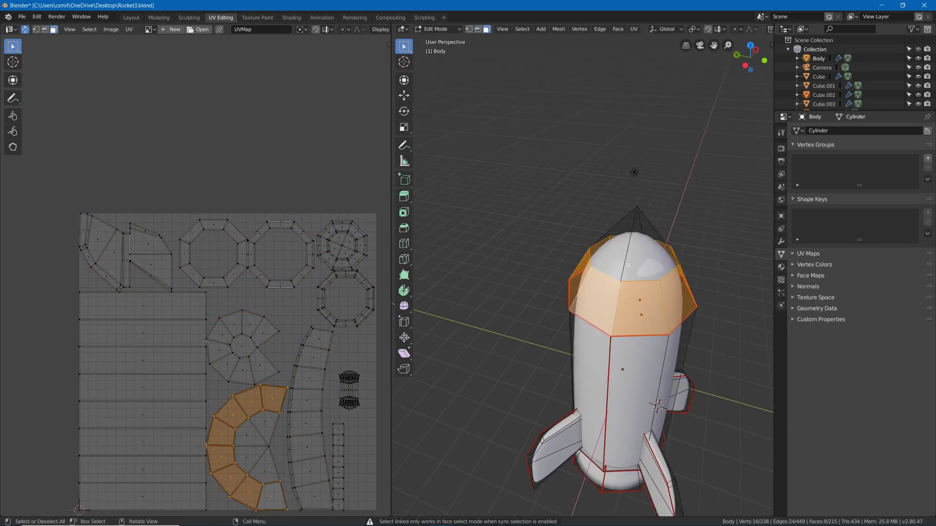
middle_drag(626, 232, 619, 260)
shift+drag(632, 310, 650, 327)
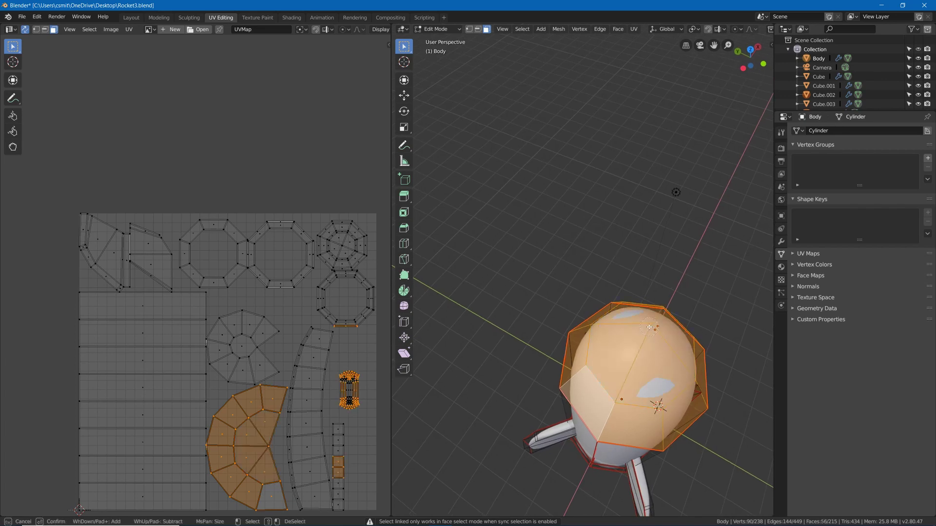
middle_drag(650, 328, 601, 263)
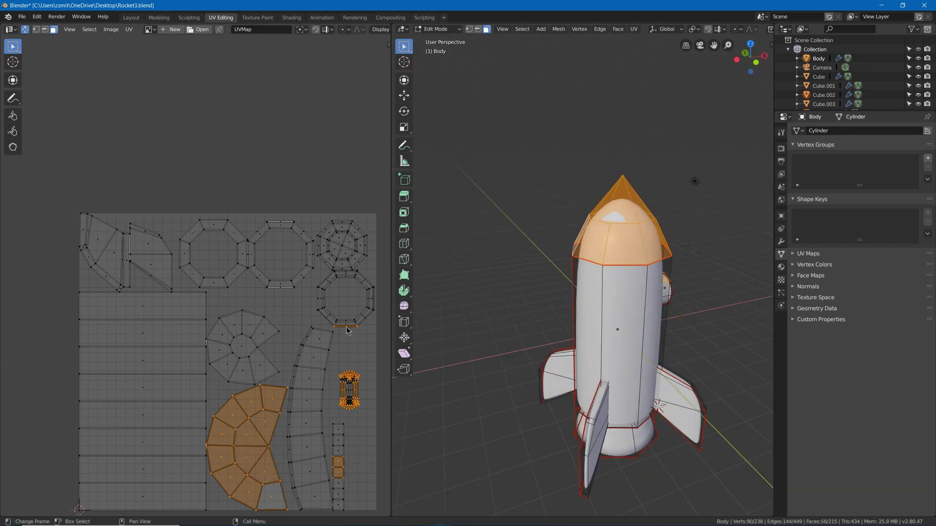
Remove the stray window and handle faces from the selection, leaving only the nose cone faces
key(c)
shift+drag(346, 322, 347, 374)
mouse_move(351, 435)
shift+mouse_down()
mouse_move(357, 480)
mouse_move(353, 397)
mouse_move(352, 459)
shift+mouse_up()
key(Escape)
middle_drag(359, 421, 336, 380)
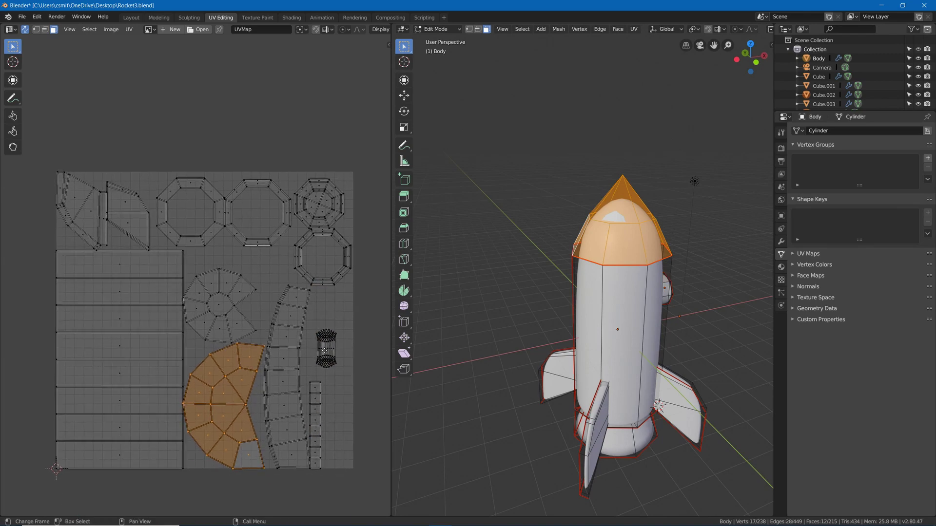
Unwrap the selected nose cone faces, then shrink the octagonal island and place it below the fan-shaped island
key(u)
click(579, 247)
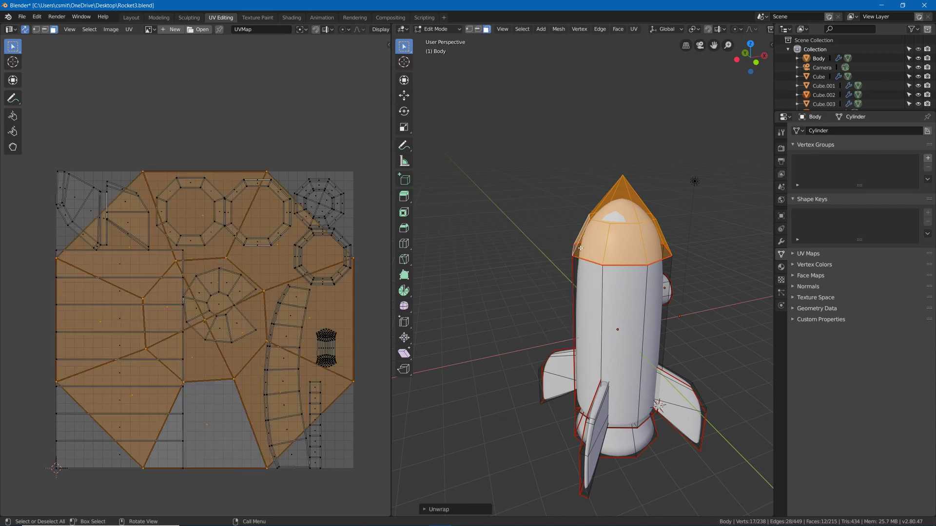
key(s)
click(227, 258)
key(g)
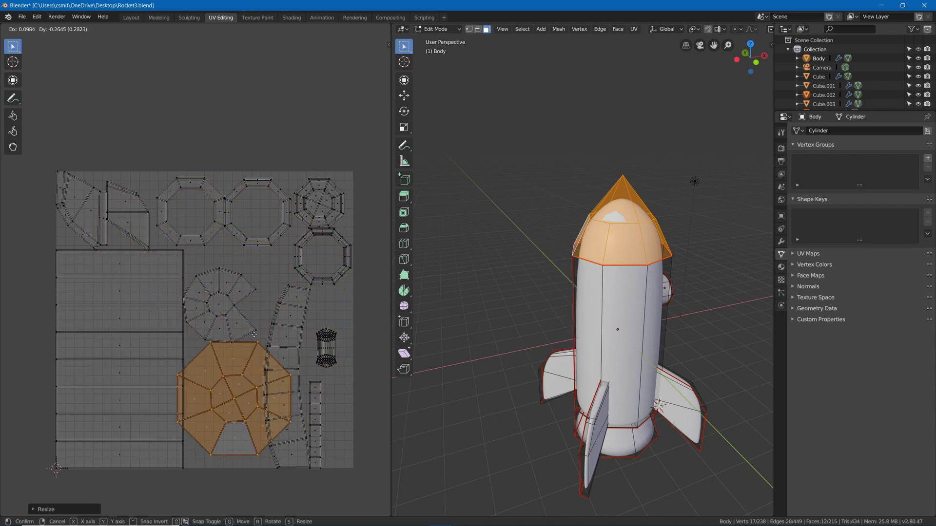
click(248, 347)
key(s)
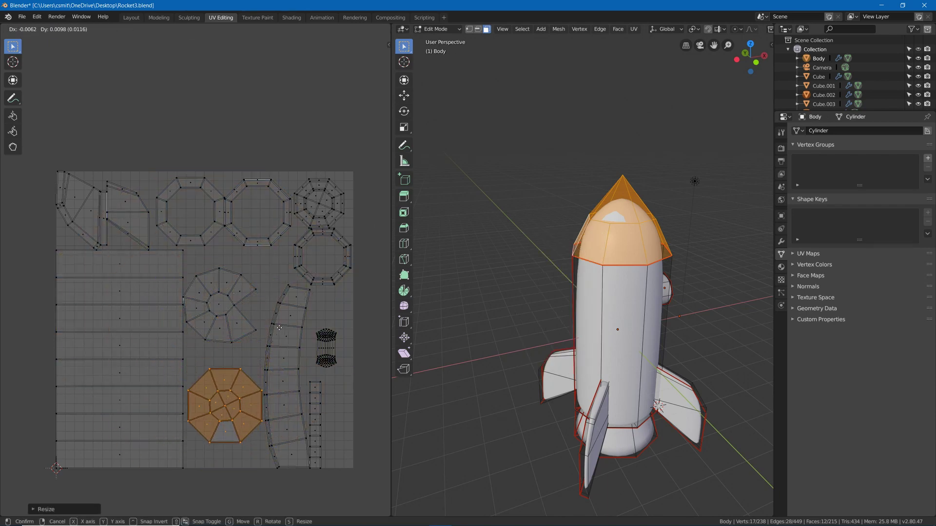
click(282, 328)
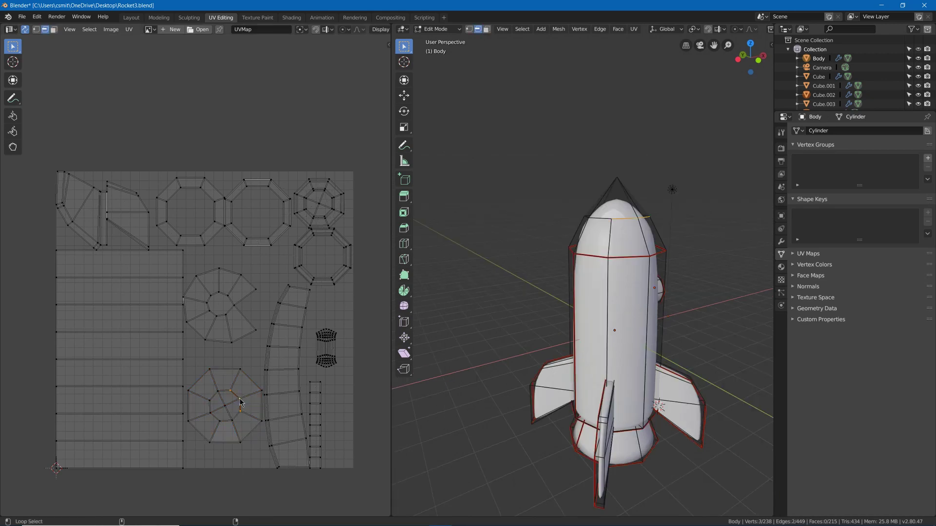
Select the full inner edge ring of the nose cone's UV island, adjust its scale and clear the selection
alt+shift+click(235, 417)
alt+shift+click(218, 395)
key(ctrl+z)
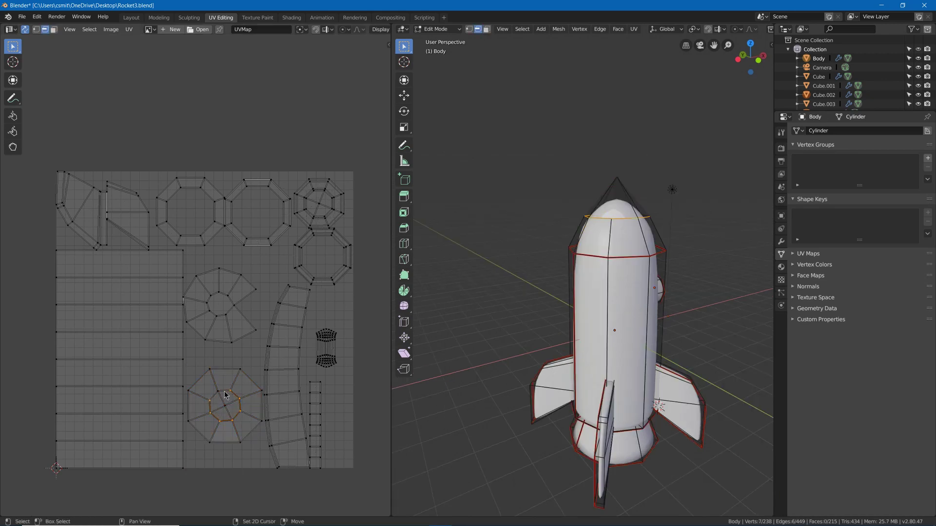
alt+shift+click(224, 391)
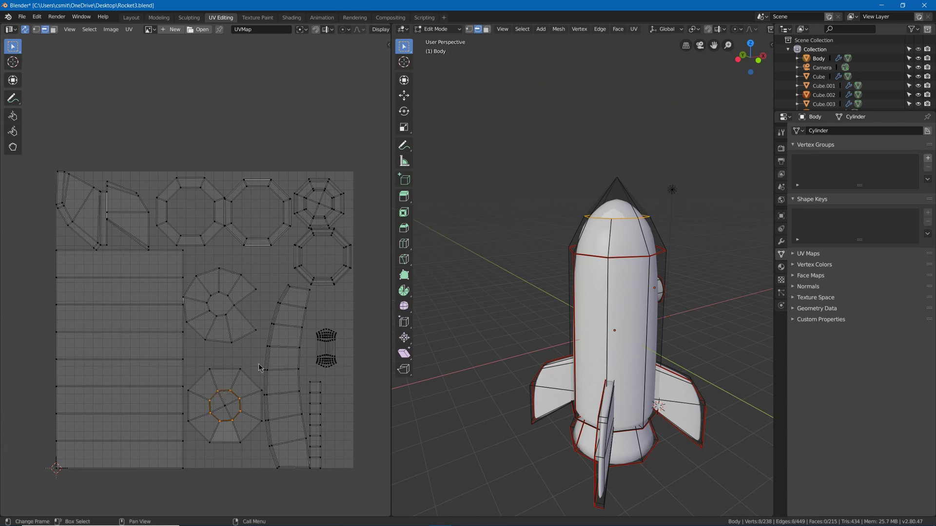
key(s)
click(225, 393)
middle_drag(565, 220, 588, 238)
key(alt+a)
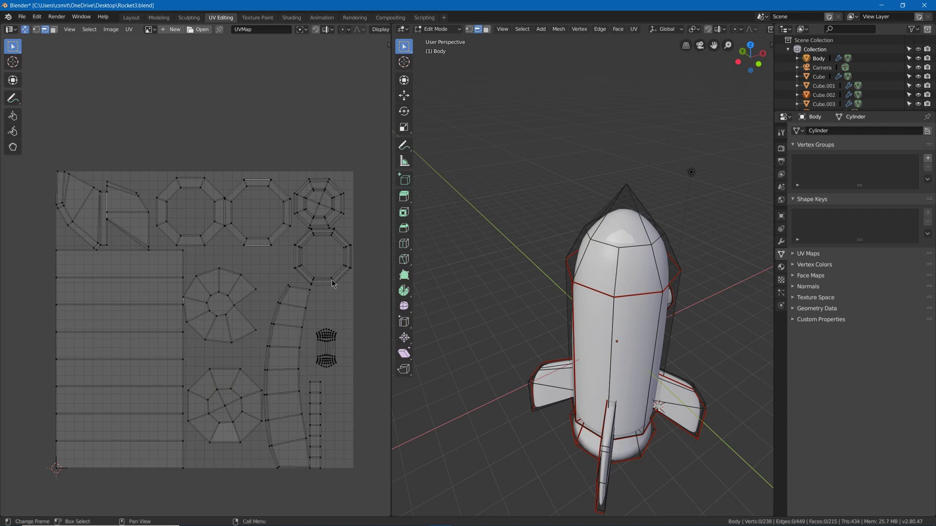
Select the window's narrow straight strip island in face mode and move it below the handle island
key(l)
key(3)
key(l)
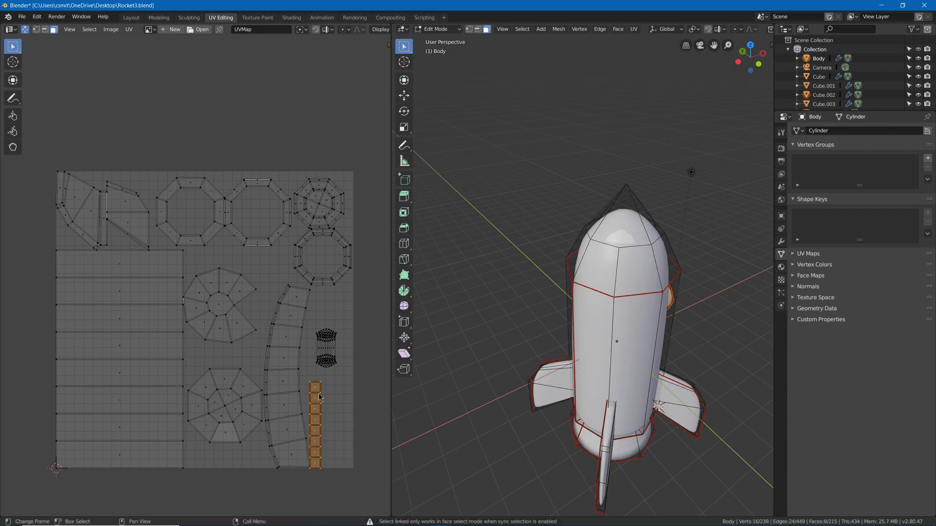
key(g)
click(347, 394)
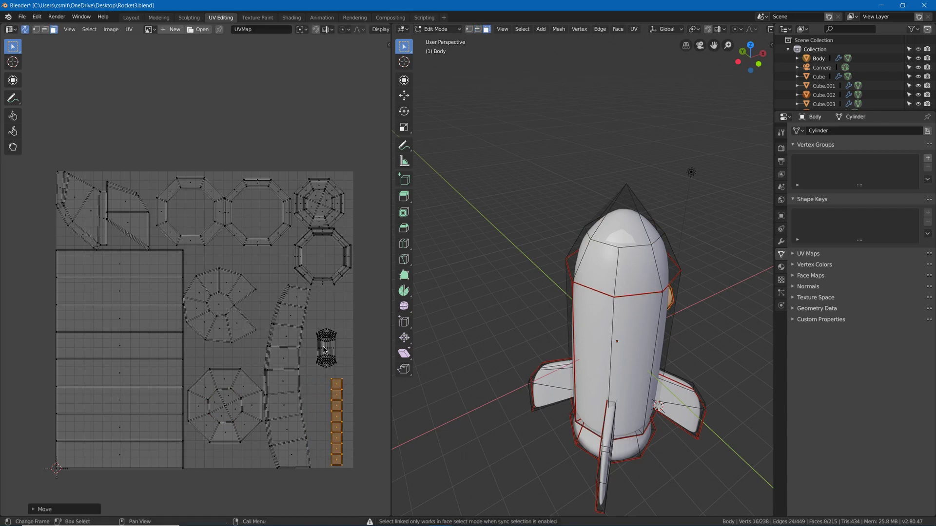
Select only the curved strip island of the rocket's base ring and move it horizontally to sit closer to the handle island
key(l)
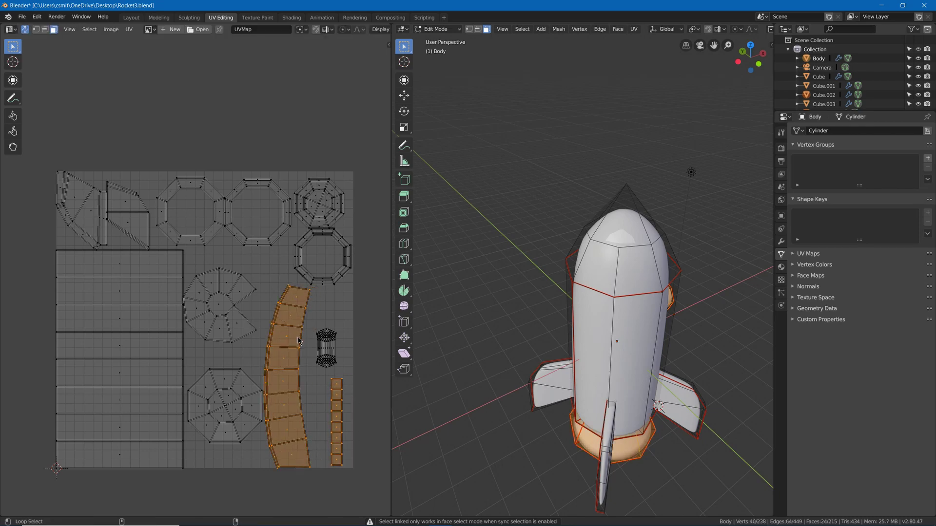
key(alt+a)
key(l)
key(g)
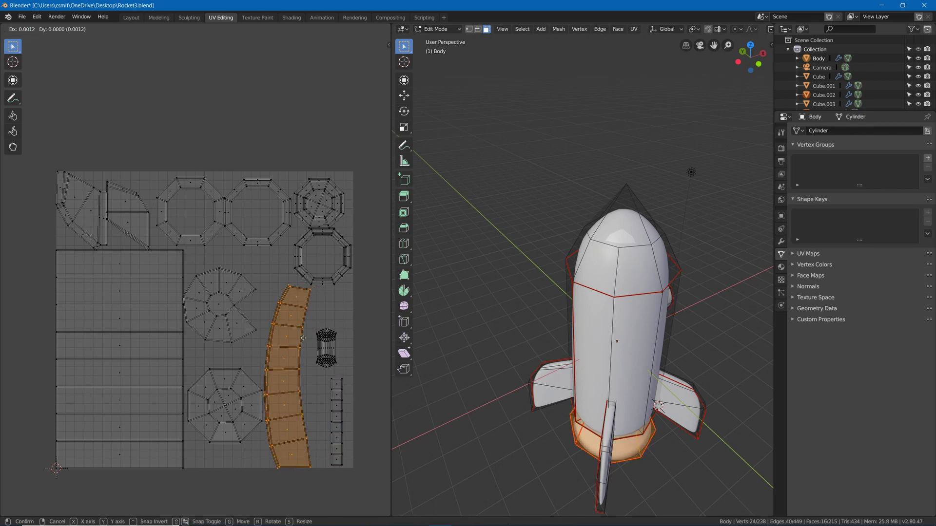
click(312, 343)
Centre the octagonal nose cone island between the body panels and the curved strip, enlarge it about 1.2 times, and clear the selection
click(248, 385)
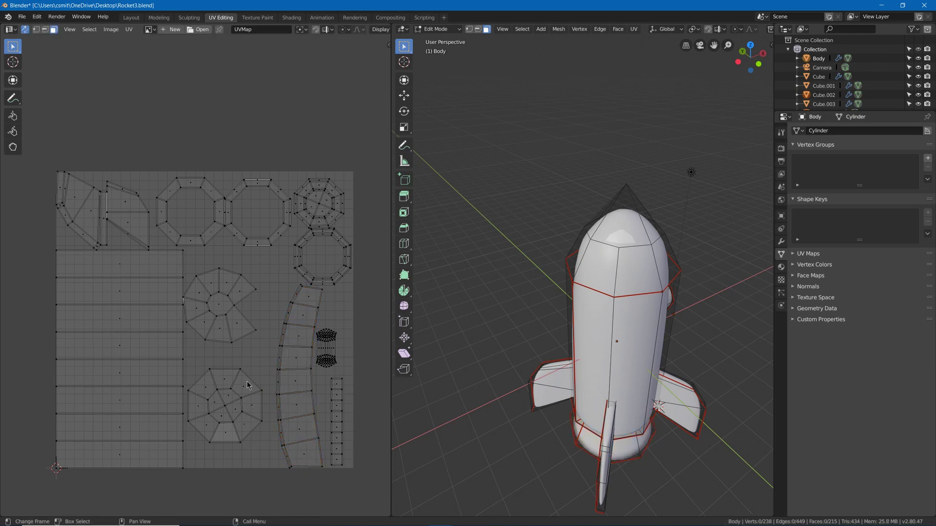
key(l)
key(g)
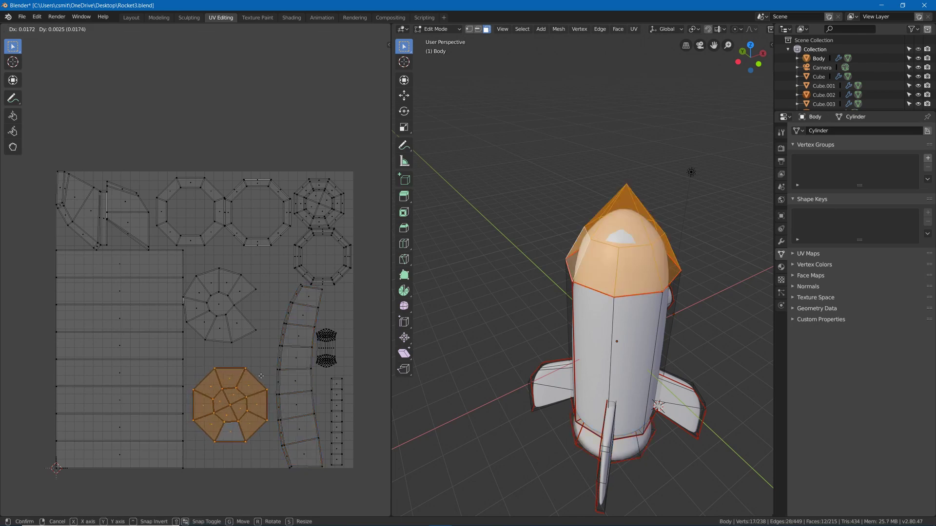
click(264, 380)
key(s)
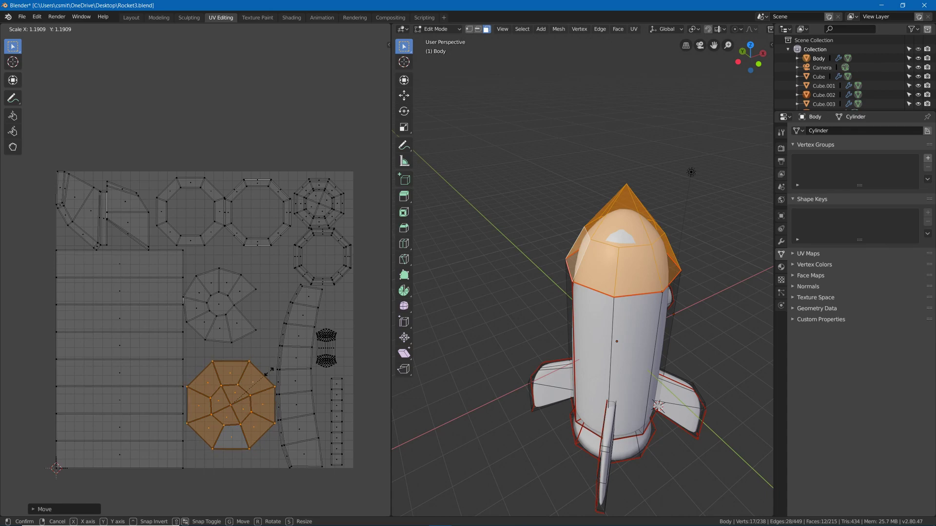
click(270, 373)
key(alt+a)
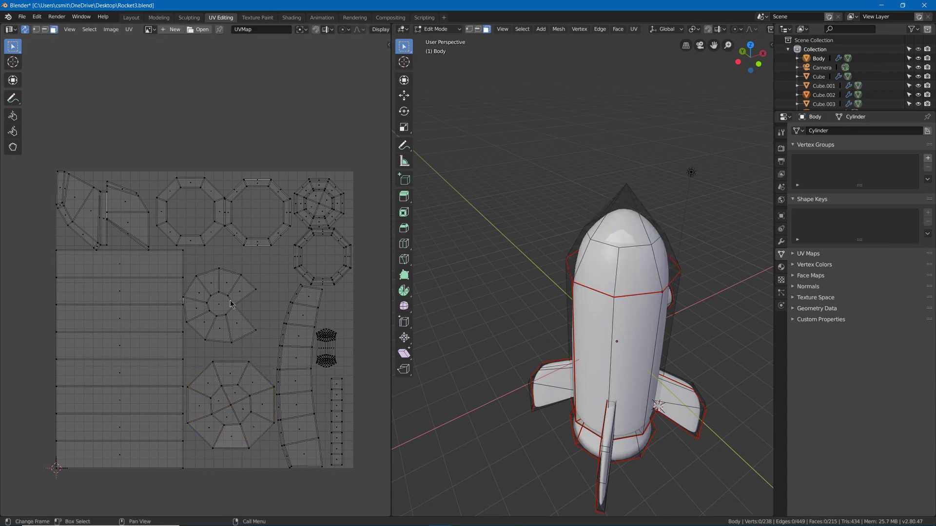
Centre the fan-shaped island above the octagonal nose island and enlarge it to roughly the same width
key(l)
key(g)
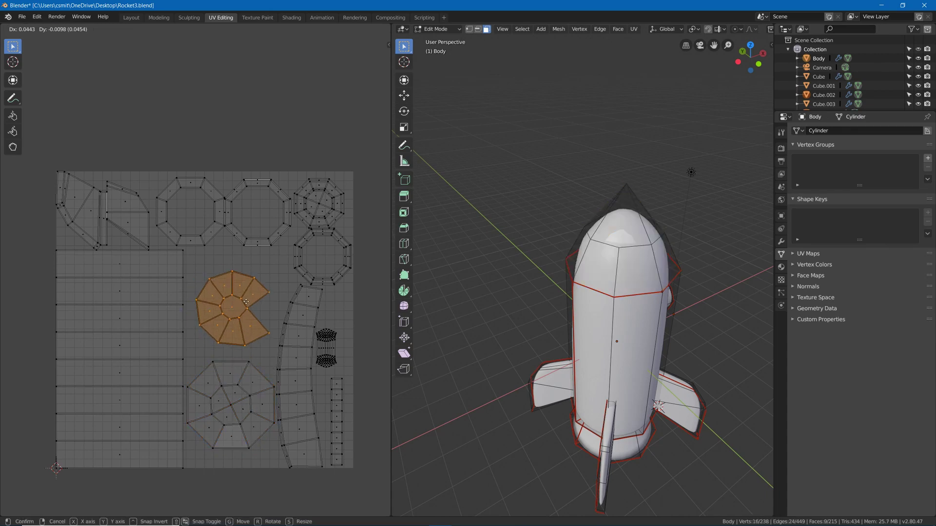
click(247, 305)
key(s)
click(299, 303)
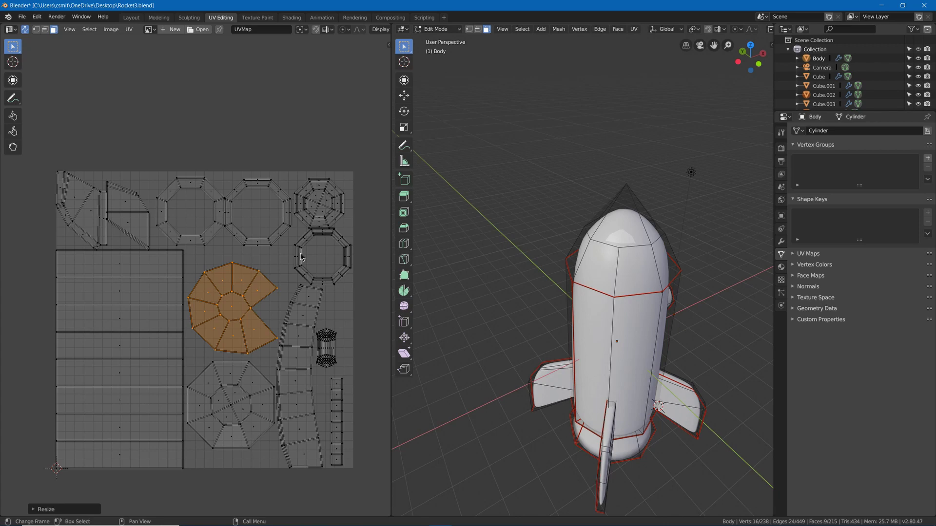
middle_drag(478, 279, 580, 322)
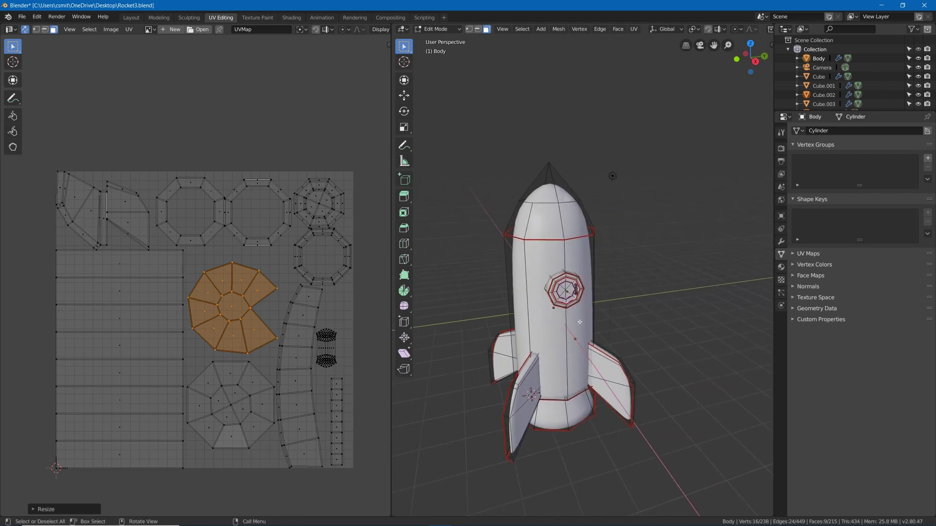